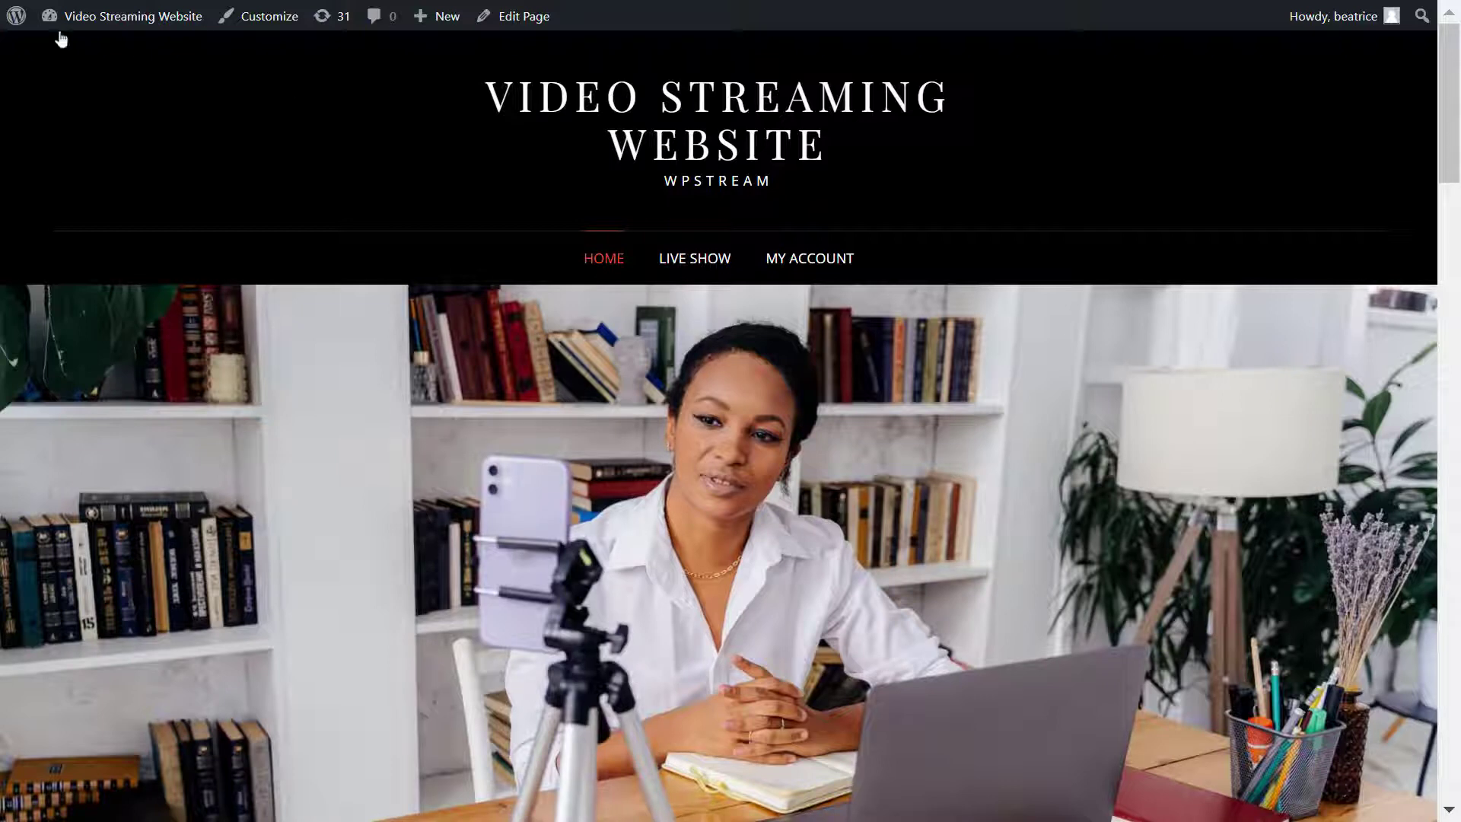
- Leave the Video Streaming Website front end for the admin area's WordPress 5.9 About page
{"action": "left_click", "coordinate": [24, 25]}
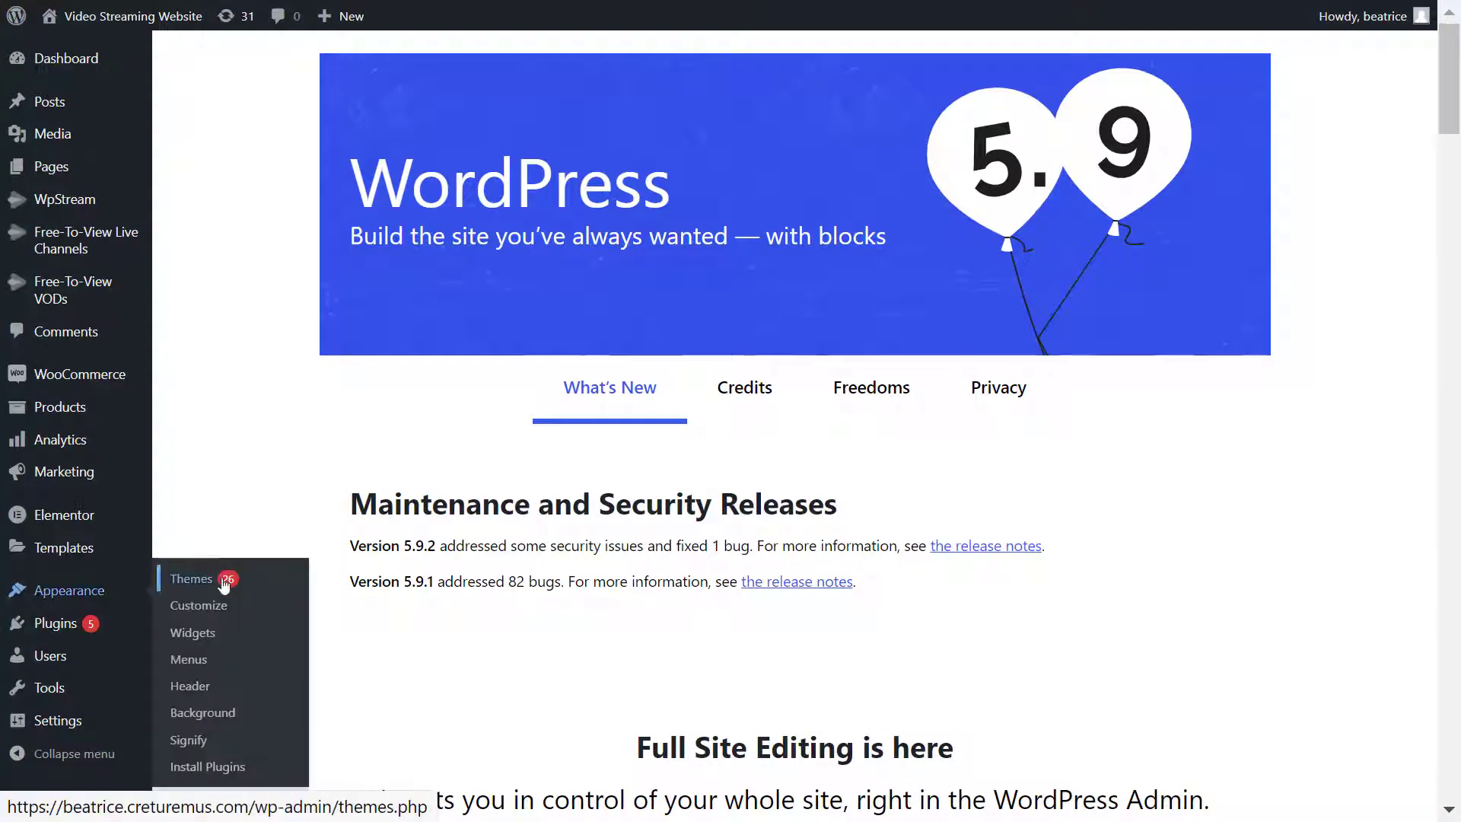
- Review the active Signify Dark theme's details under Appearance > Themes, then browse the themes grid
{"action": "left_click", "coordinate": [224, 582]}
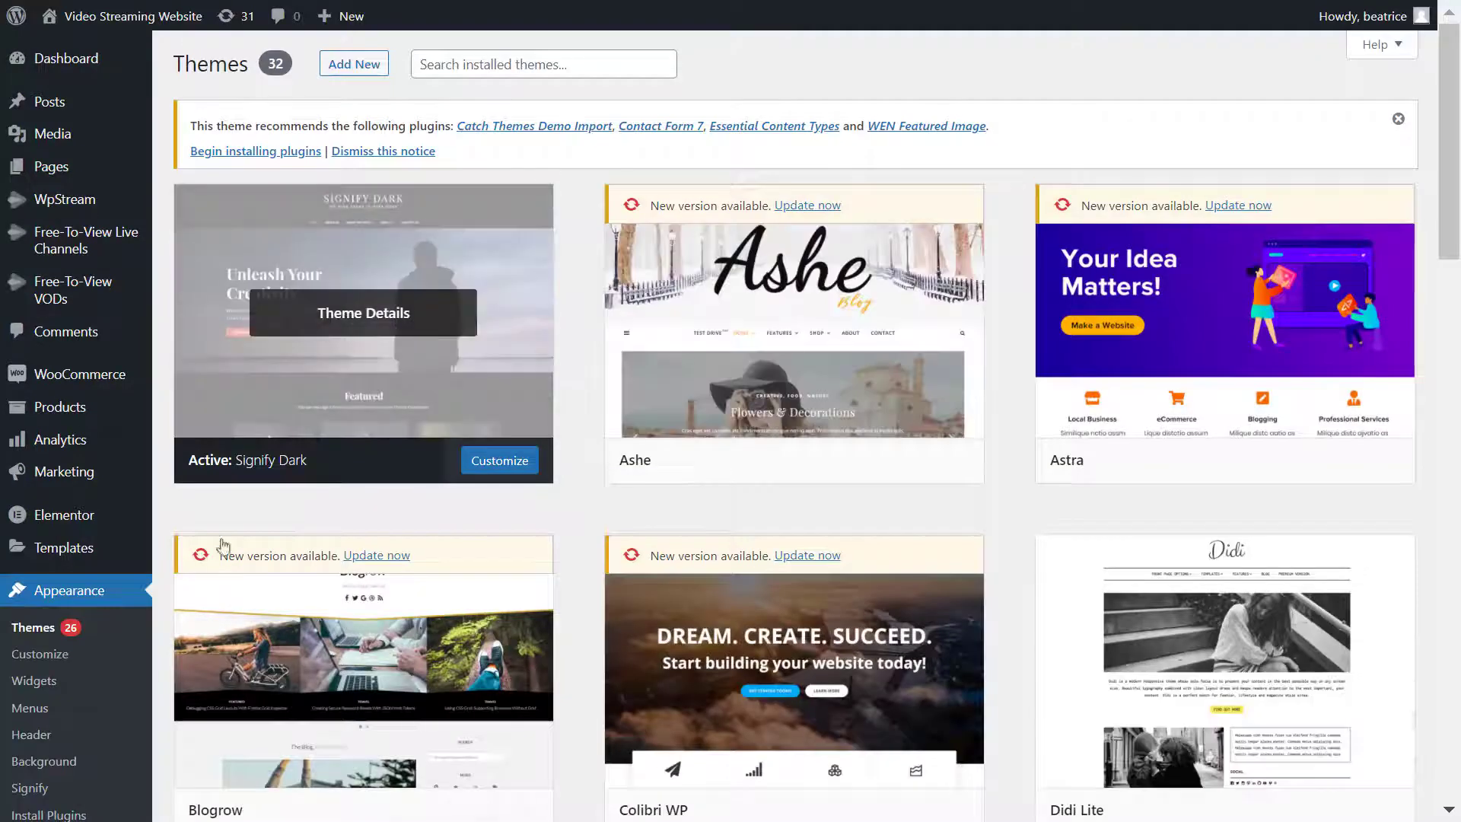
{"action": "left_click", "coordinate": [222, 471]}
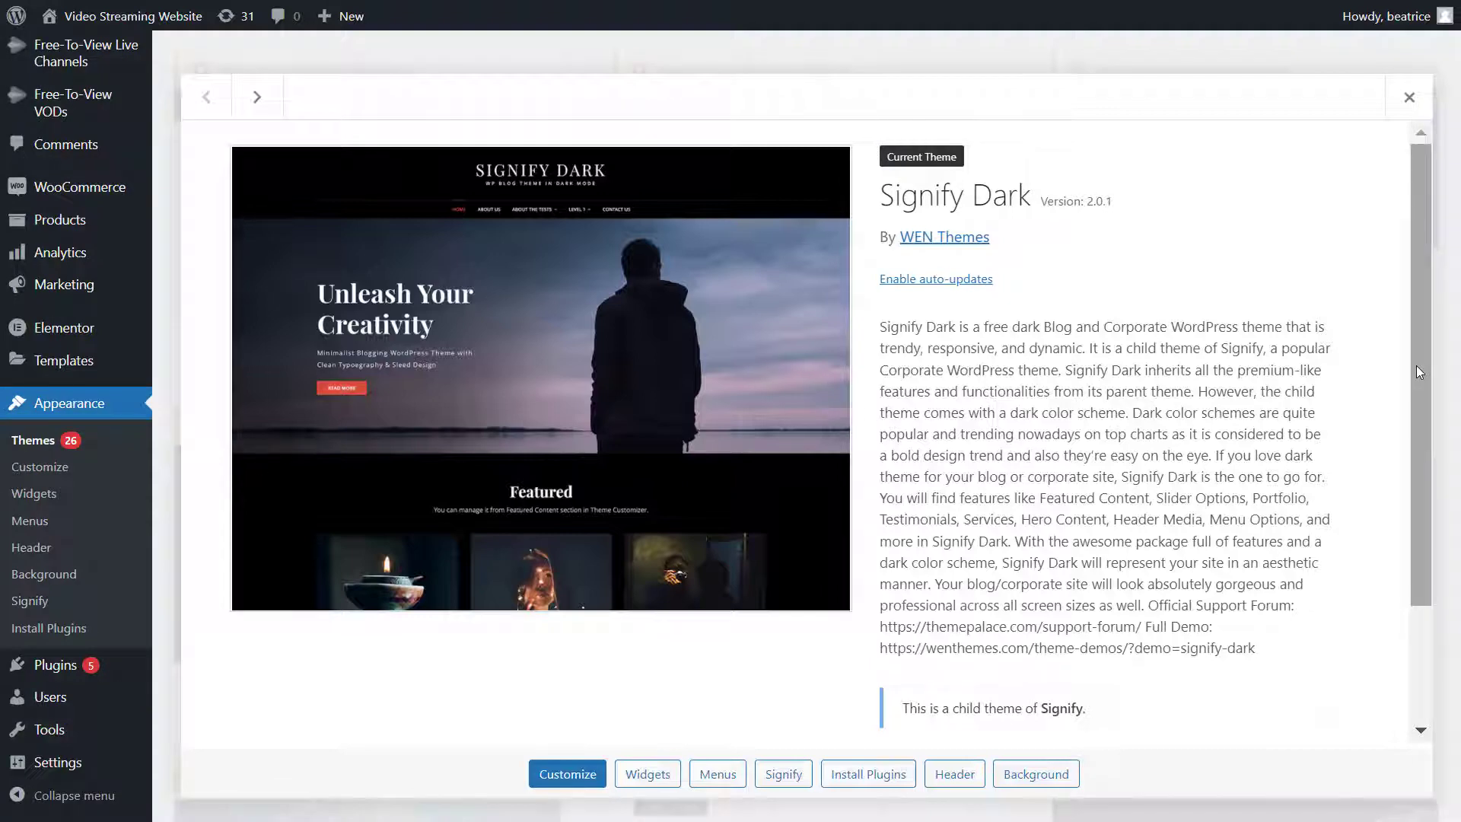
{"action": "scroll", "coordinate": [1417, 372], "scroll_direction": "down", "scroll_amount": 3}
{"action": "left_click_drag", "start_coordinate": [1417, 365], "coordinate": [1455, 305]}
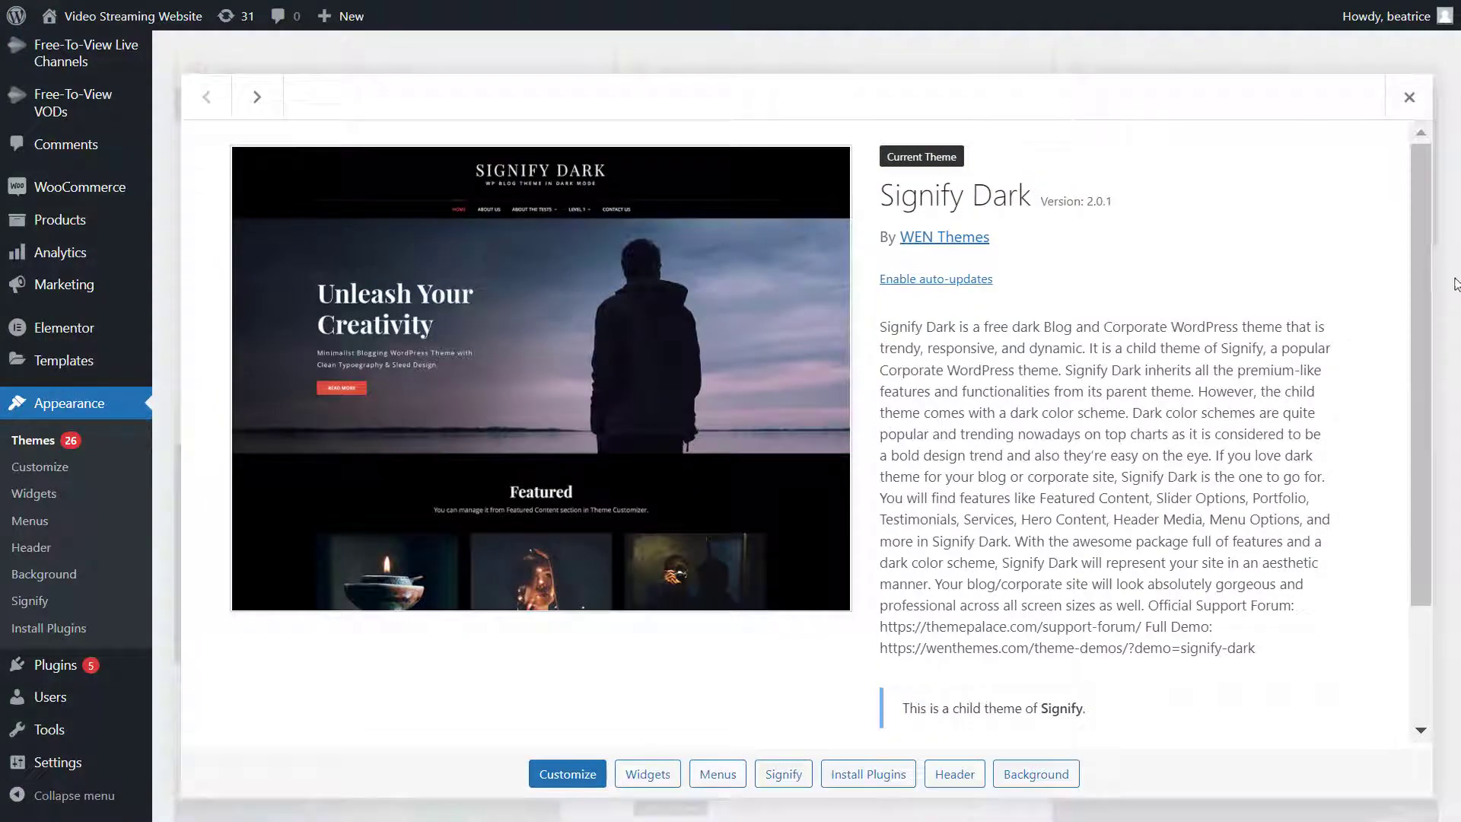
{"action": "left_click", "coordinate": [1407, 97]}
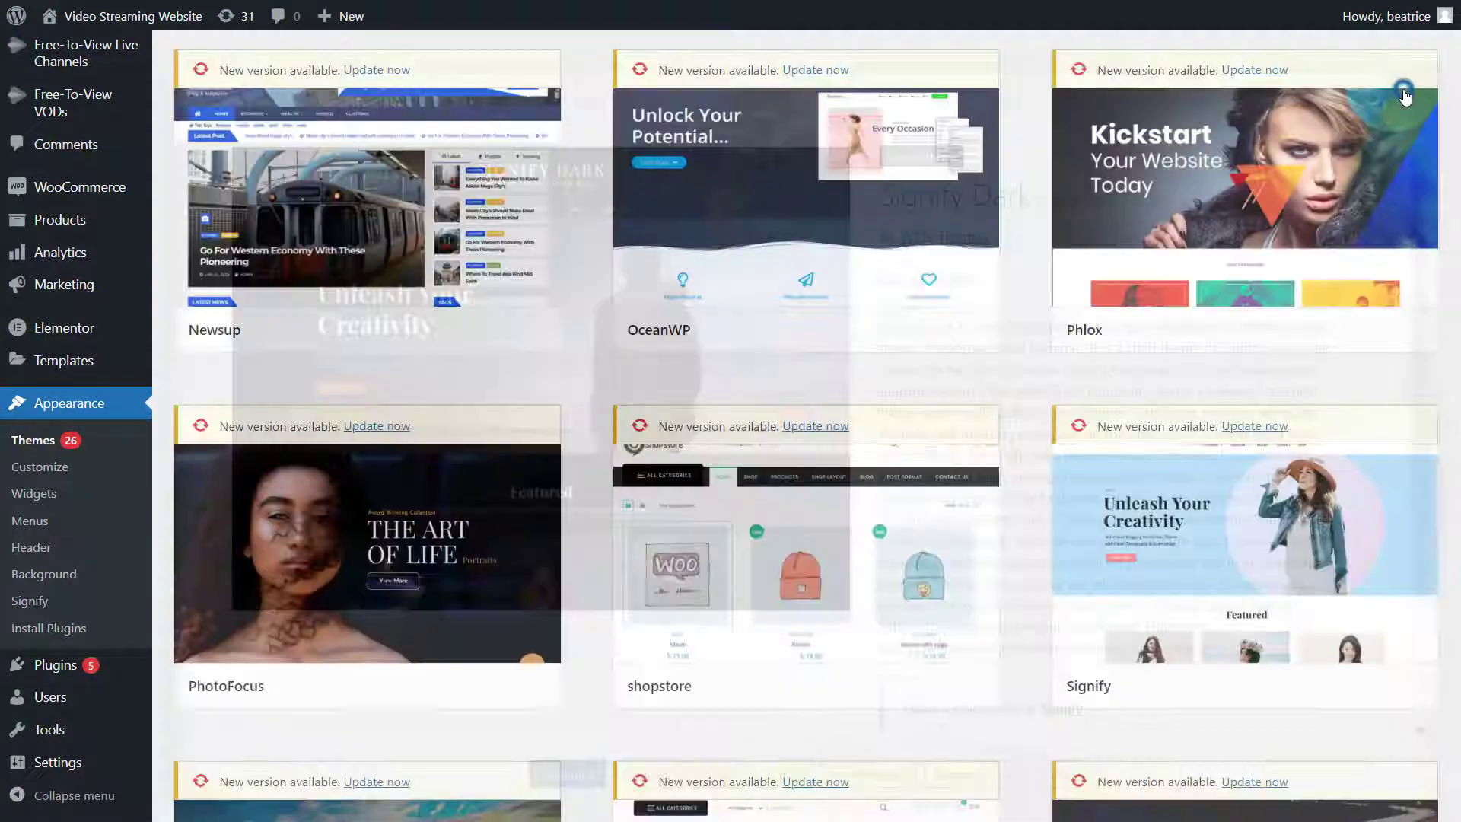
{"action": "scroll", "coordinate": [918, 377], "scroll_direction": "down", "scroll_amount": 20}
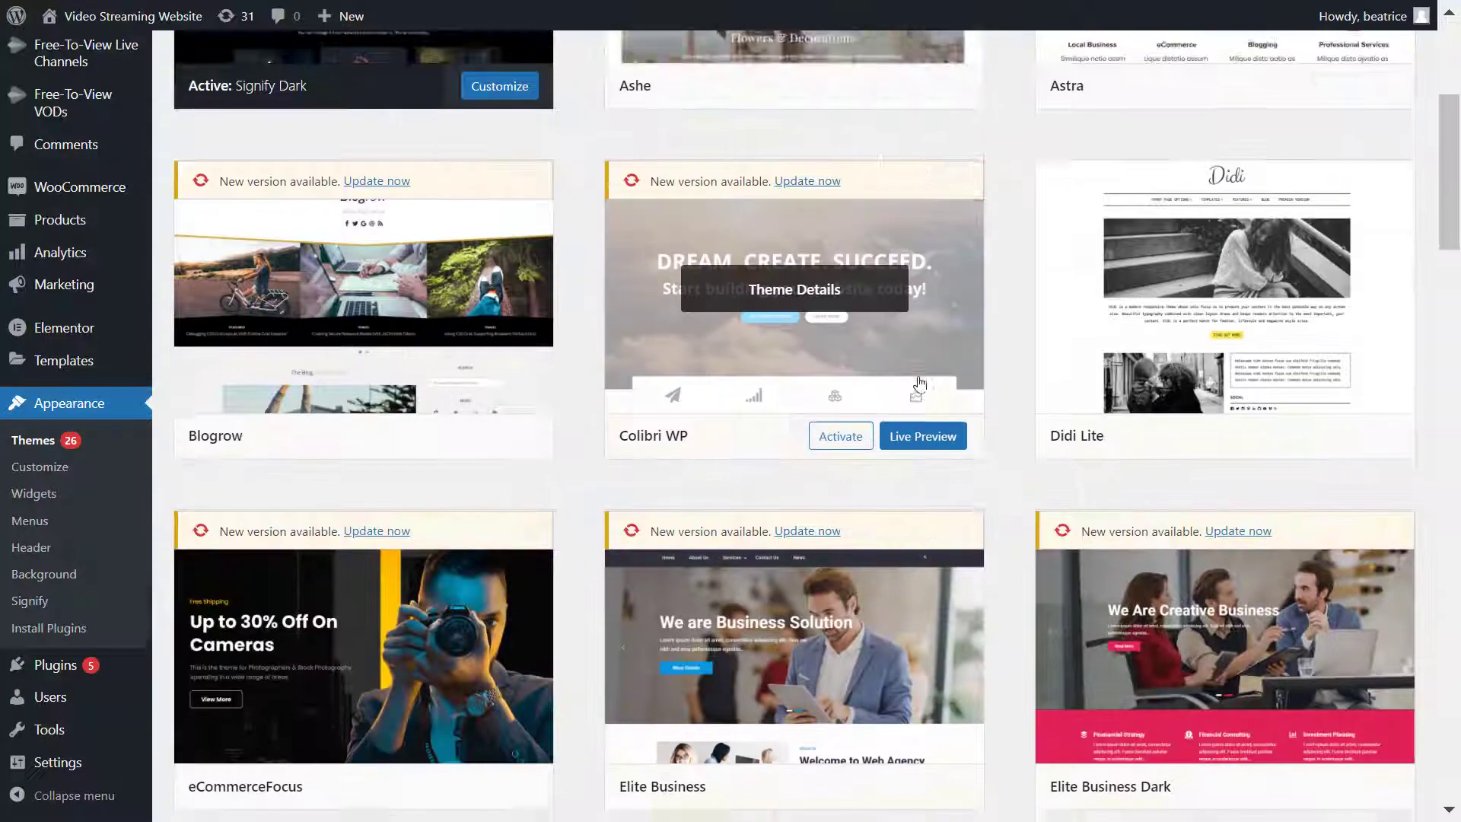
{"action": "scroll", "coordinate": [920, 384], "scroll_direction": "down", "scroll_amount": 5}
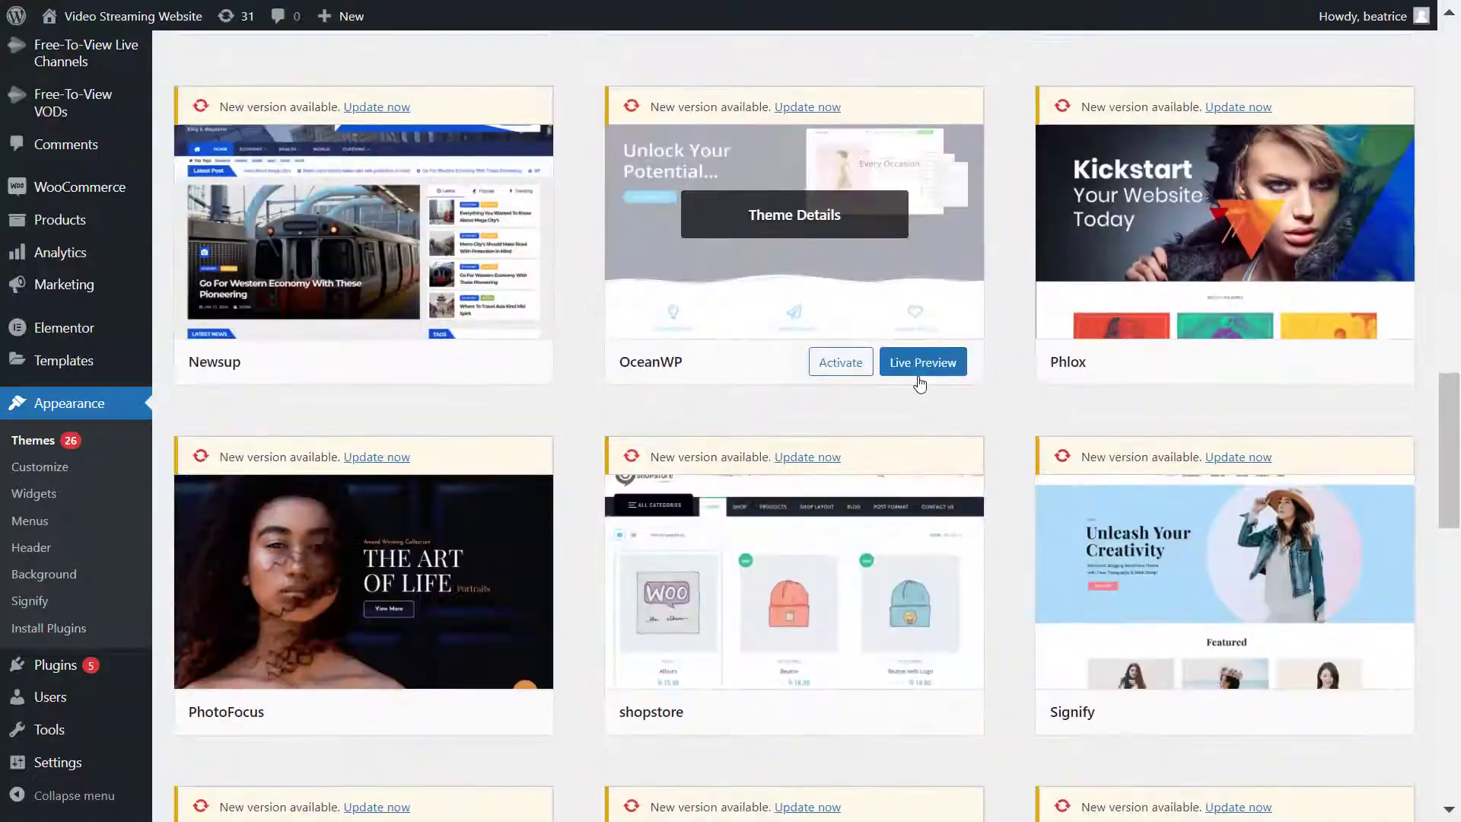
{"action": "scroll", "coordinate": [920, 378], "scroll_direction": "up", "scroll_amount": 20}
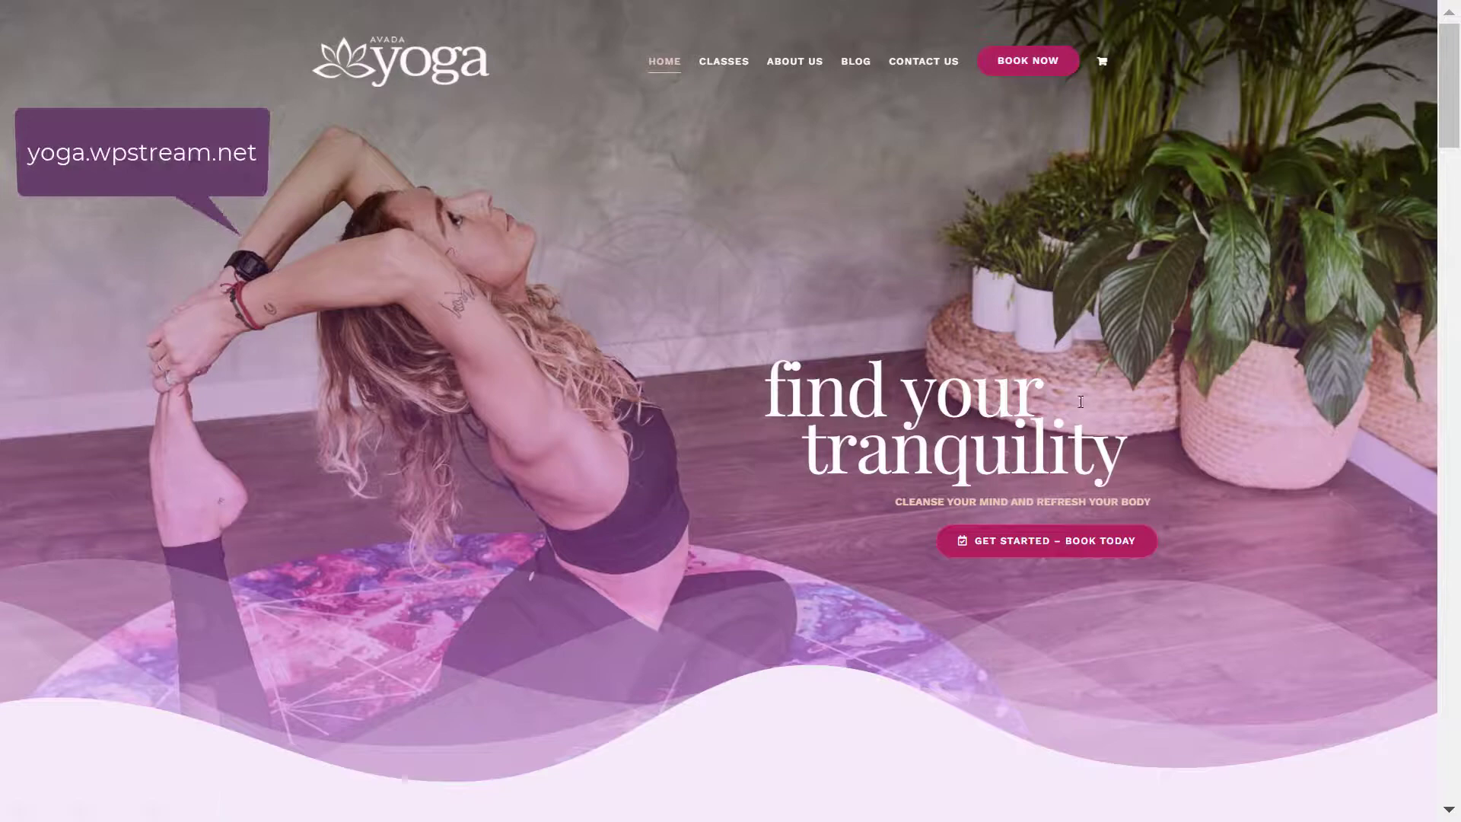
- Scroll through the yoga.wpstream.net and gym.wpstream.net demos down to the Live Session video and trainers
{"action": "scroll", "coordinate": [1117, 477], "scroll_direction": "down", "scroll_amount": 9}
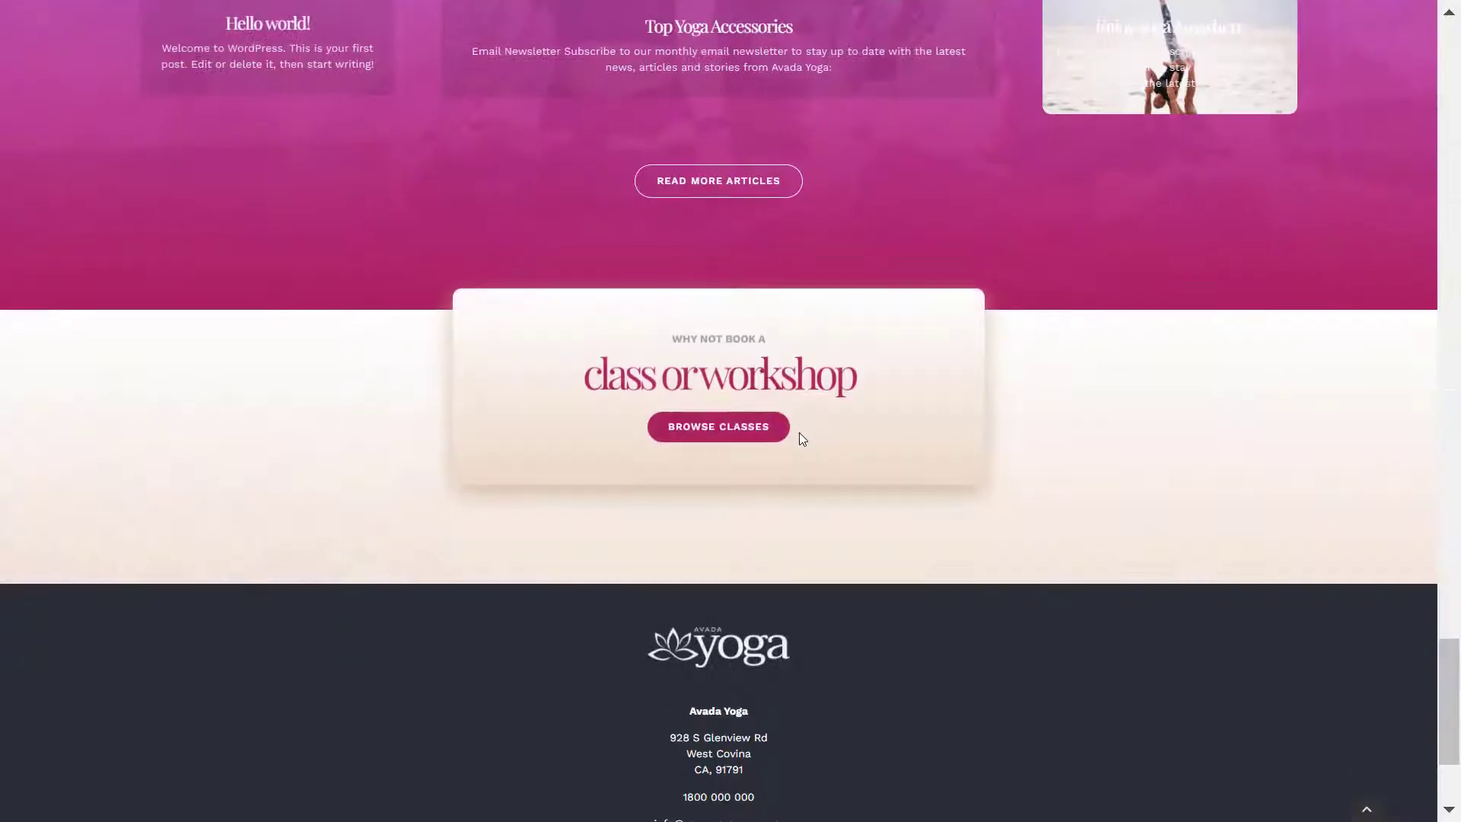
{"action": "scroll", "coordinate": [799, 434], "scroll_direction": "down", "scroll_amount": 3}
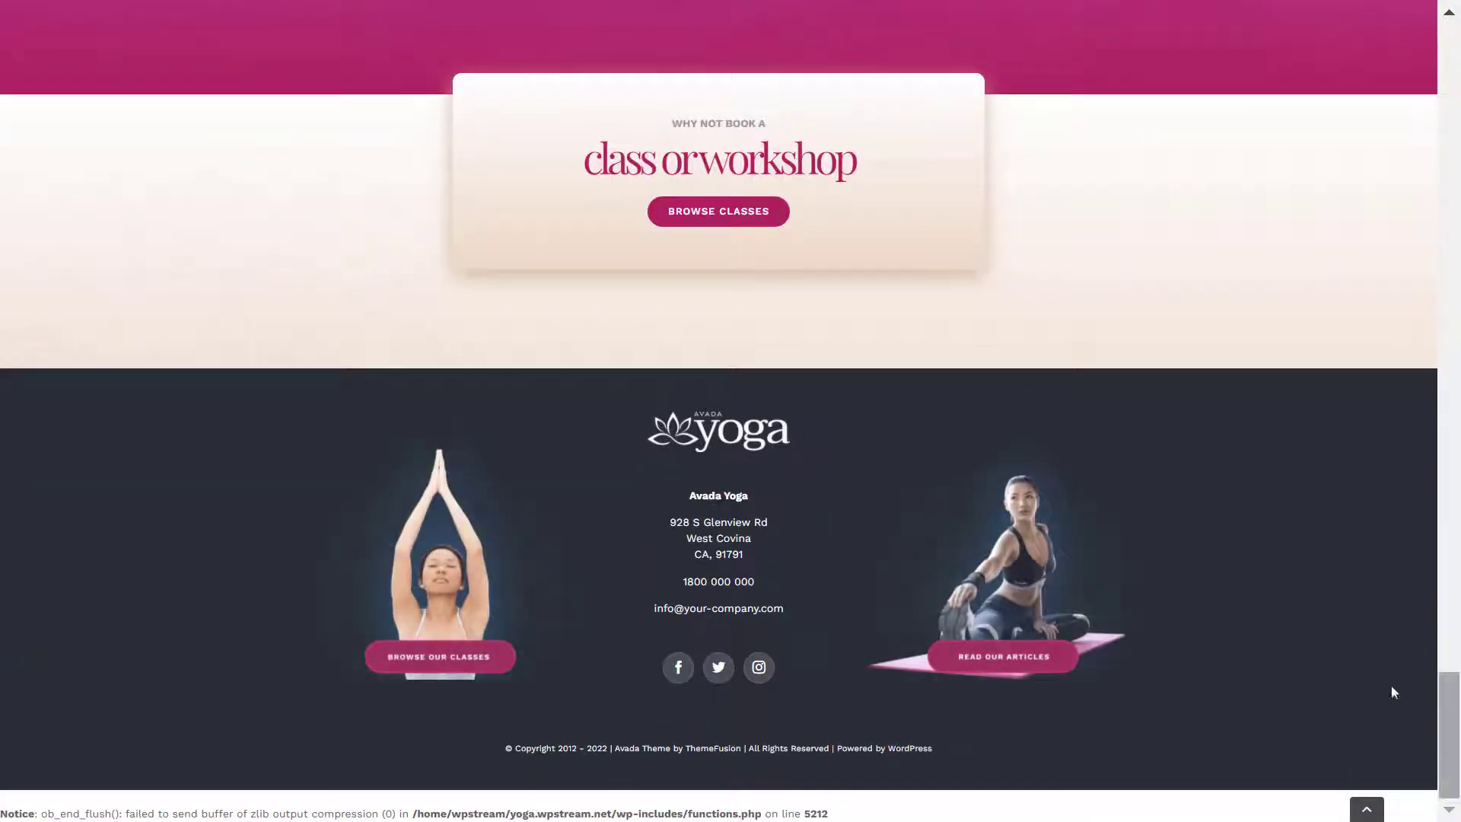
{"action": "scroll", "coordinate": [1393, 691], "scroll_direction": "up", "scroll_amount": 7}
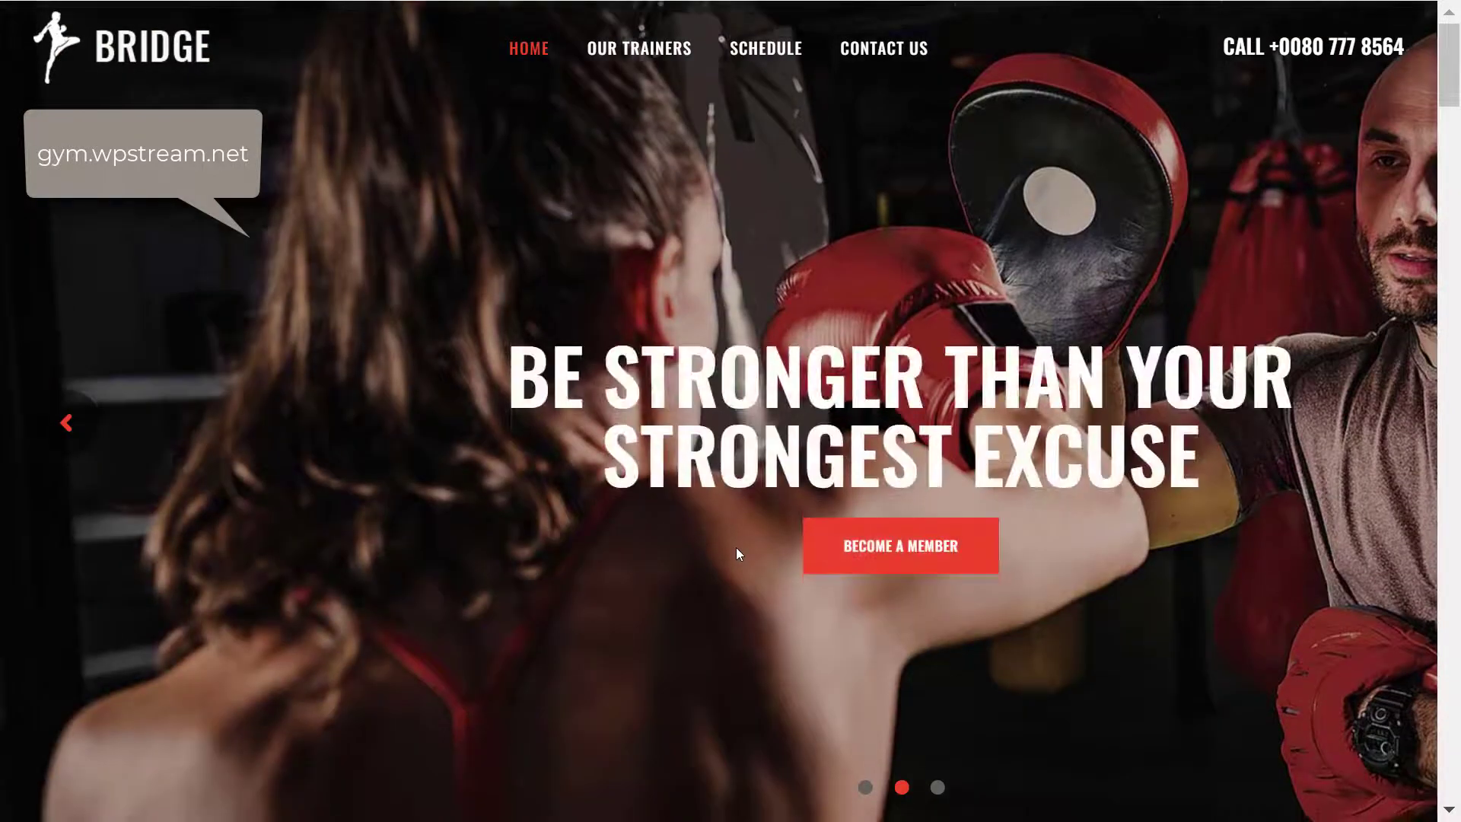
{"action": "scroll", "coordinate": [736, 548], "scroll_direction": "down", "scroll_amount": 10}
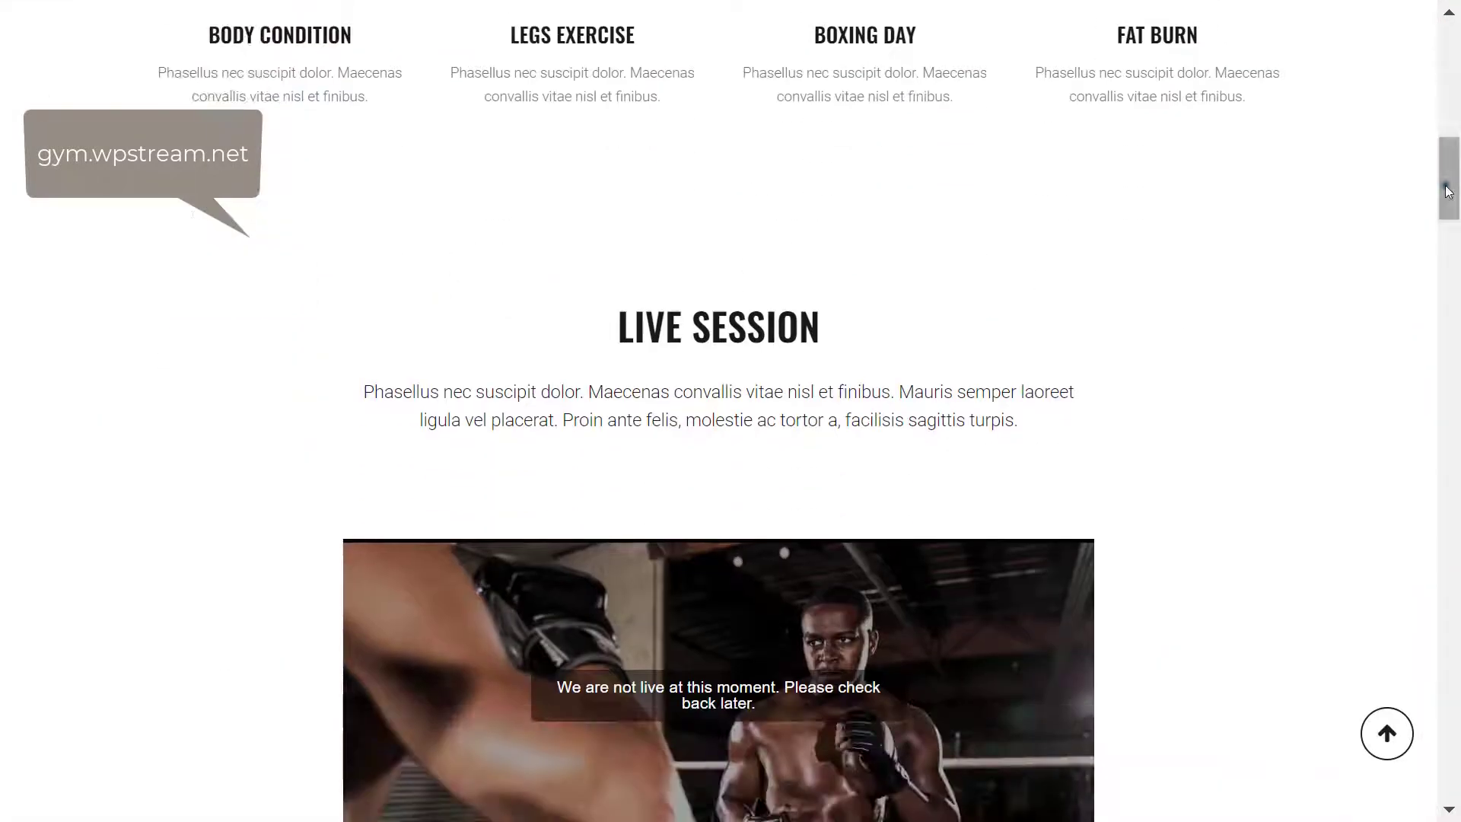
{"action": "left_click_drag", "start_coordinate": [1450, 196], "coordinate": [1455, 219]}
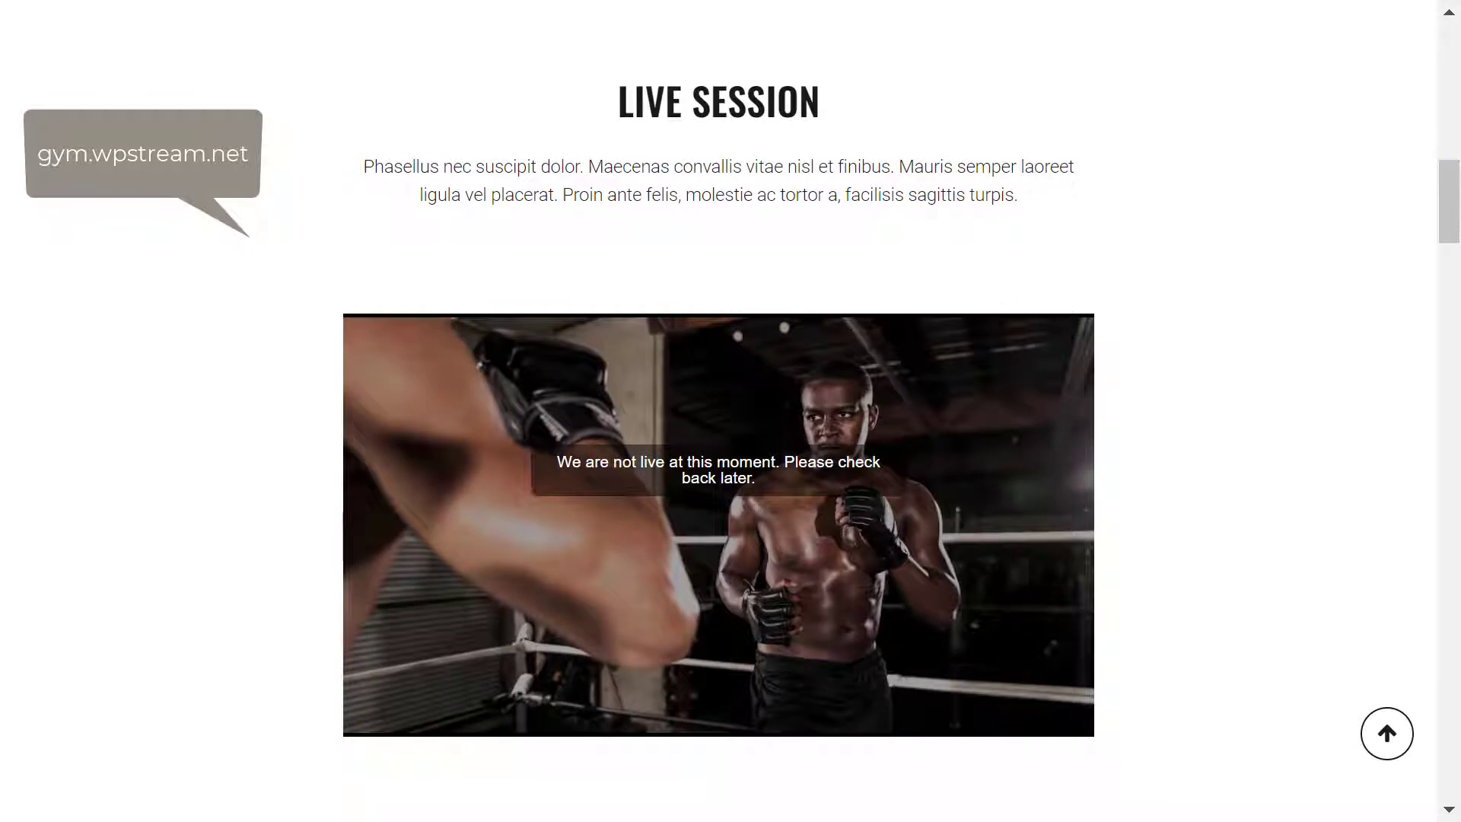
{"action": "left_click_drag", "start_coordinate": [1452, 206], "coordinate": [1456, 303]}
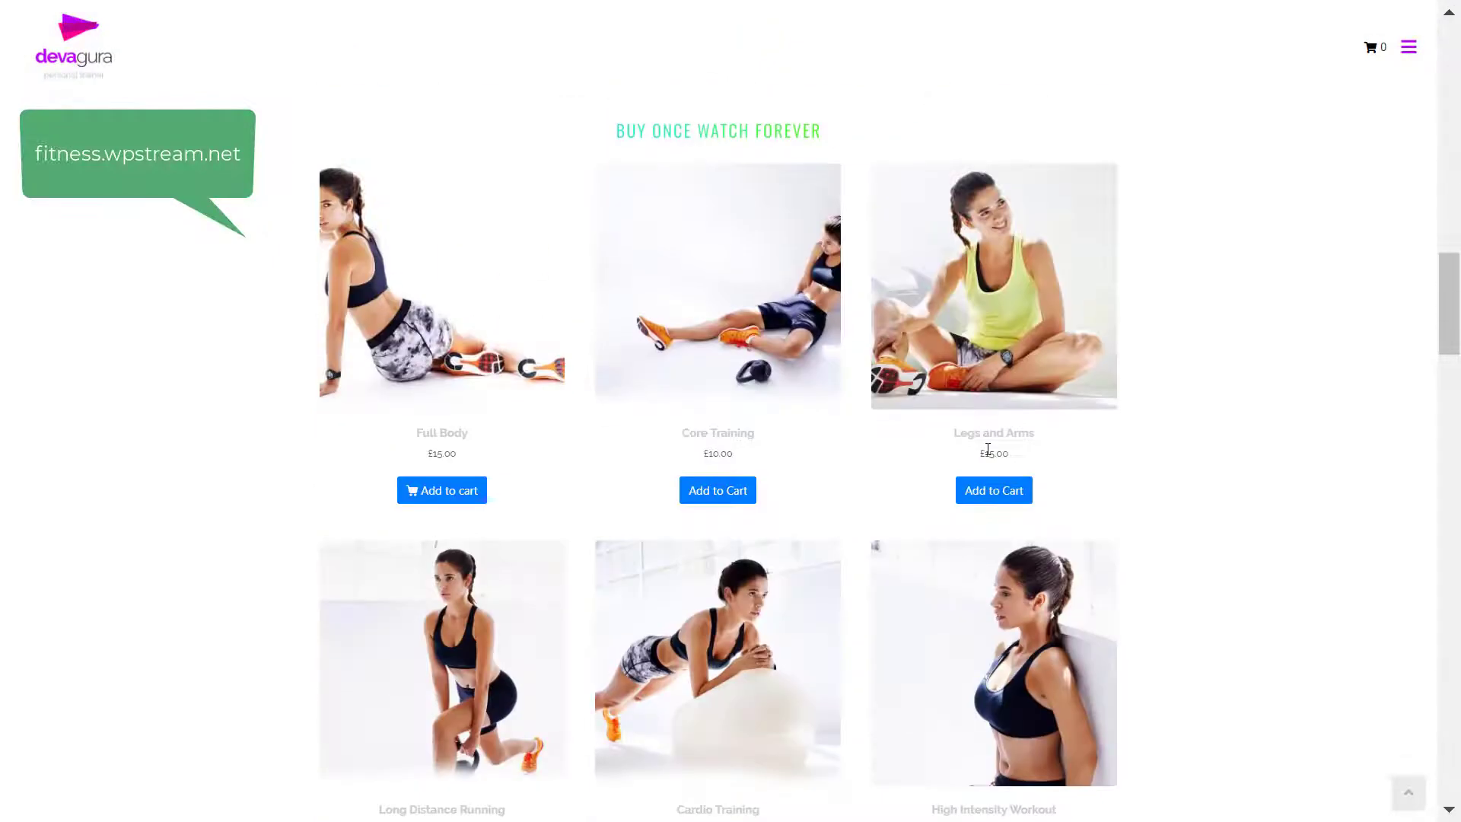
{"action": "scroll", "coordinate": [982, 456], "scroll_direction": "down", "scroll_amount": 10}
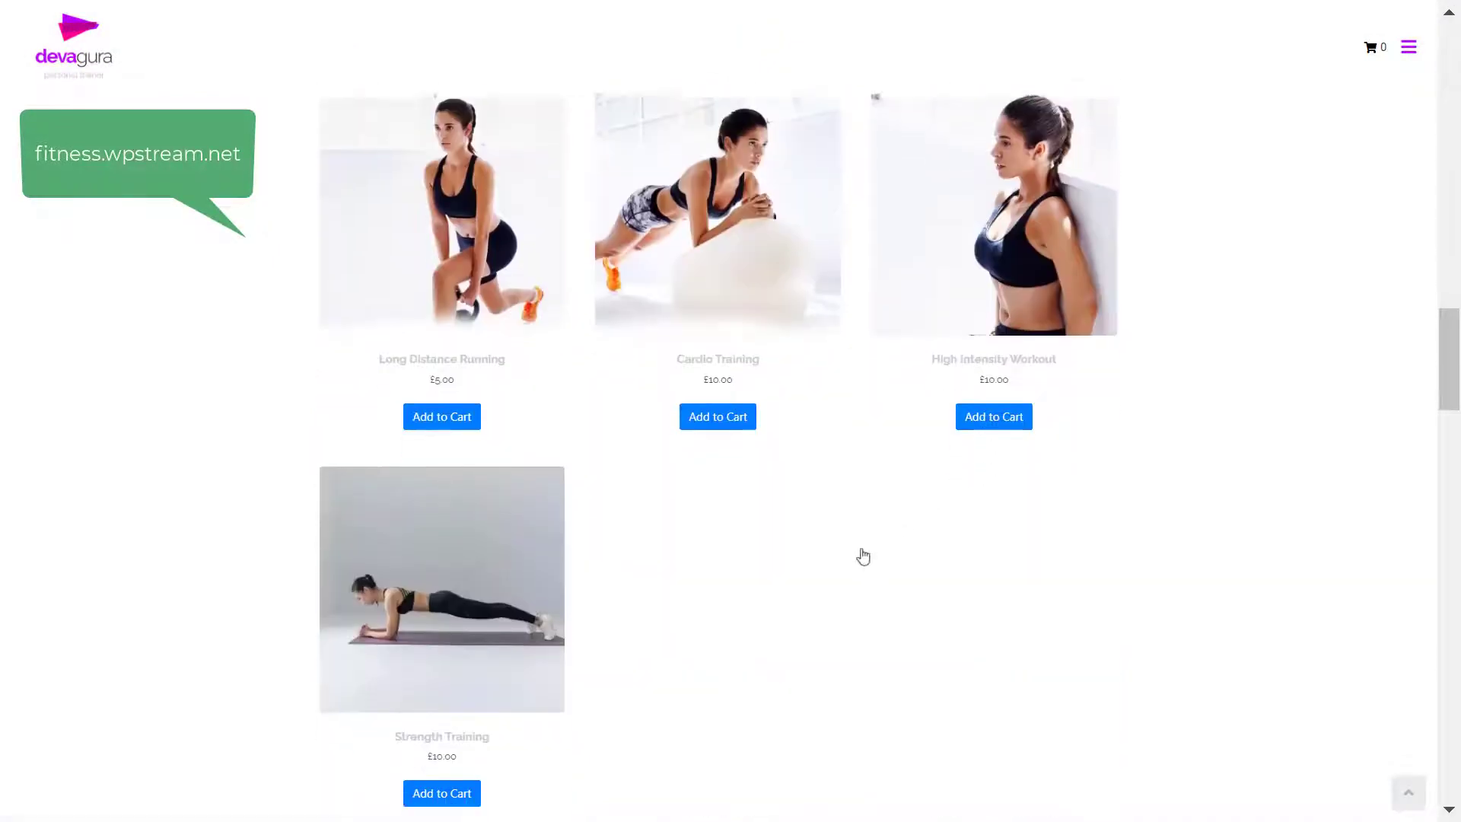
{"action": "scroll", "coordinate": [860, 558], "scroll_direction": "down", "scroll_amount": 12}
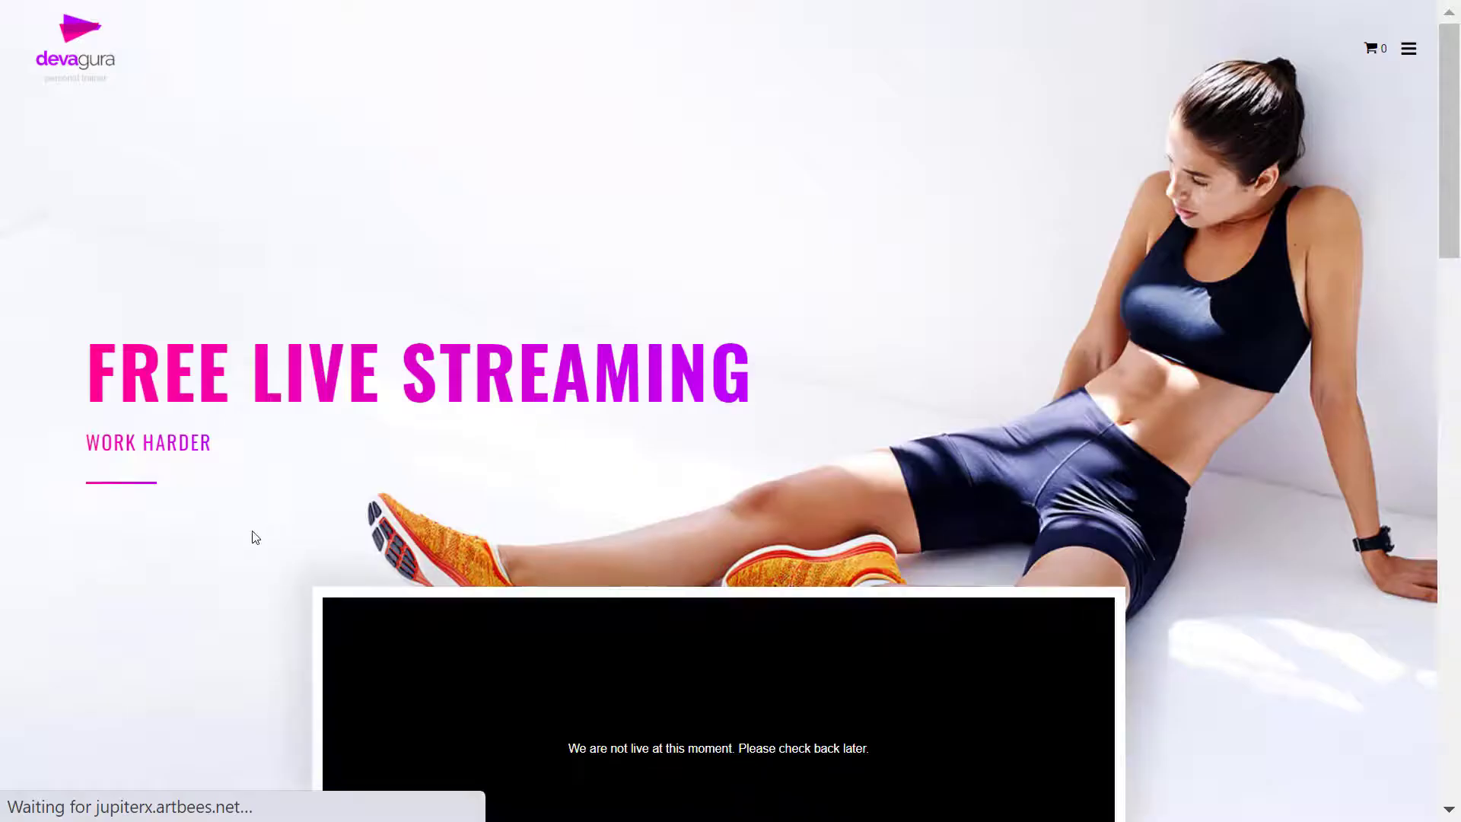
- Scroll through the fitness demo's products and player, then the news.wpstream.net demo and back up
{"action": "scroll", "coordinate": [491, 578], "scroll_direction": "down", "scroll_amount": 15}
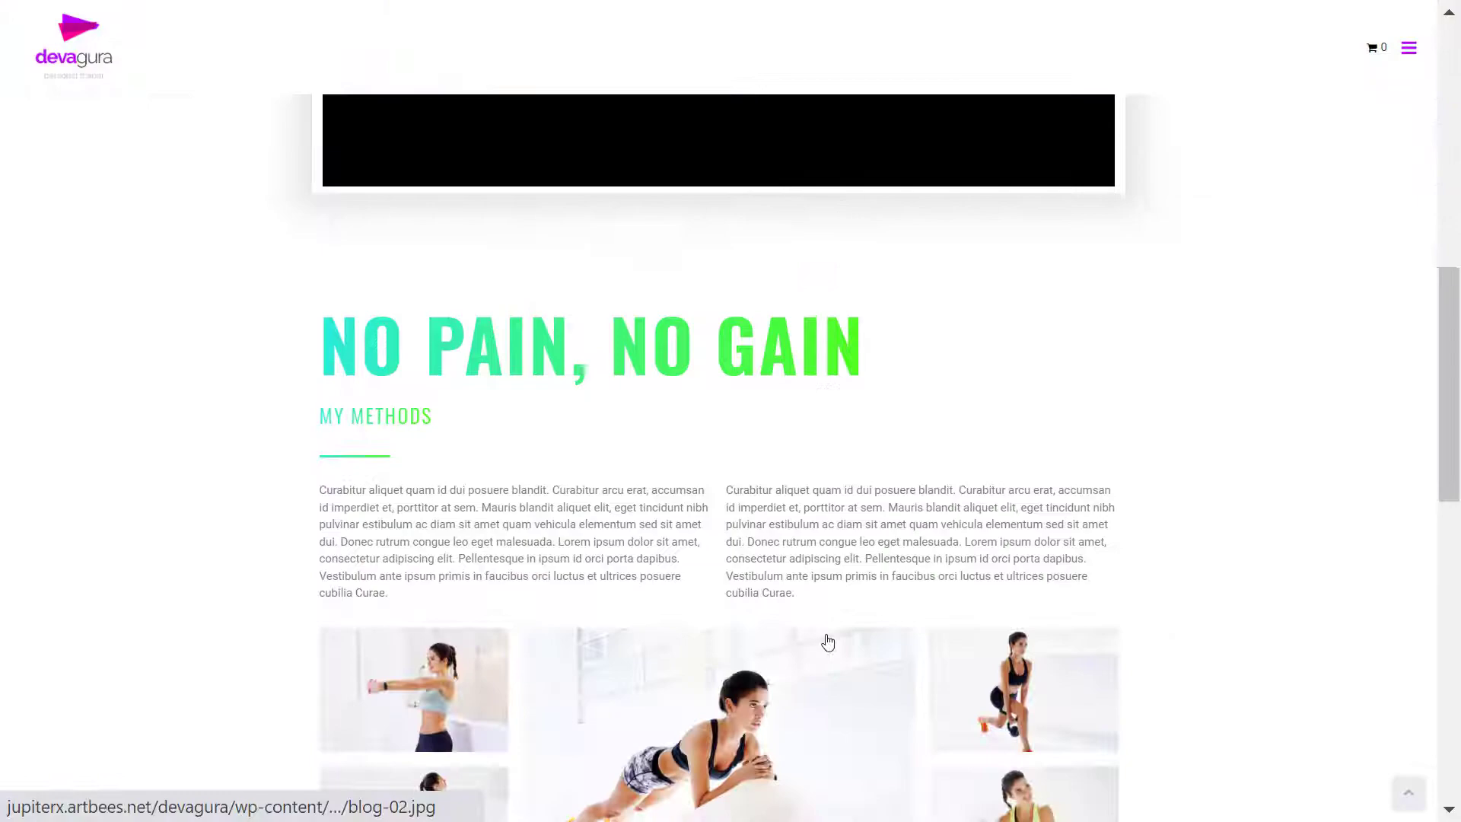
{"action": "scroll", "coordinate": [828, 642], "scroll_direction": "down", "scroll_amount": 5}
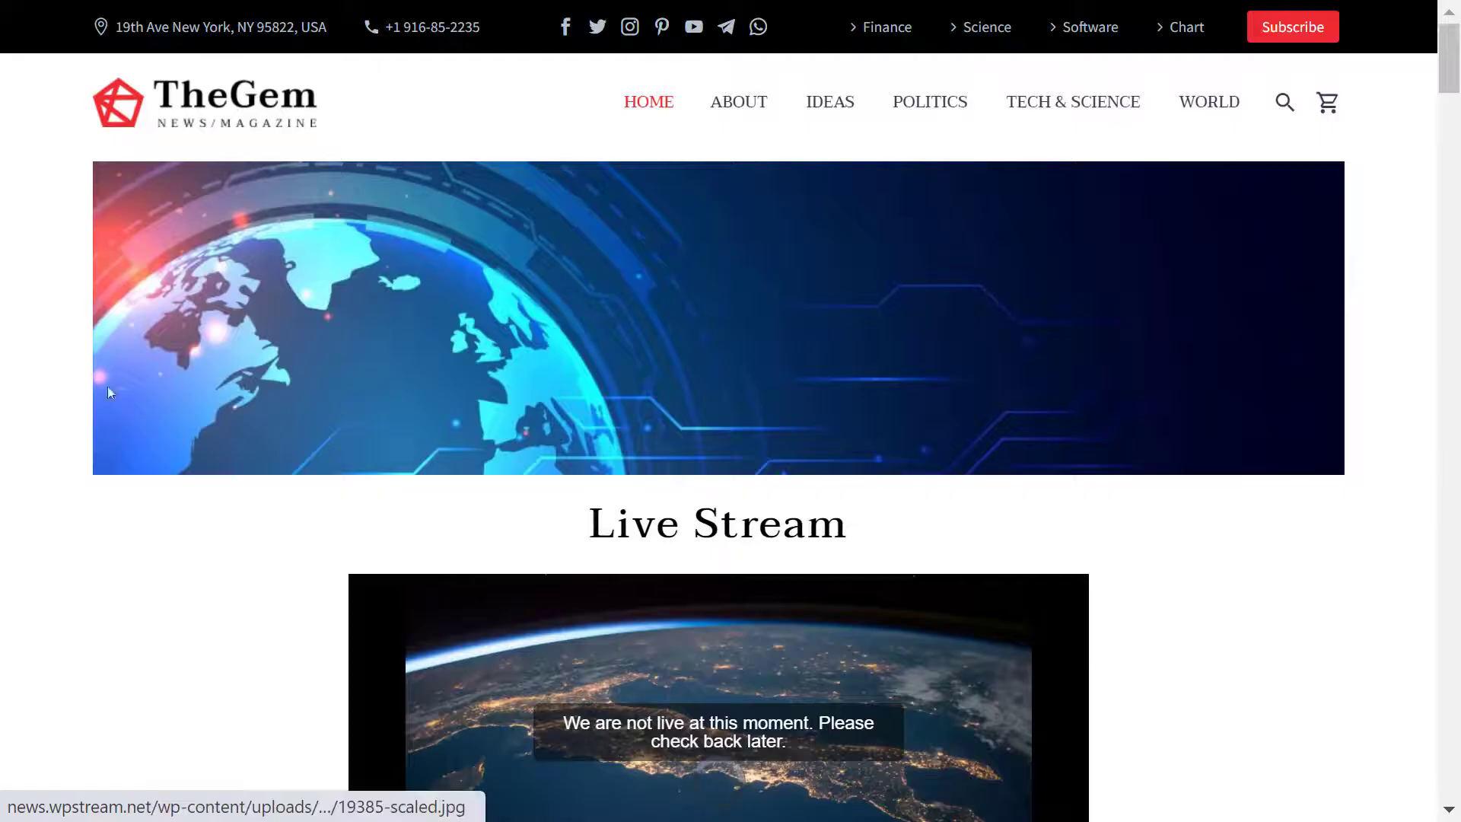
{"action": "scroll", "coordinate": [106, 447], "scroll_direction": "down", "scroll_amount": 2}
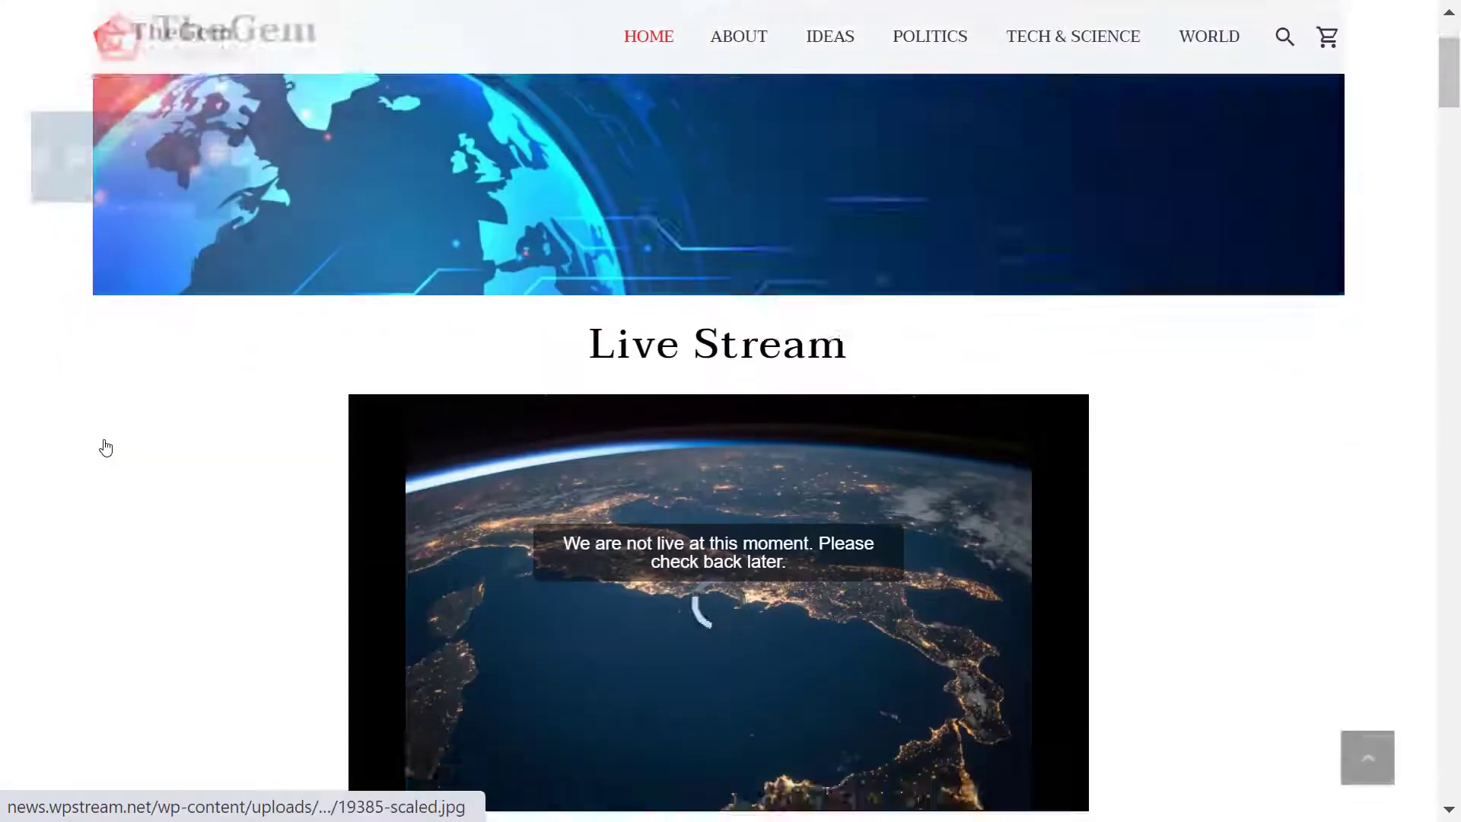
{"action": "scroll", "coordinate": [105, 448], "scroll_direction": "down", "scroll_amount": 3}
{"action": "scroll", "coordinate": [915, 482], "scroll_direction": "down", "scroll_amount": 5}
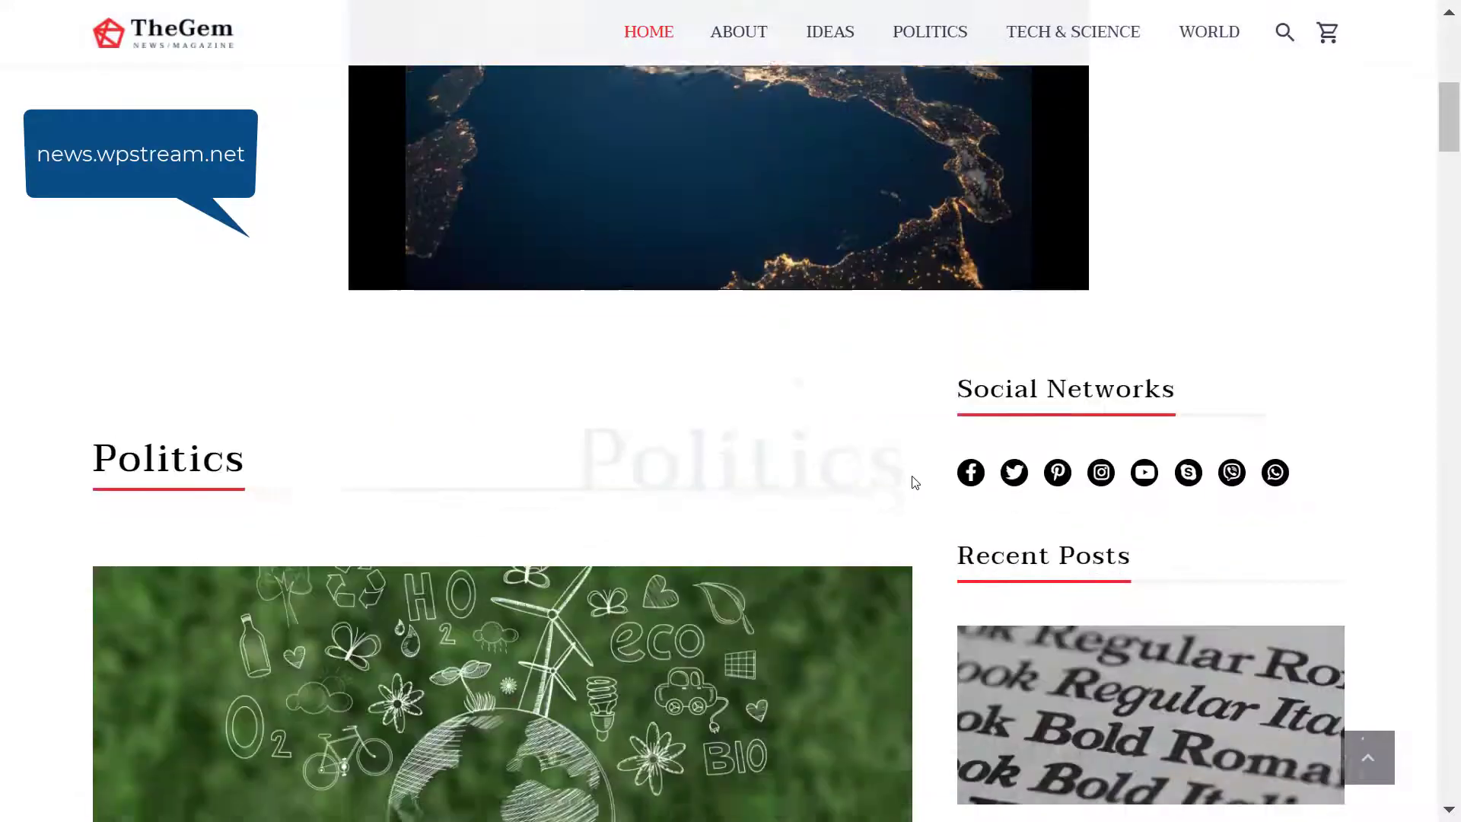
{"action": "scroll", "coordinate": [980, 443], "scroll_direction": "down", "scroll_amount": 20}
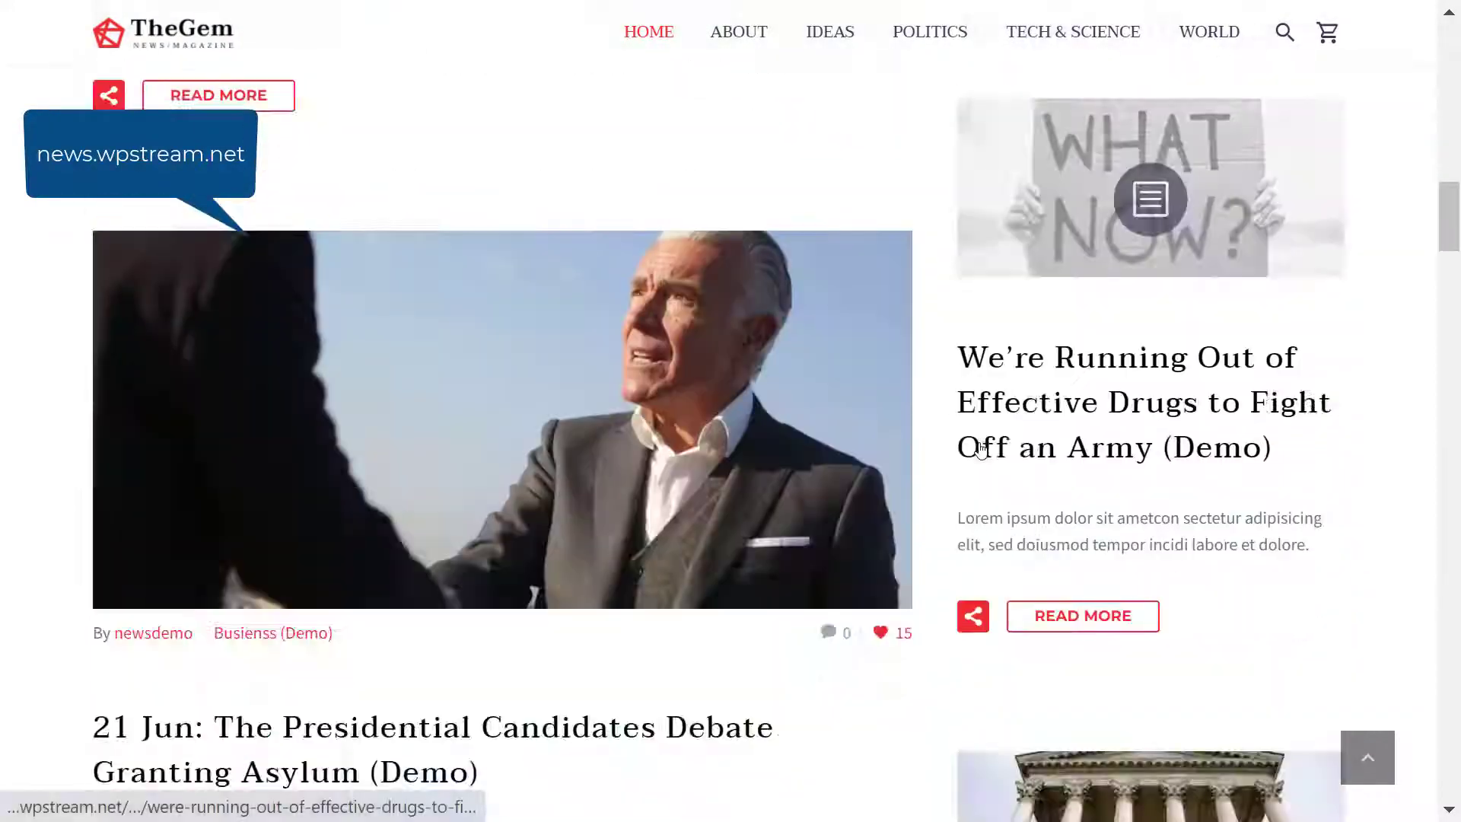
{"action": "scroll", "coordinate": [980, 450], "scroll_direction": "down", "scroll_amount": 20}
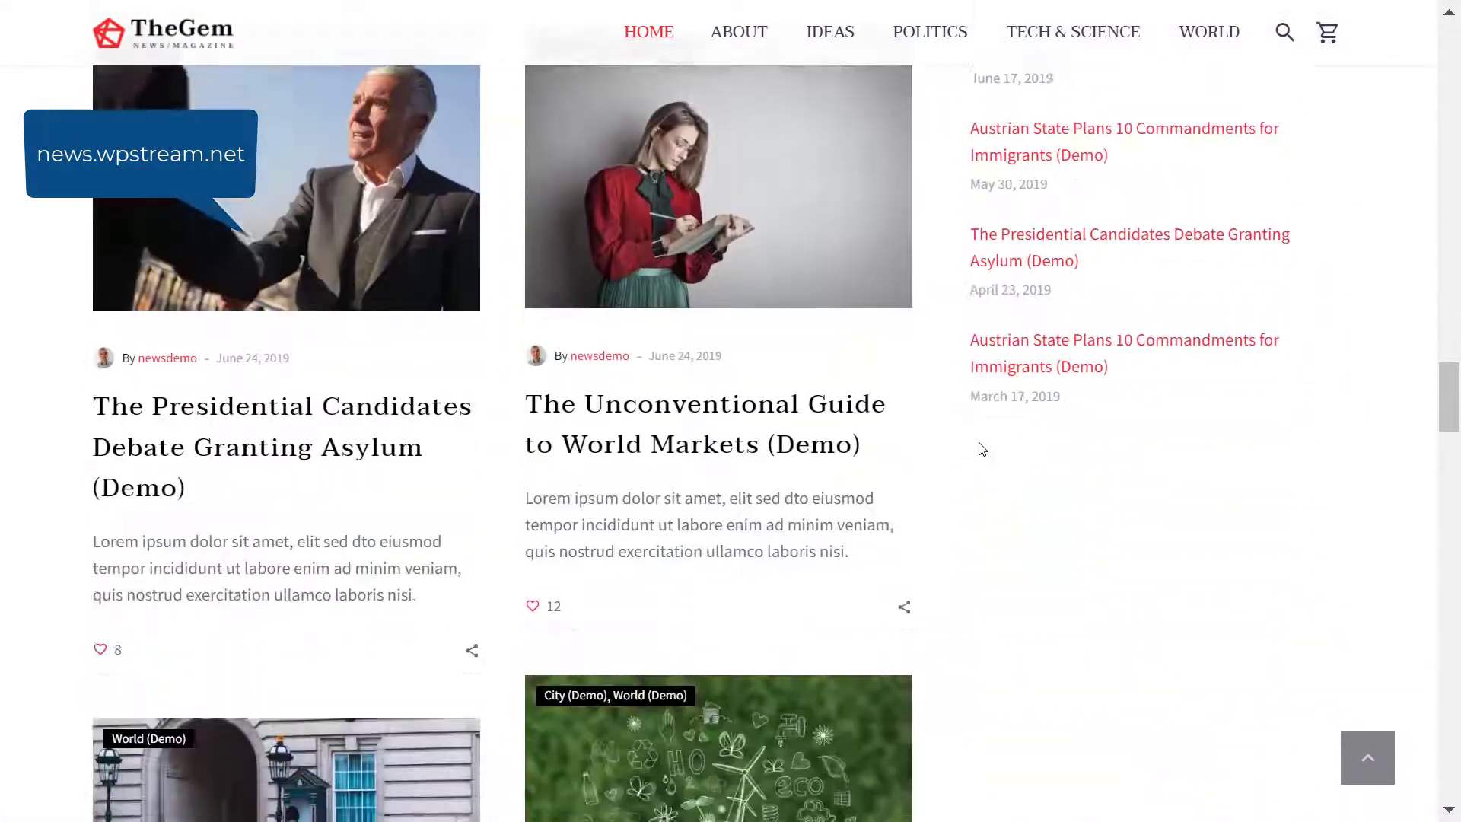
{"action": "scroll", "coordinate": [986, 450], "scroll_direction": "down", "scroll_amount": 20}
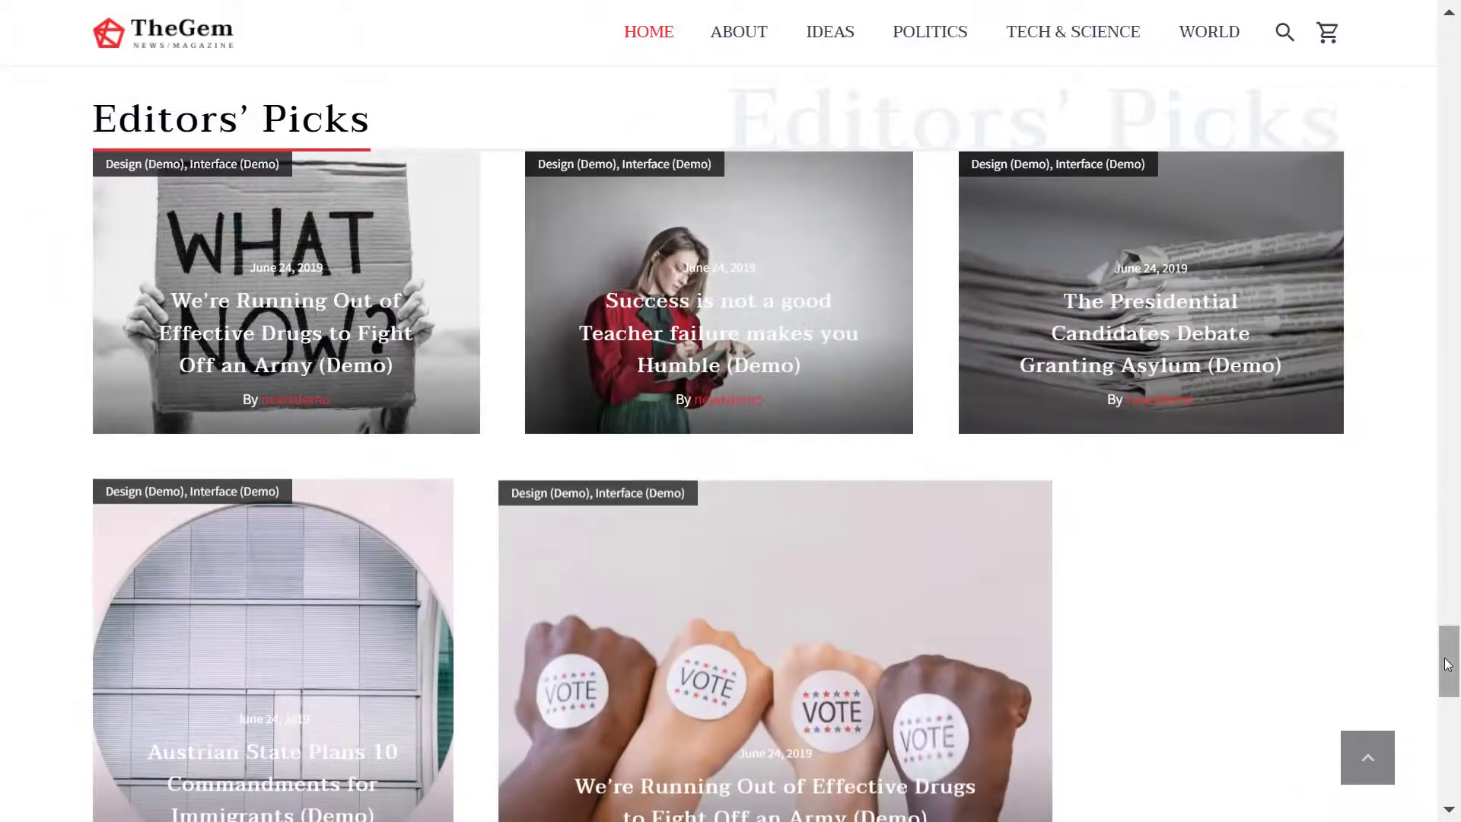
{"action": "left_click_drag", "start_coordinate": [1446, 659], "coordinate": [1454, 34]}
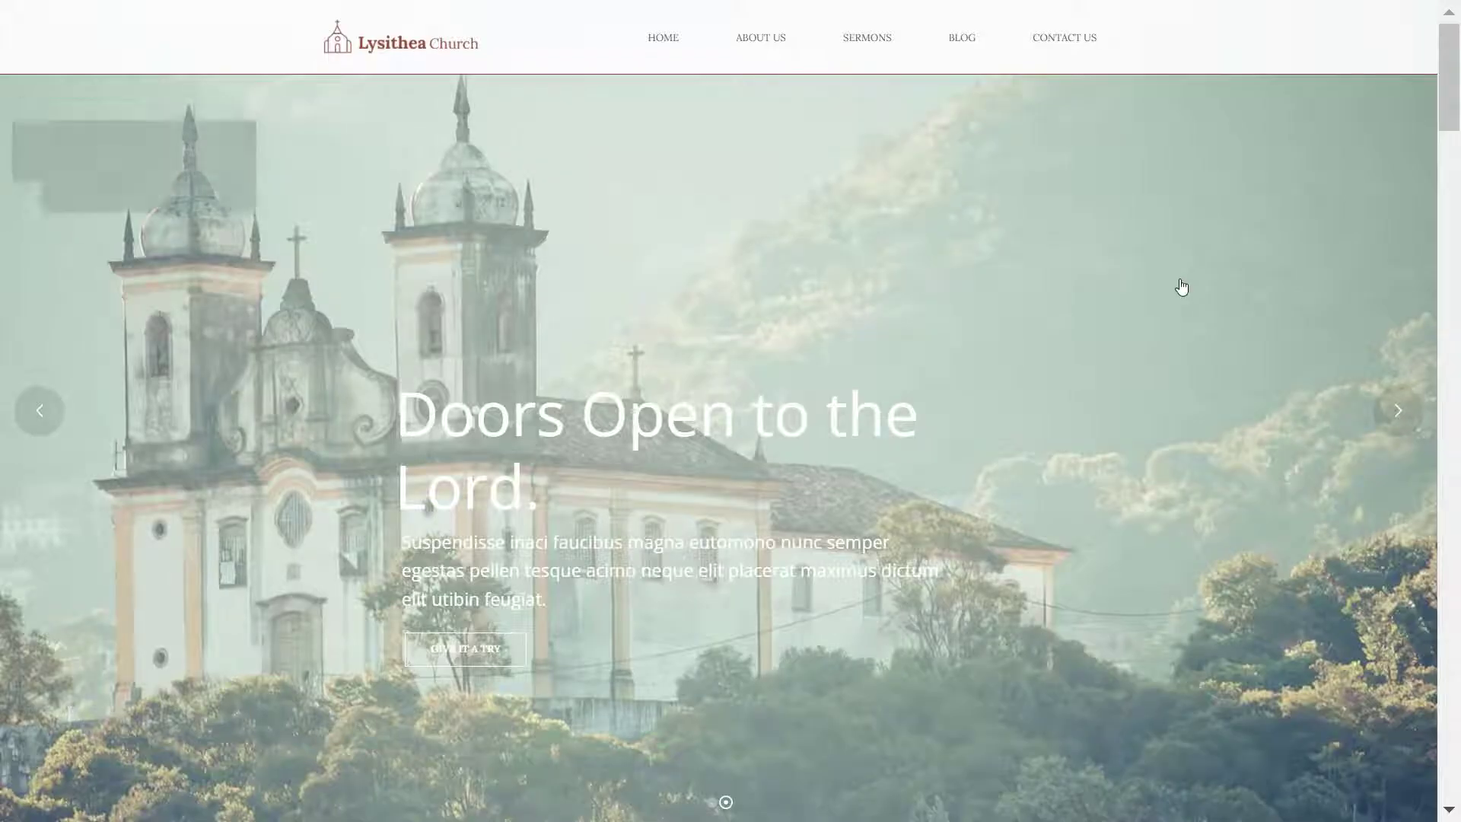
- Scroll through faith.wpstream.net's sermon live stream and Sunday service sections, then back to the top
{"action": "scroll", "coordinate": [983, 426], "scroll_direction": "down", "scroll_amount": 10}
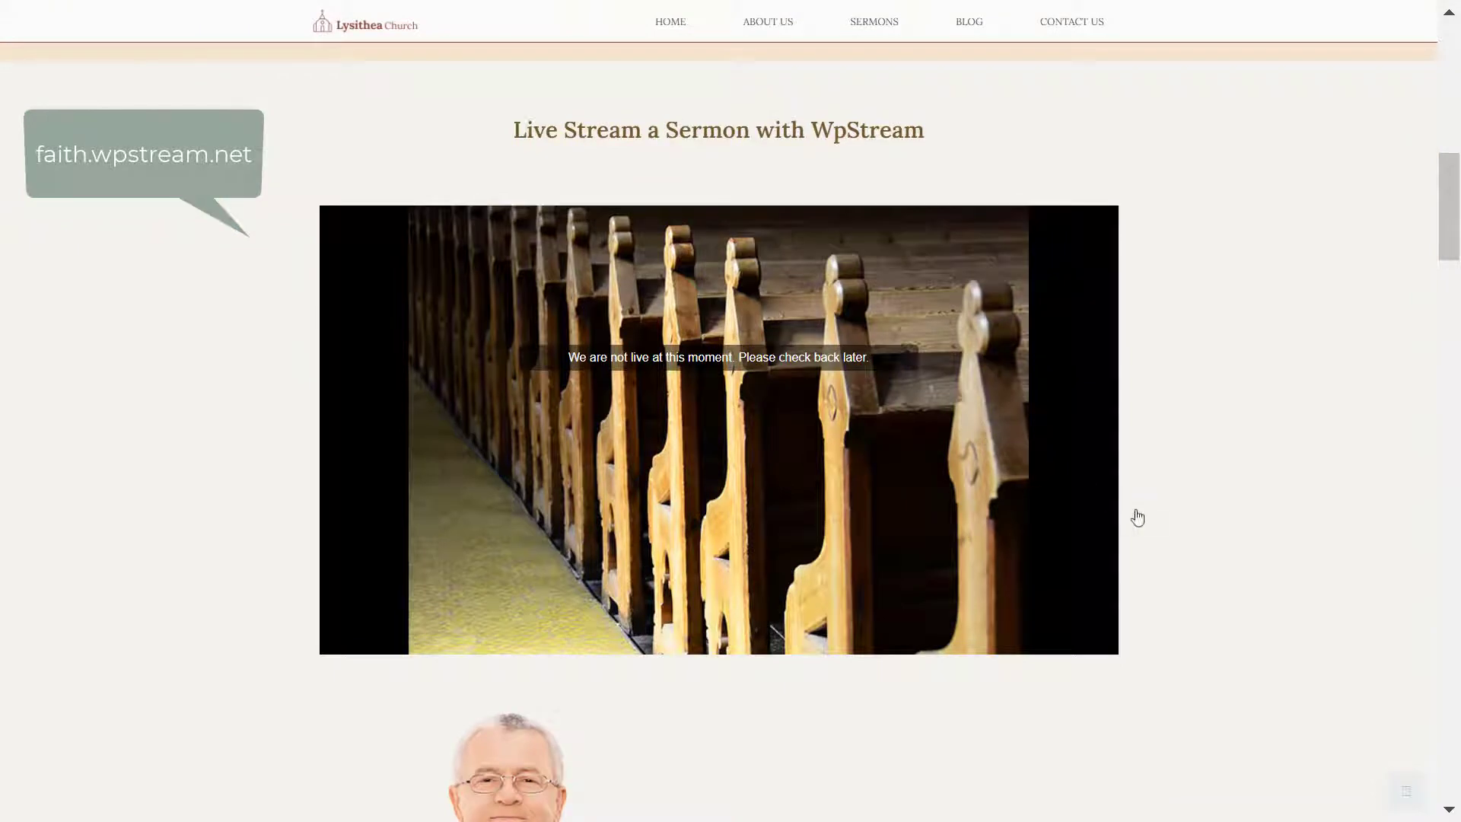
{"action": "scroll", "coordinate": [1155, 525], "scroll_direction": "down", "scroll_amount": 5}
{"action": "scroll", "coordinate": [1157, 525], "scroll_direction": "down", "scroll_amount": 15}
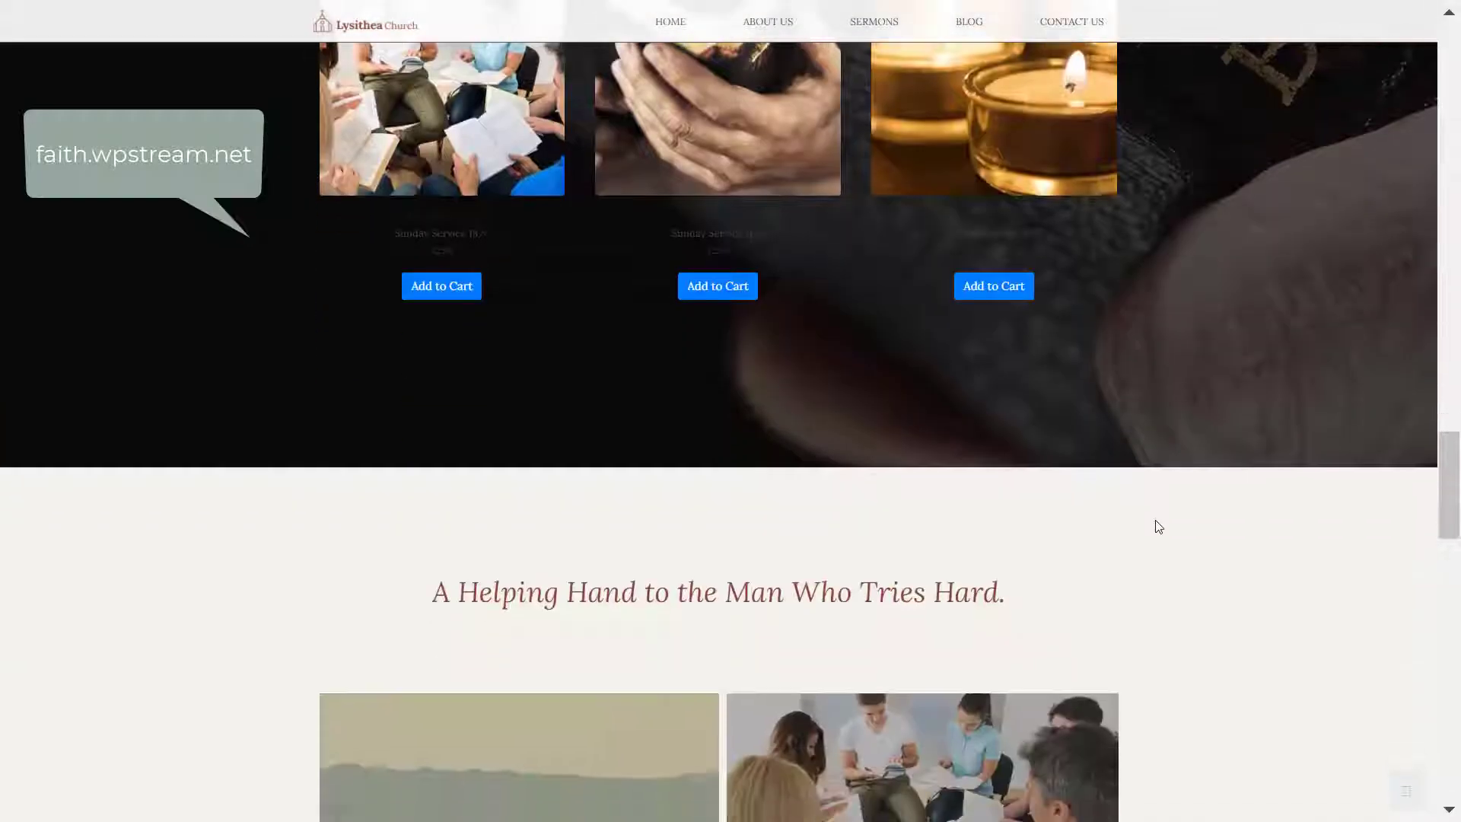
{"action": "scroll", "coordinate": [1158, 527], "scroll_direction": "up", "scroll_amount": 5}
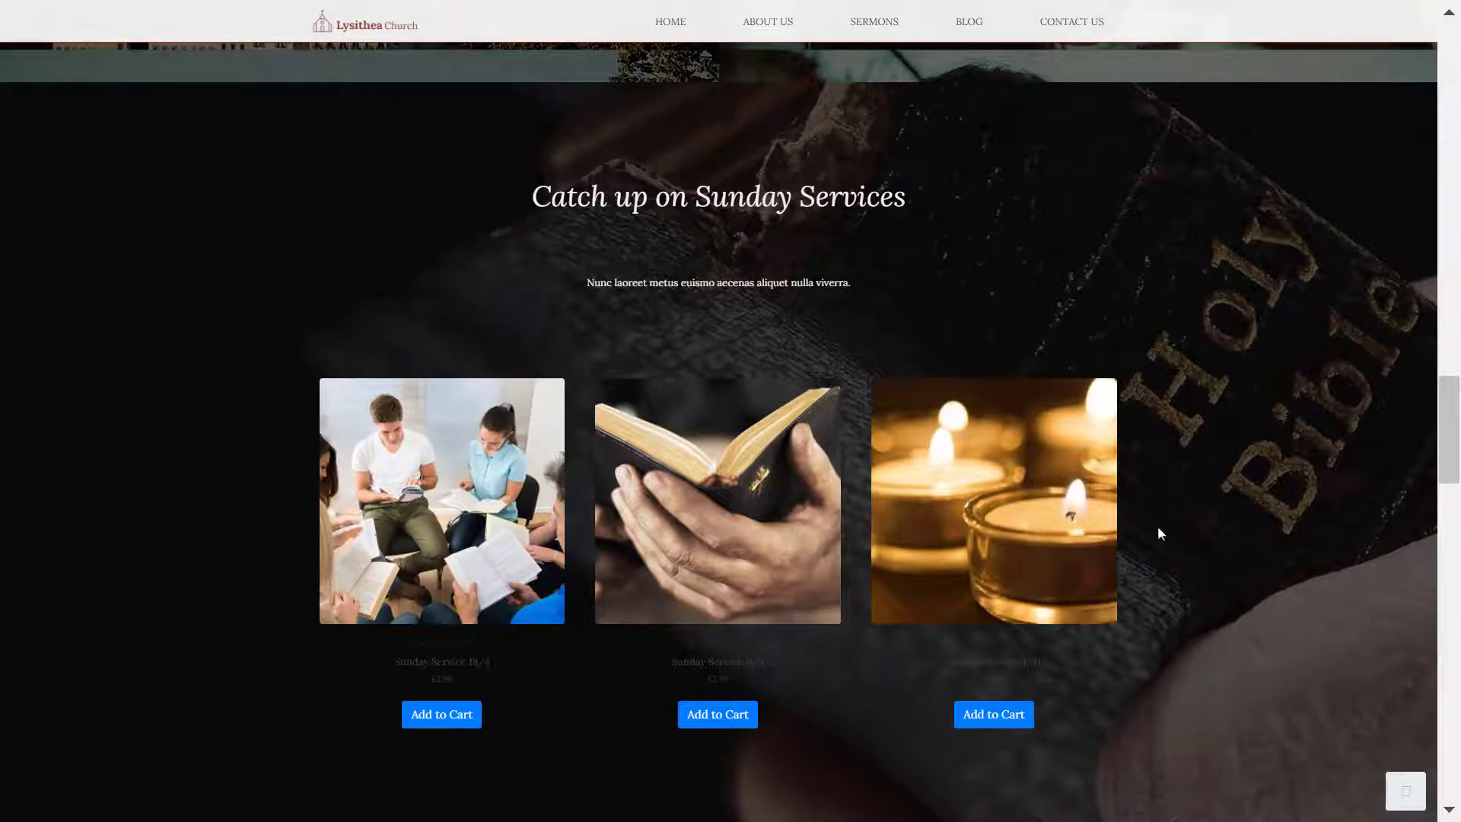
{"action": "scroll", "coordinate": [1185, 603], "scroll_direction": "down", "scroll_amount": 20}
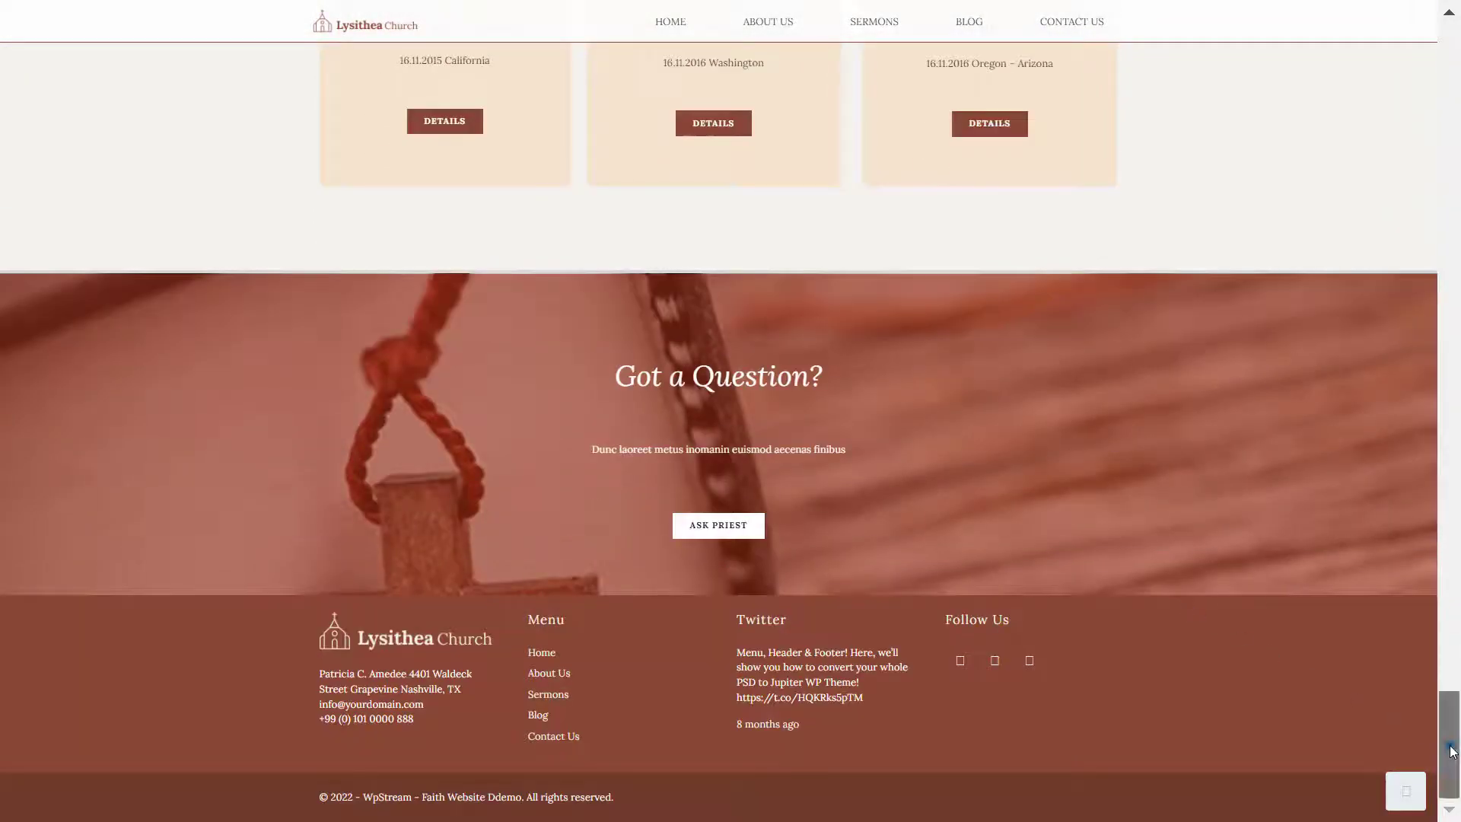
{"action": "left_click_drag", "start_coordinate": [1450, 744], "coordinate": [1450, 77]}
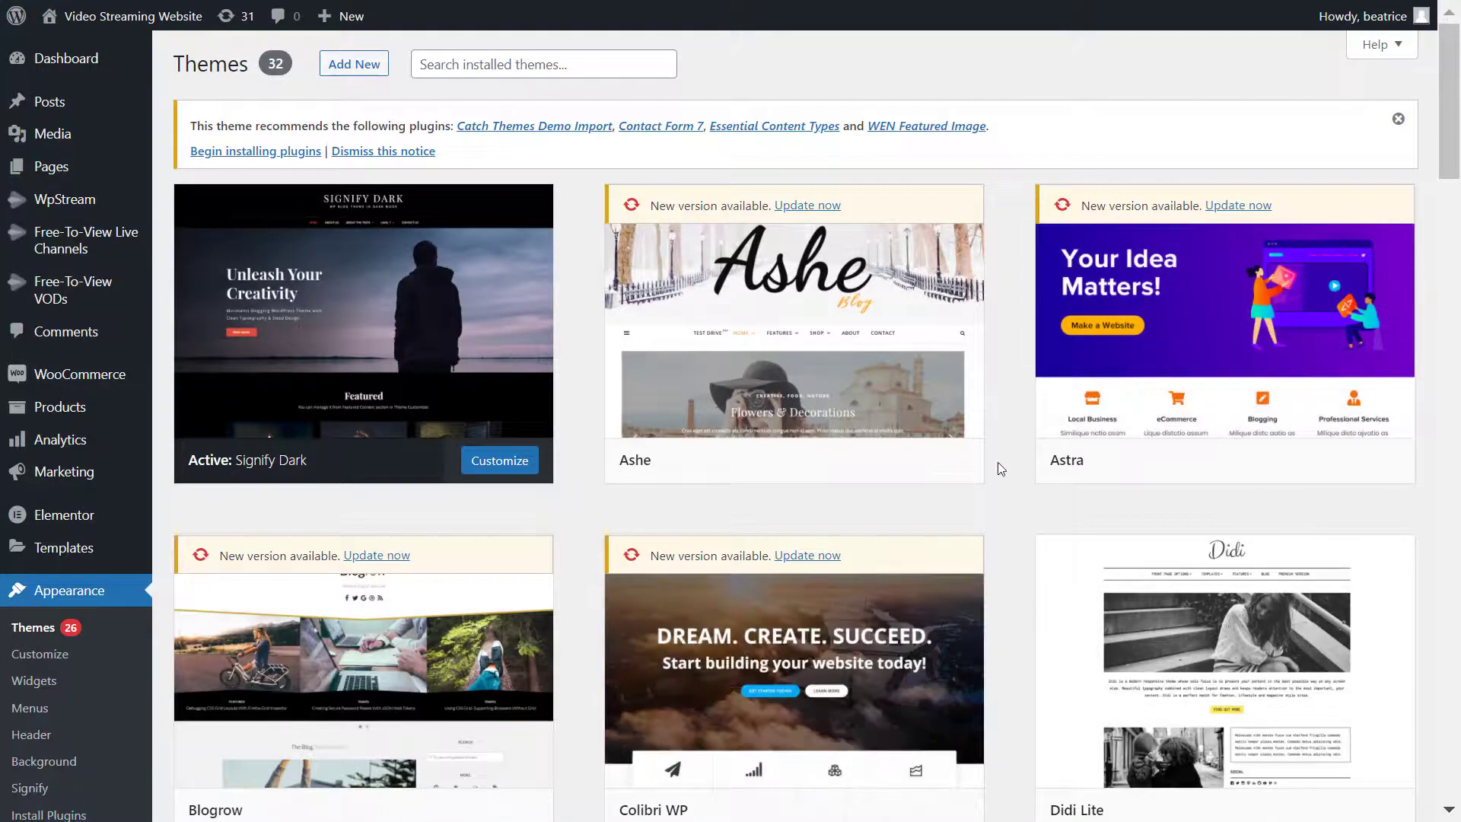
- Search Plugins > Add New for 'wpstream', then install and activate the WpStream plugin
{"action": "scroll", "coordinate": [287, 512], "scroll_direction": "down", "scroll_amount": 5}
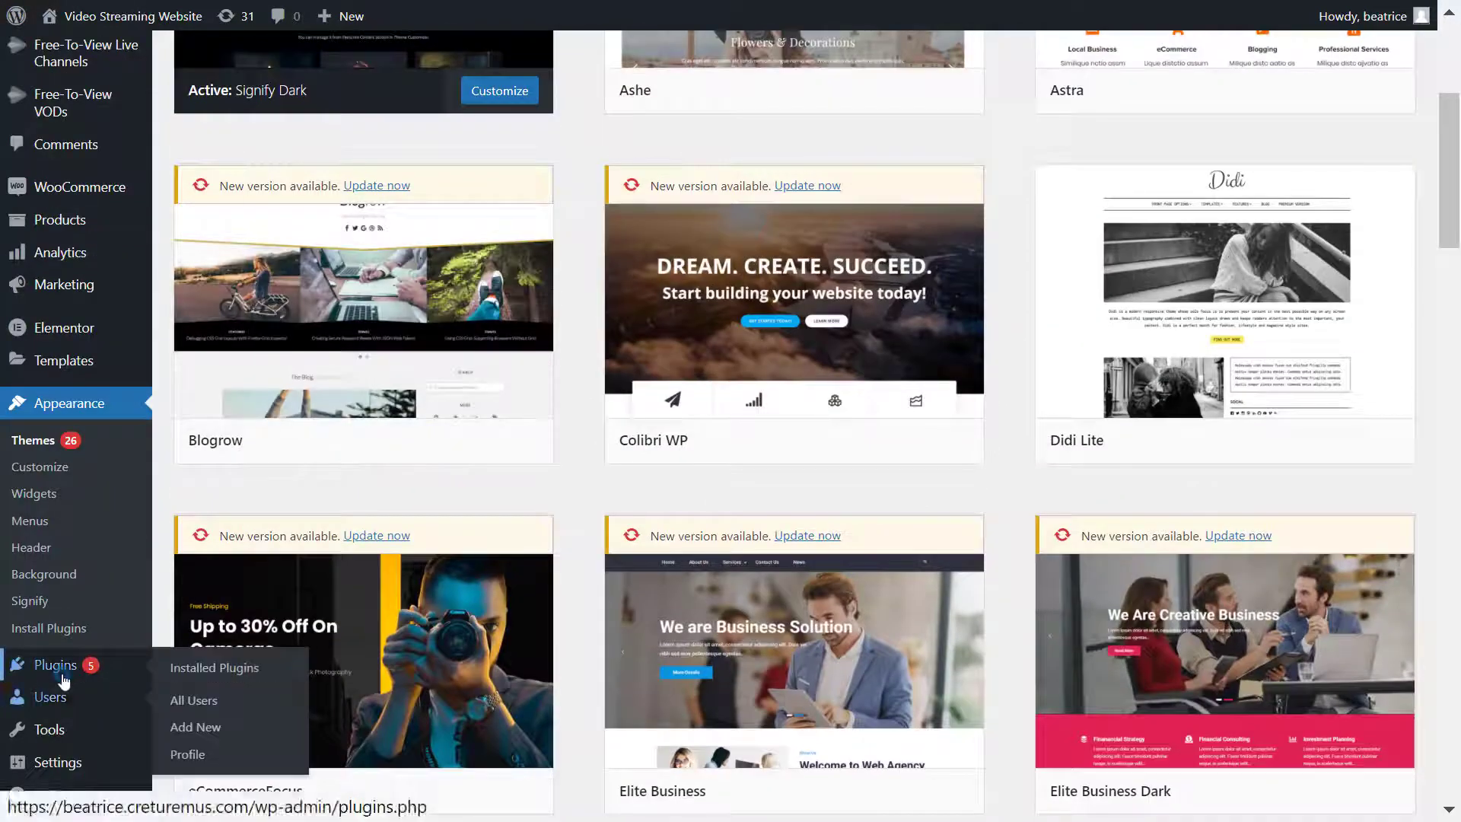
{"action": "left_click", "coordinate": [64, 678]}
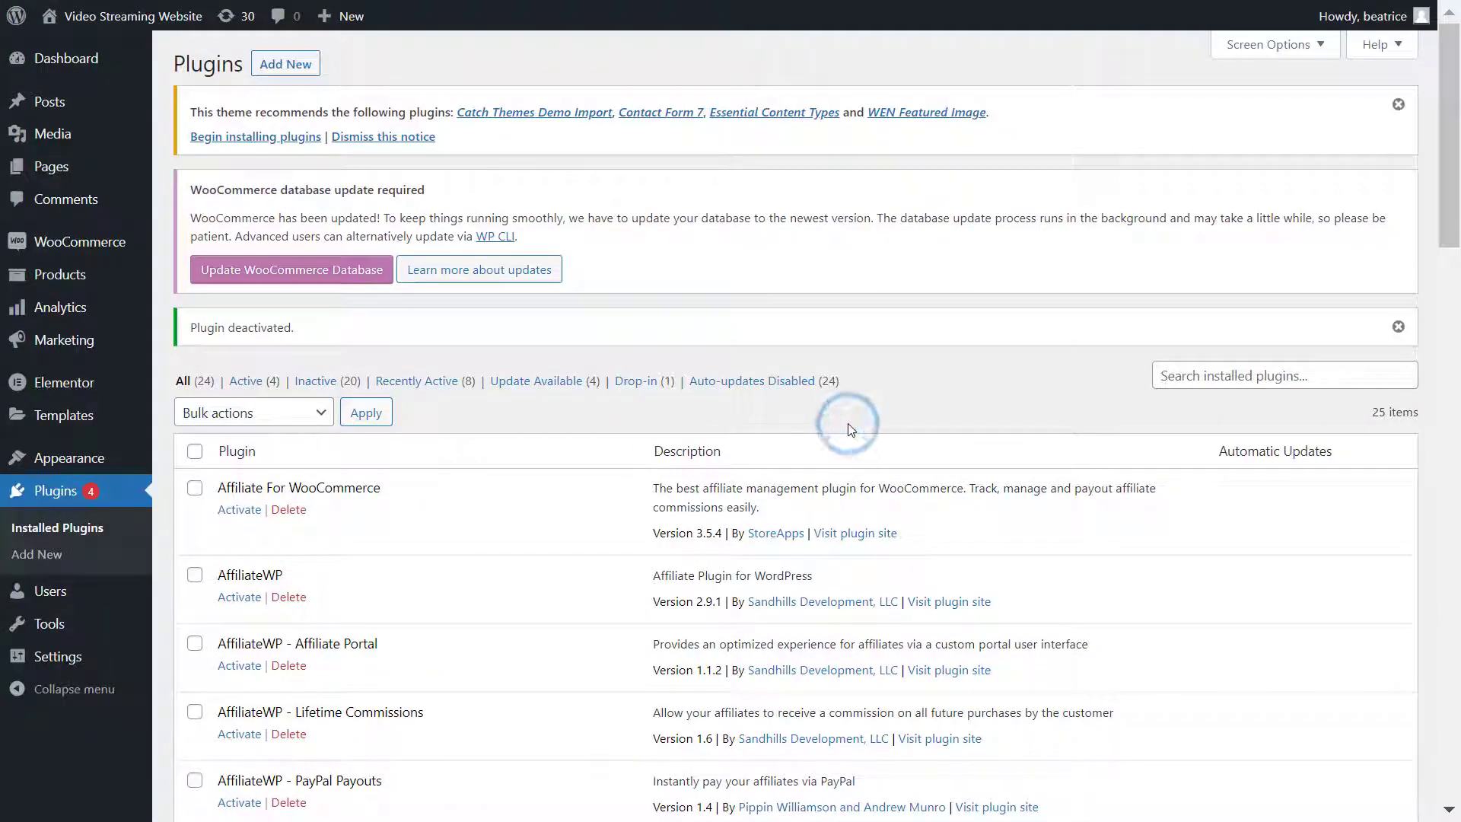
{"action": "left_click", "coordinate": [295, 65]}
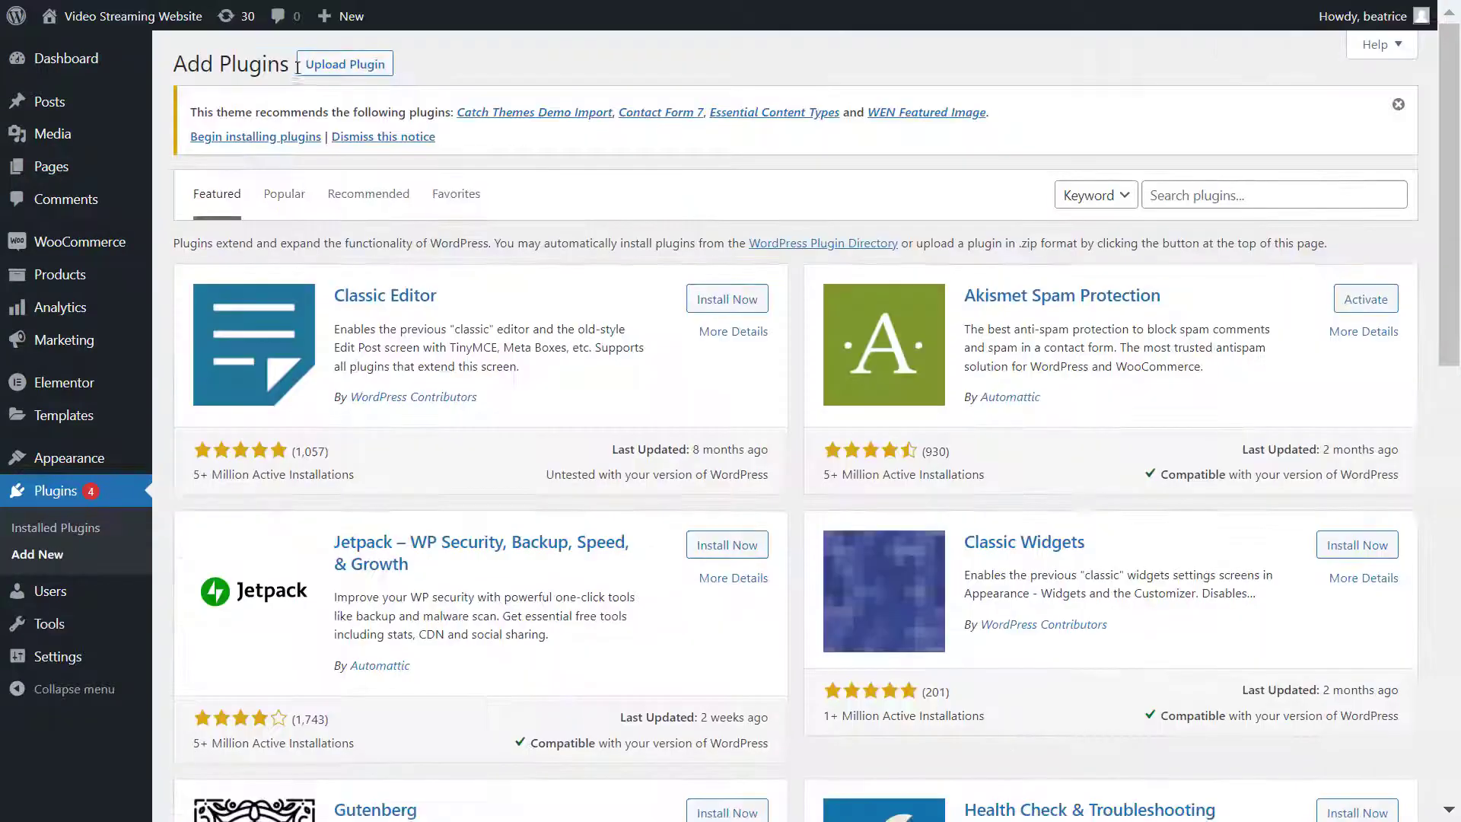
{"action": "left_click", "coordinate": [1198, 195]}
{"action": "type", "text": "wpstream"}
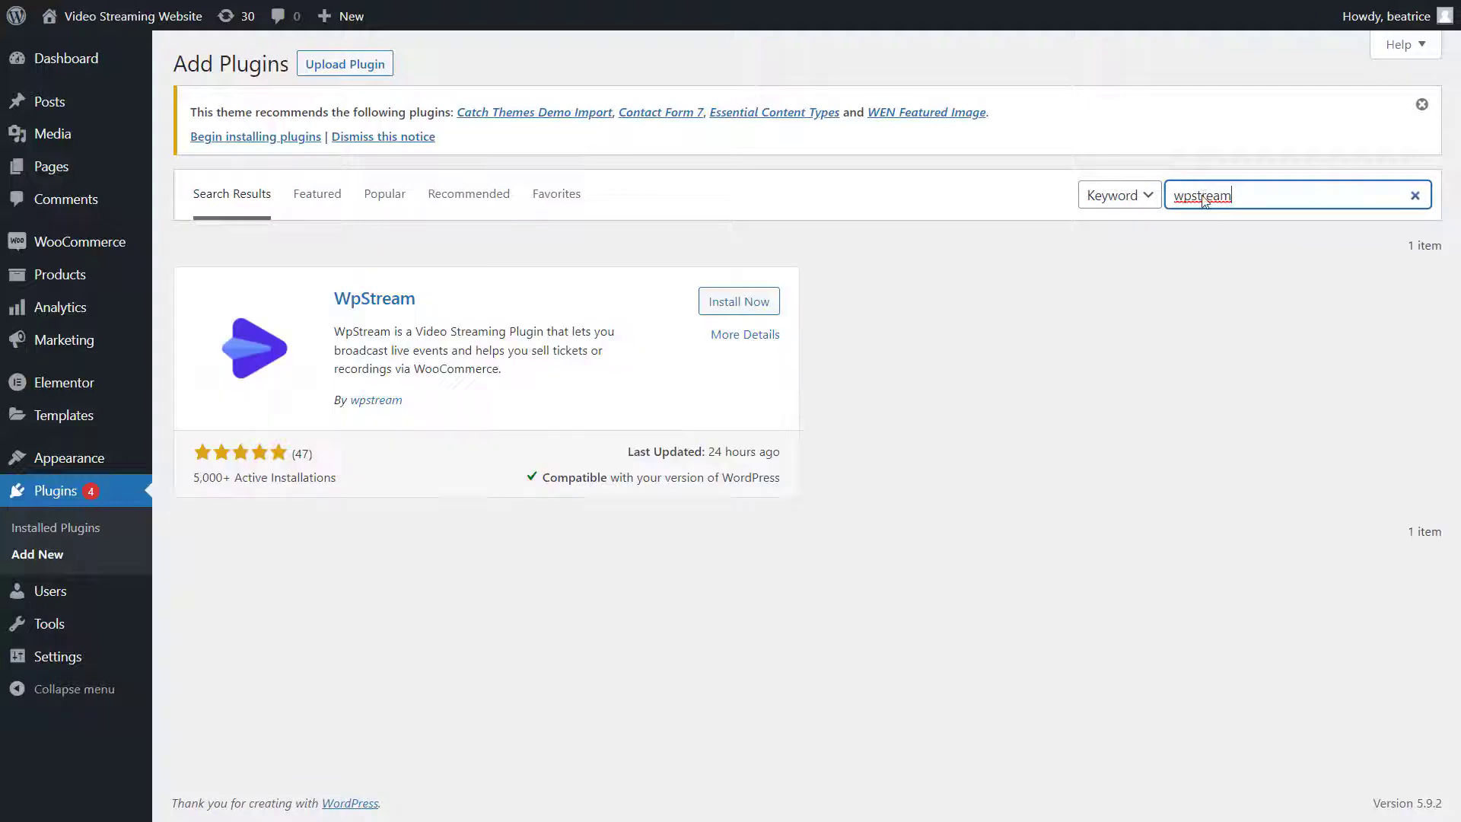
{"action": "left_click", "coordinate": [752, 304]}
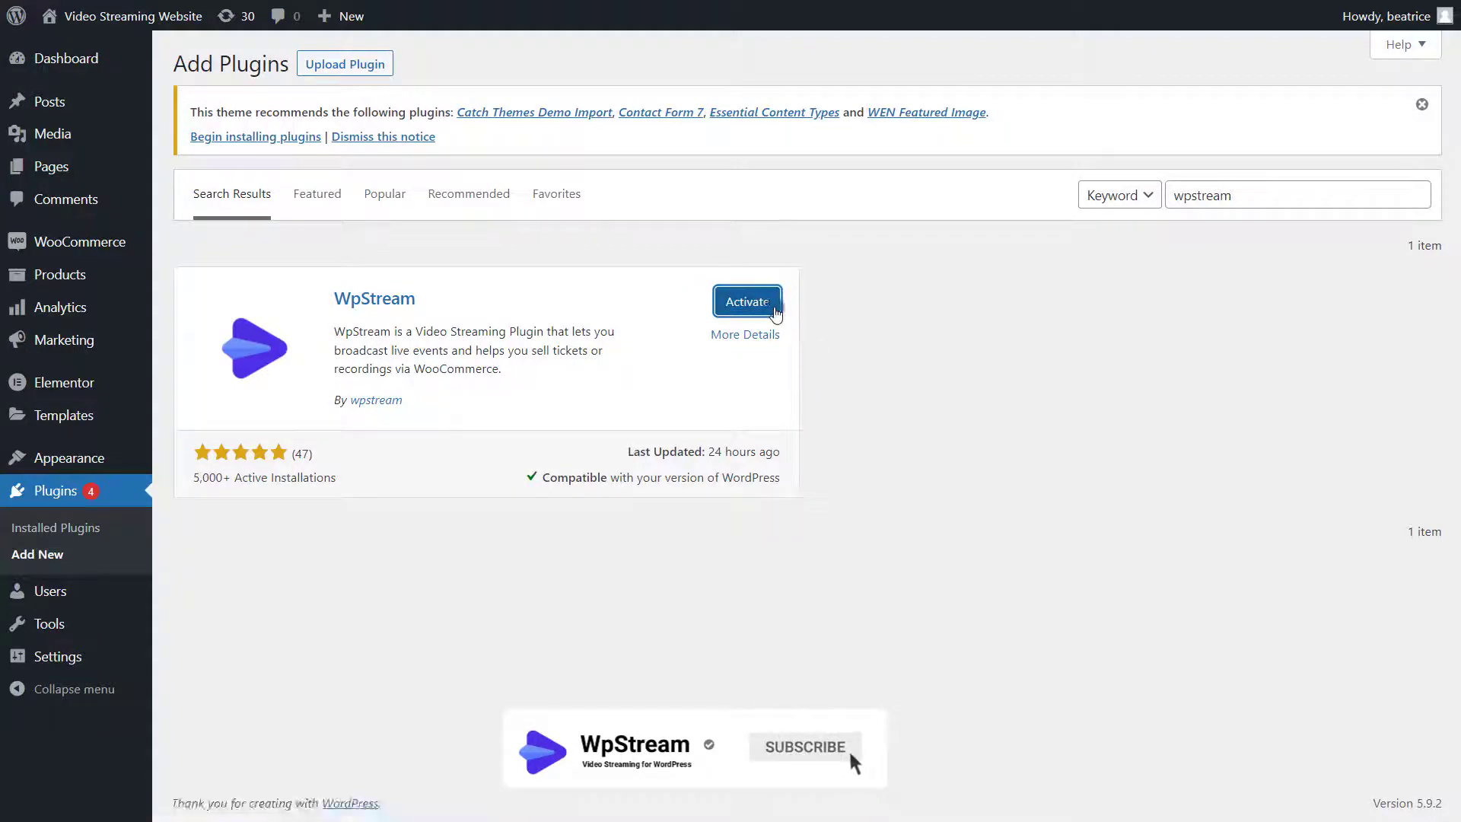
{"action": "left_click", "coordinate": [776, 311]}
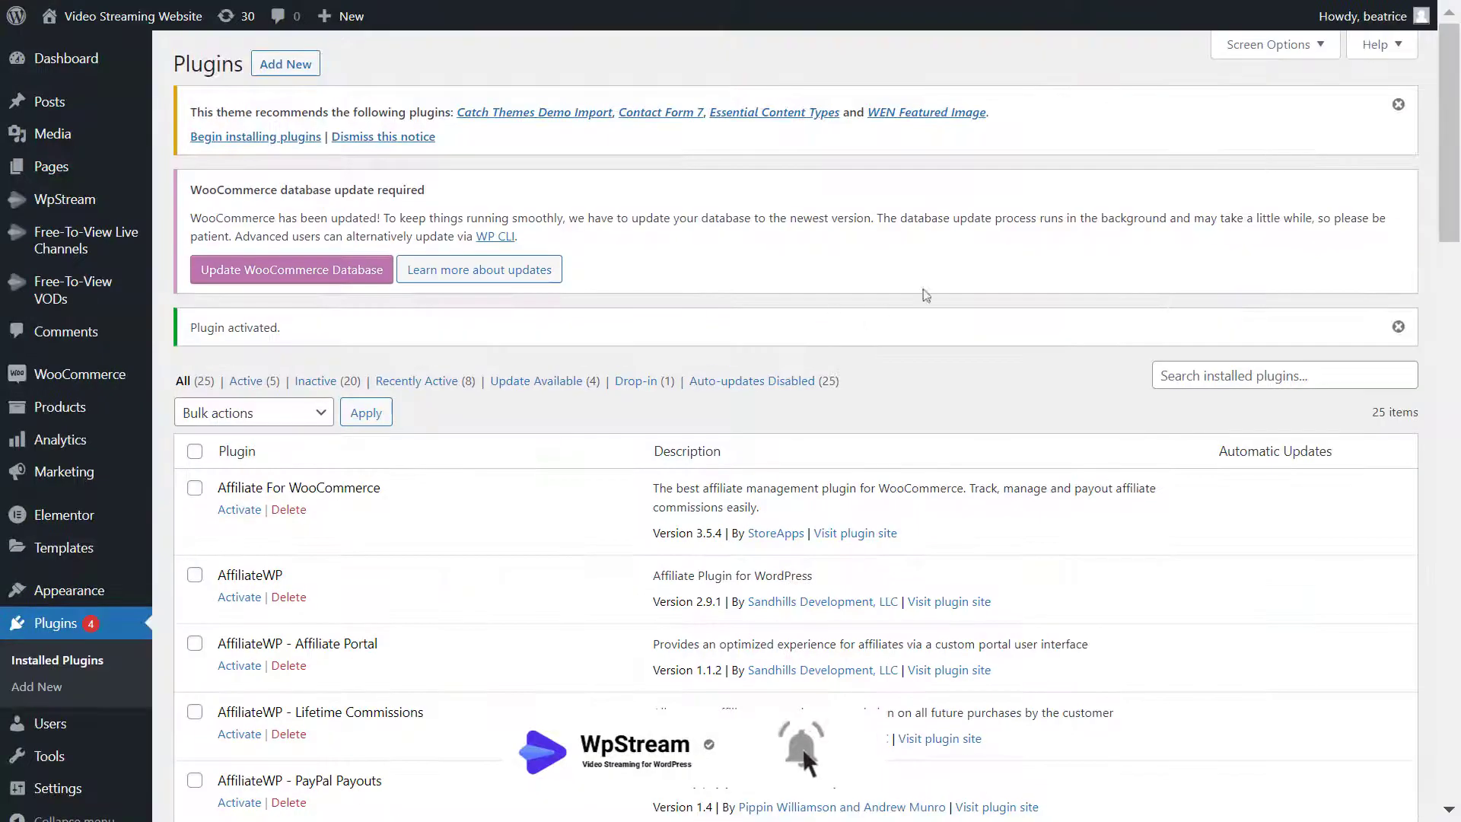
{"action": "left_click_drag", "start_coordinate": [1449, 191], "coordinate": [1459, 747]}
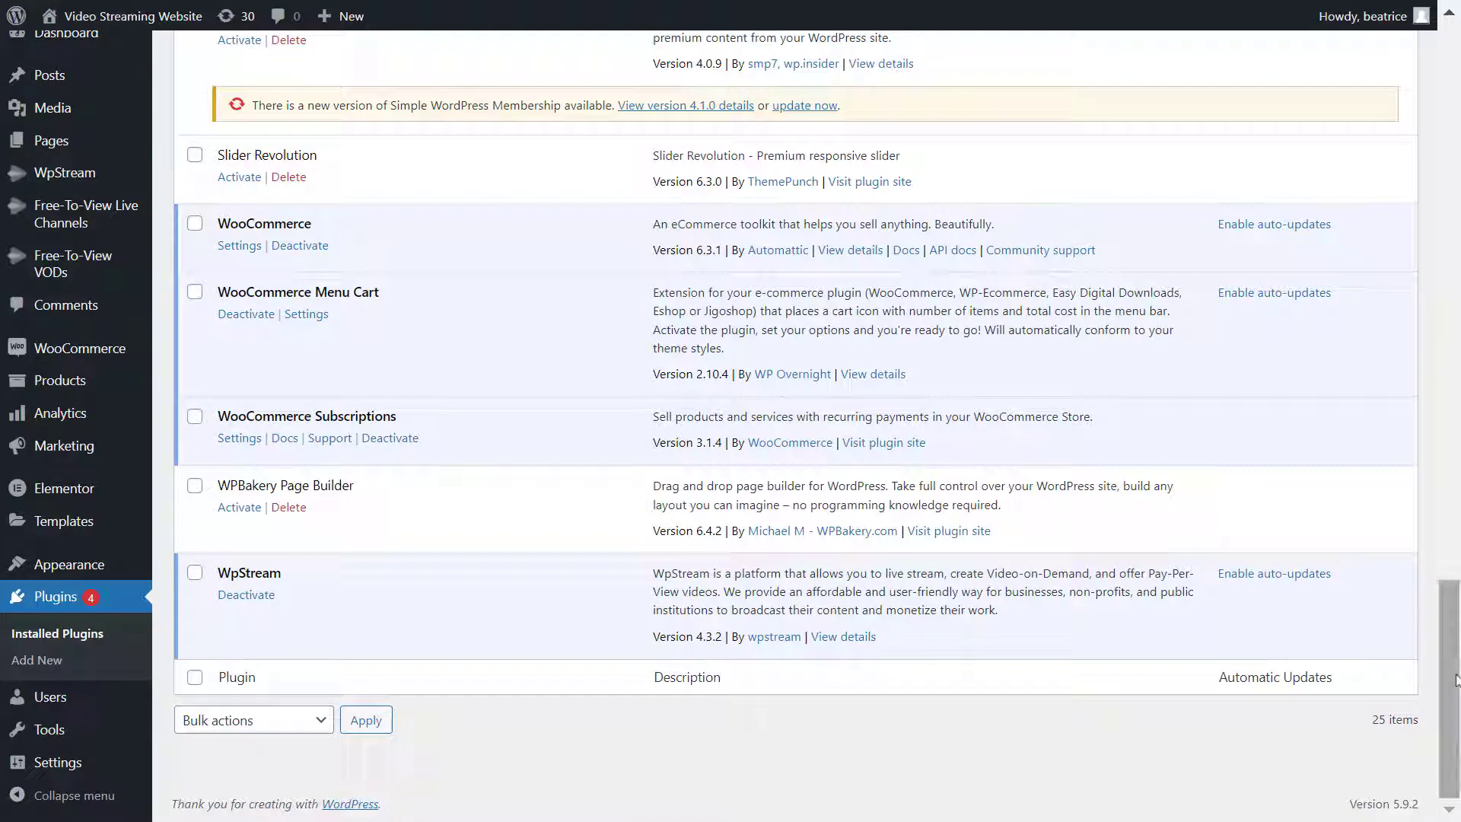
- Open WpStream > Credentials from the admin sidebar's WpStream submenu
{"action": "scroll", "coordinate": [517, 355], "scroll_direction": "up", "scroll_amount": 20}
{"action": "mouse_move", "coordinate": [93, 220]}
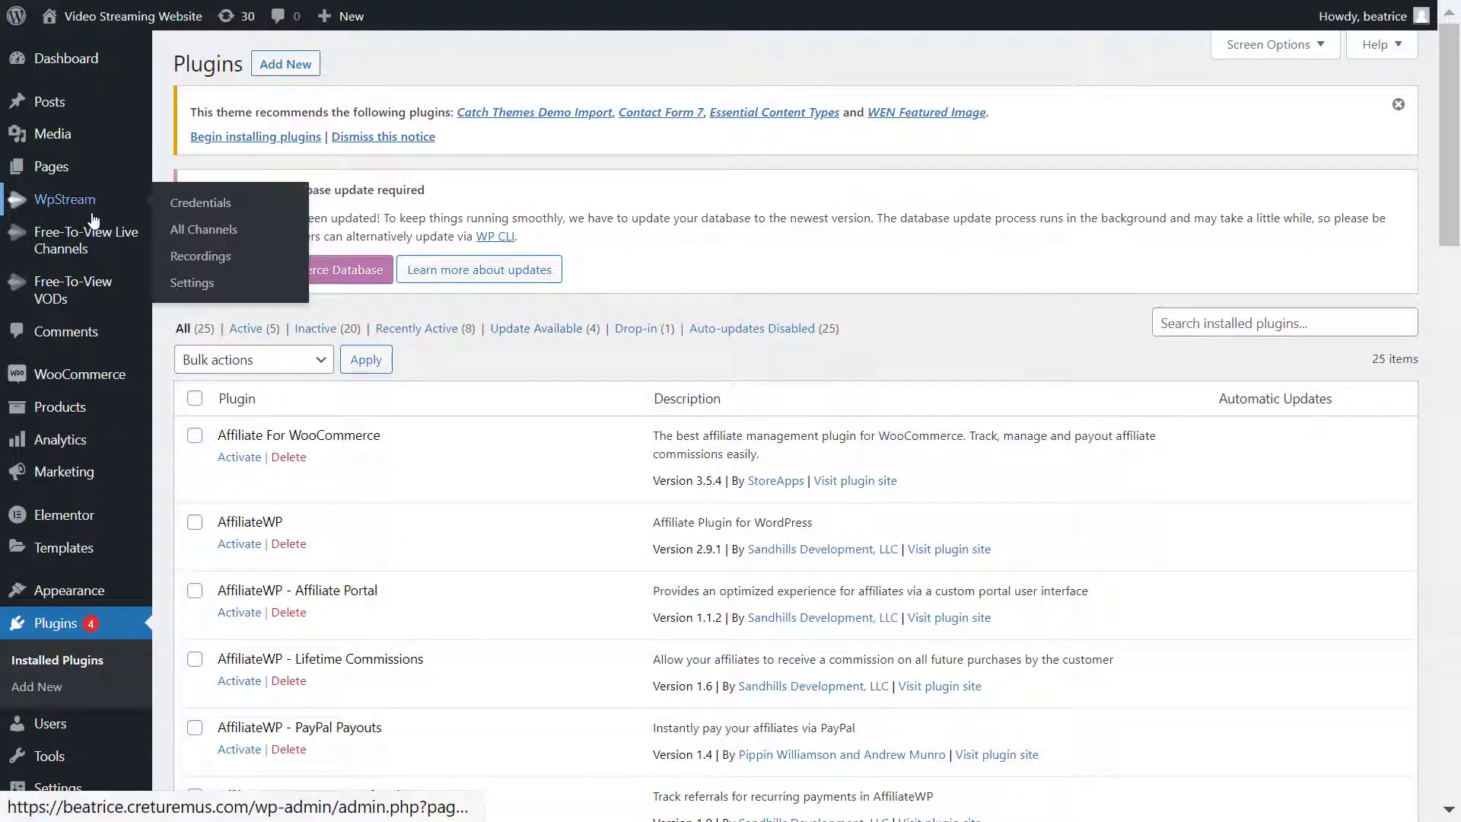
{"action": "left_click", "coordinate": [274, 207]}
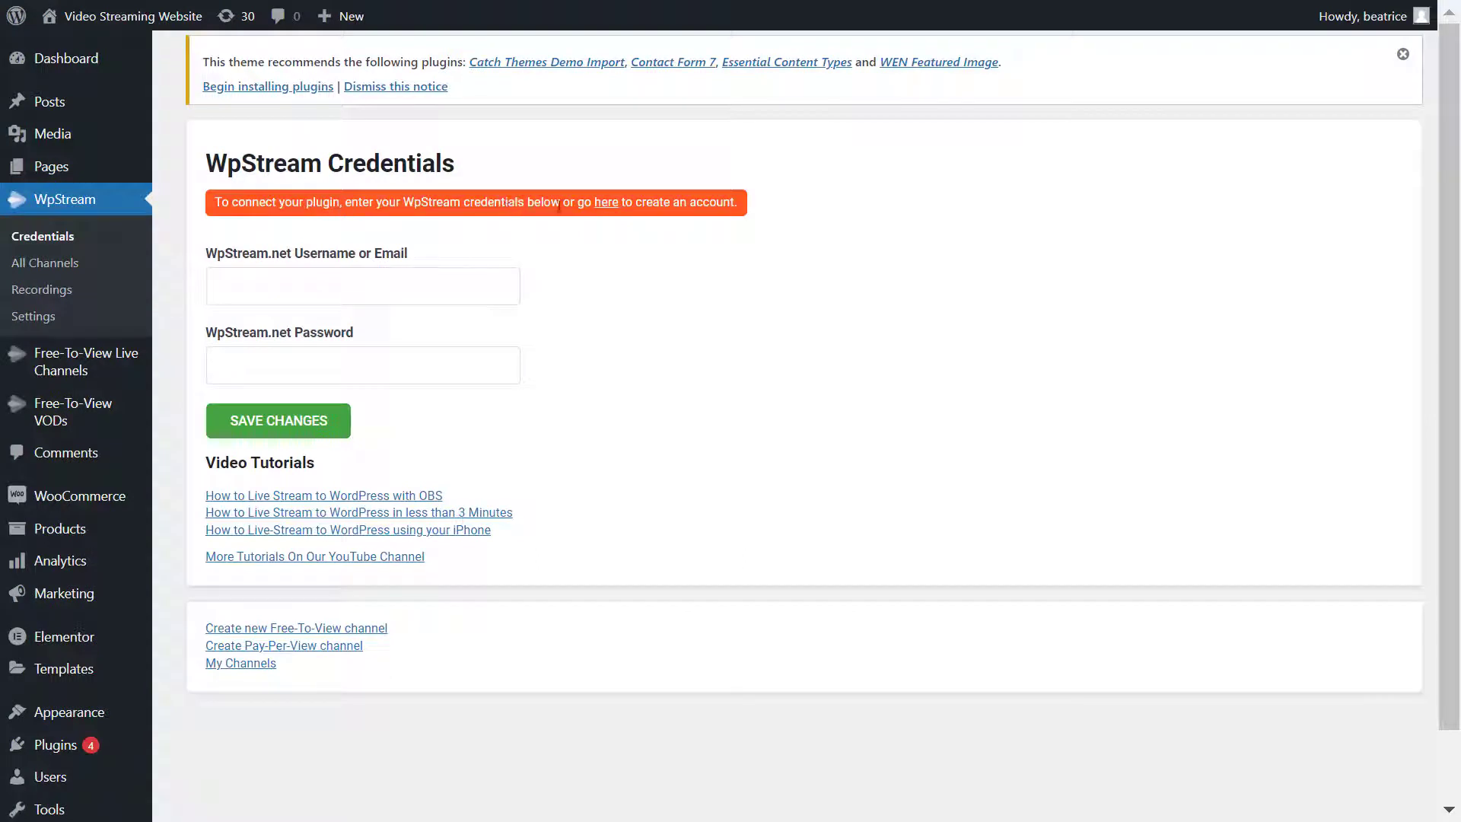
- Follow the 'here' link to the WpStream website and scroll through its page
{"action": "left_click", "coordinate": [605, 207]}
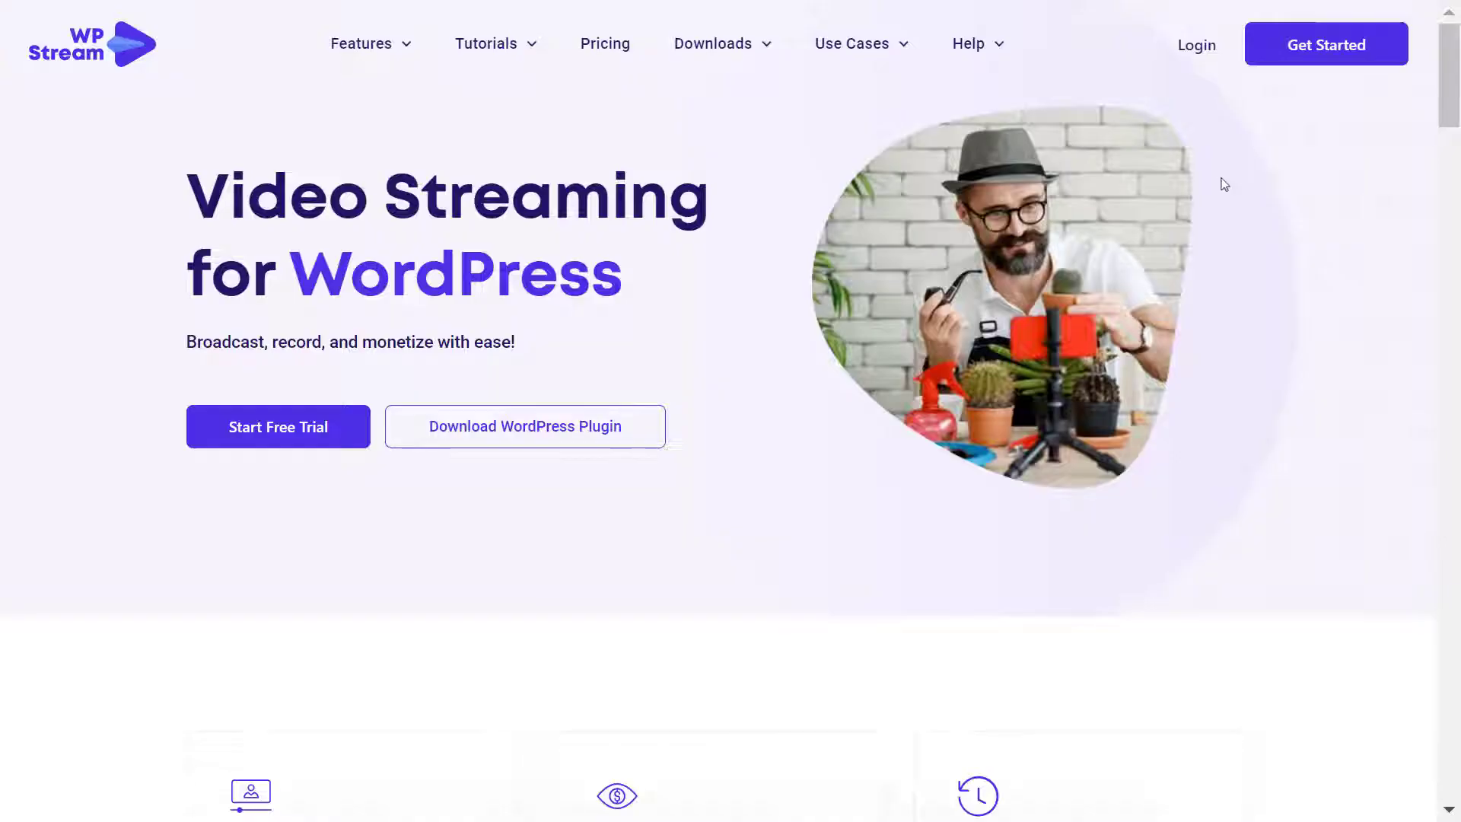
{"action": "scroll", "coordinate": [1225, 190], "scroll_direction": "down", "scroll_amount": 5}
{"action": "scroll", "coordinate": [1233, 203], "scroll_direction": "down", "scroll_amount": 10}
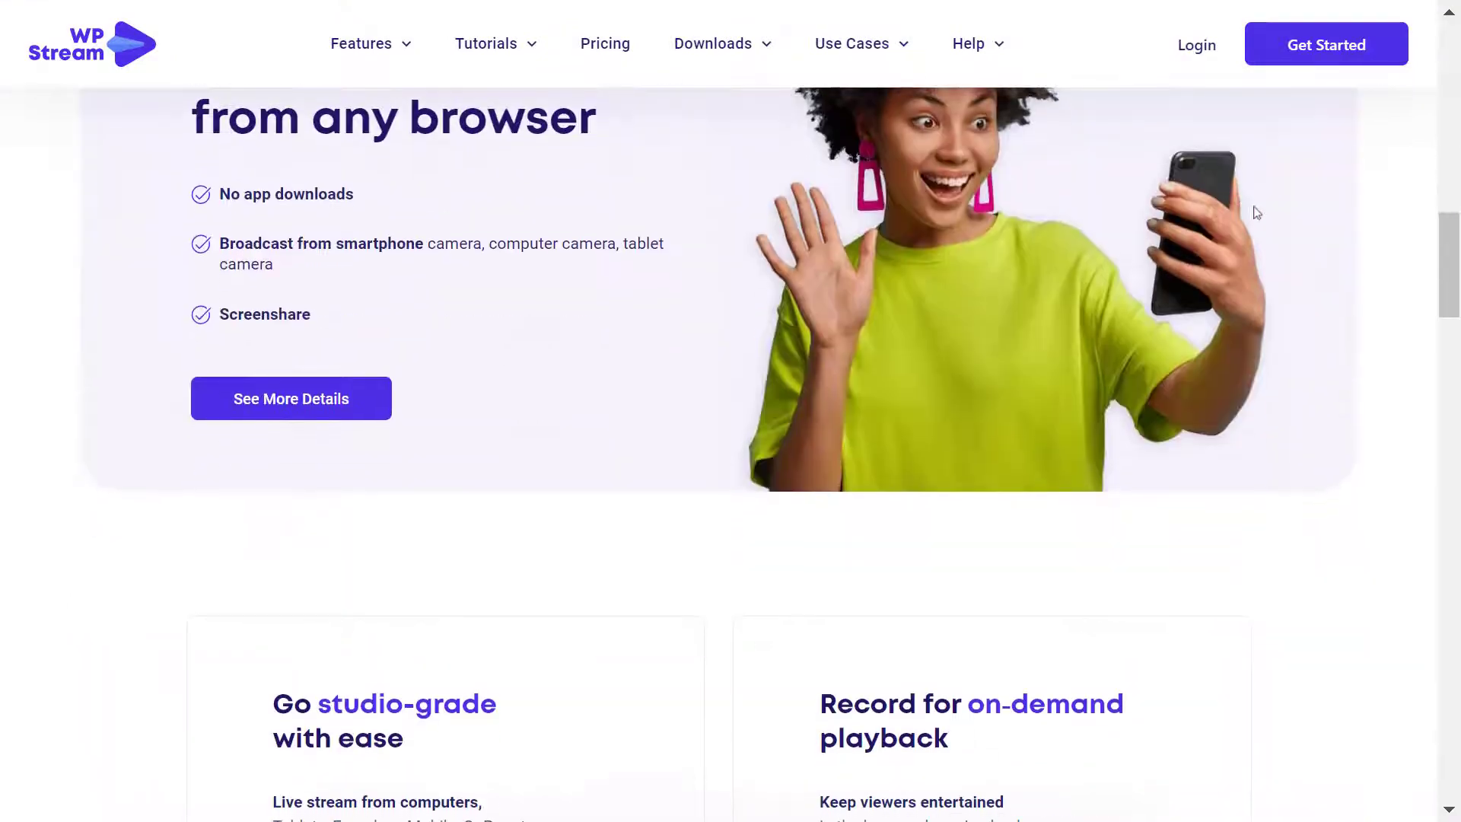
{"action": "scroll", "coordinate": [1427, 276], "scroll_direction": "down", "scroll_amount": 8}
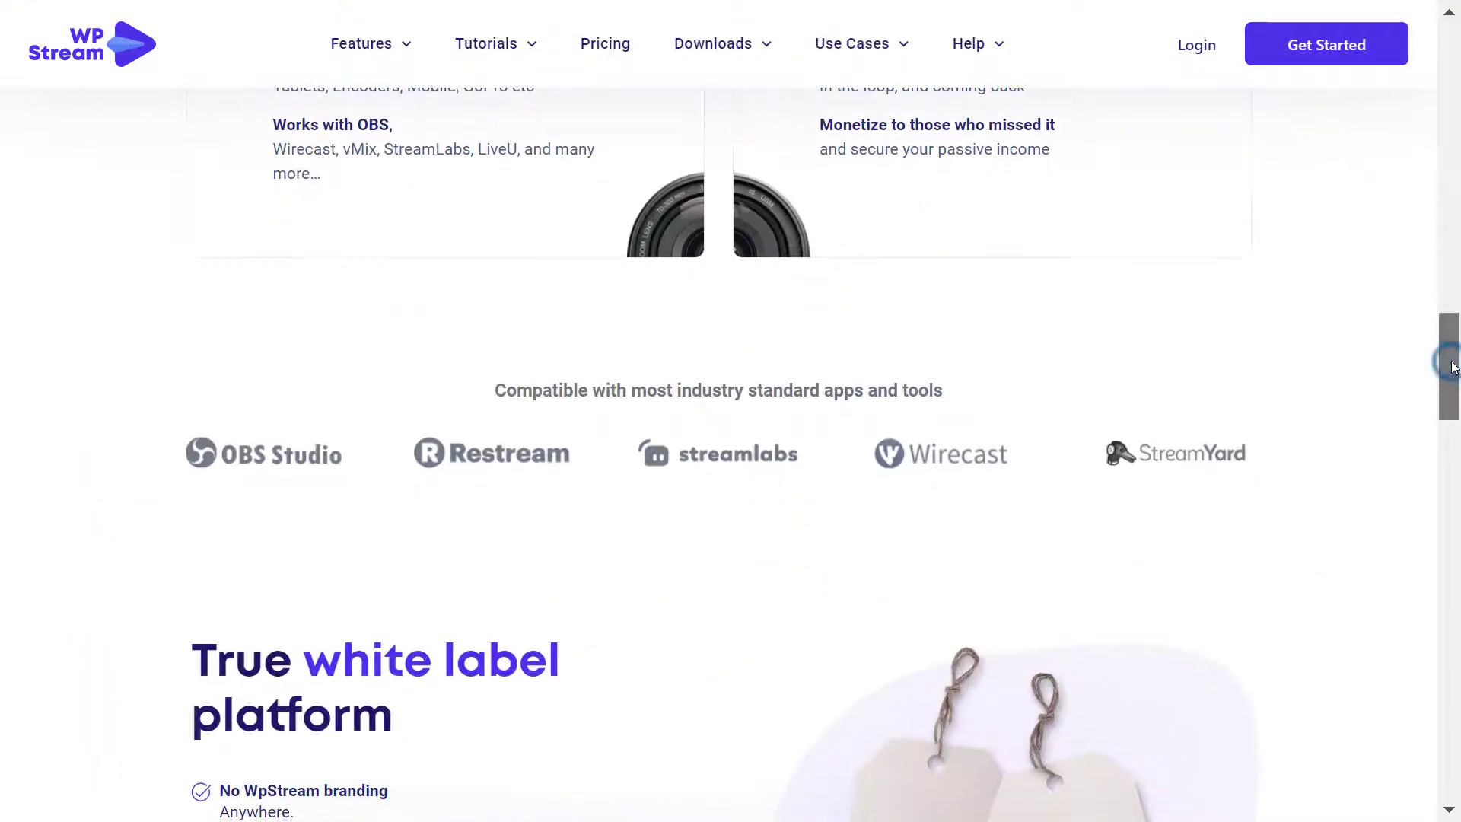
{"action": "left_click_drag", "start_coordinate": [1452, 367], "coordinate": [1452, 76]}
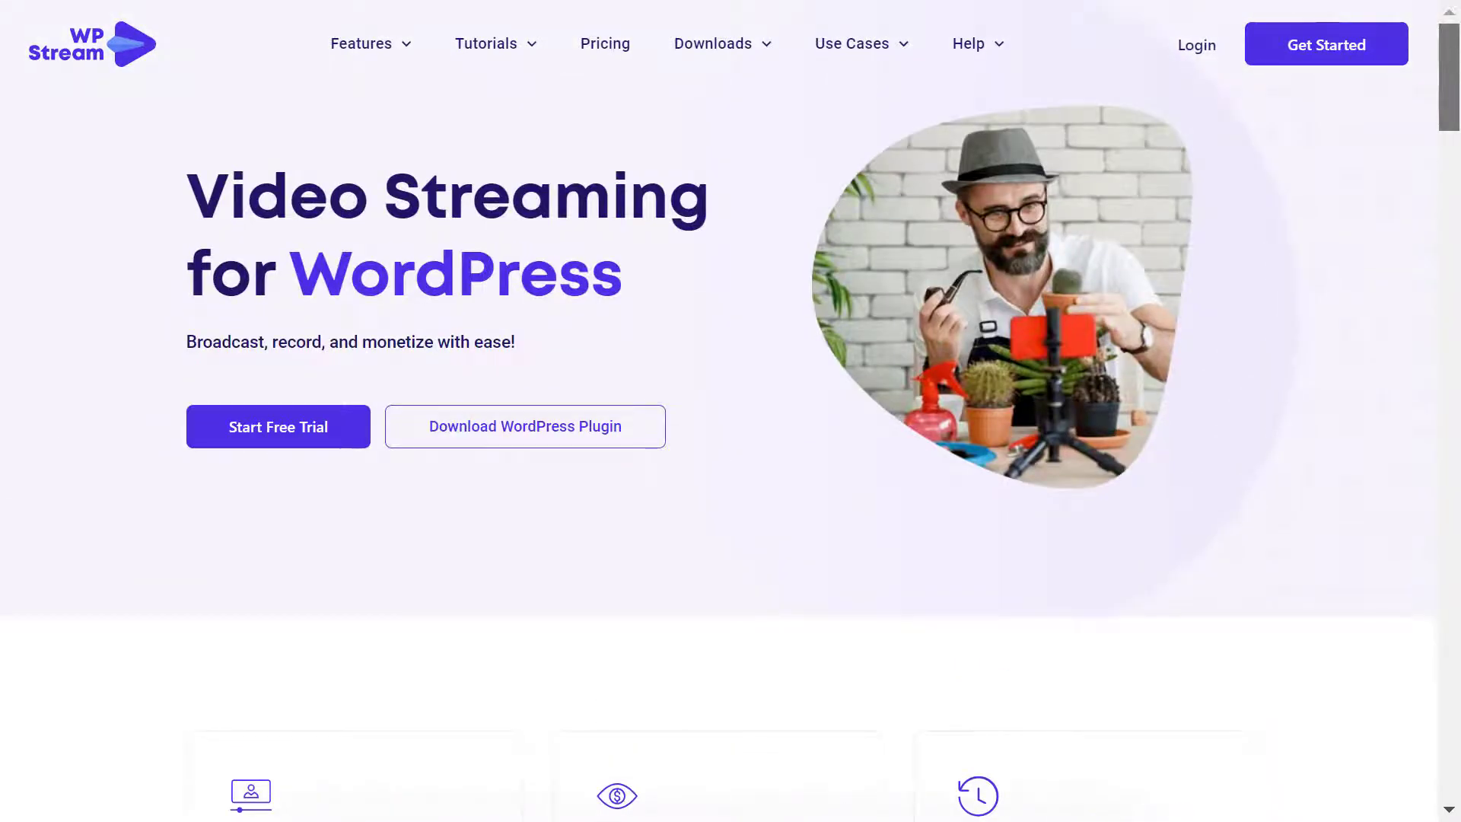
- Register a free trial with the account e-mail and the password entered twice
{"action": "left_click", "coordinate": [1382, 56]}
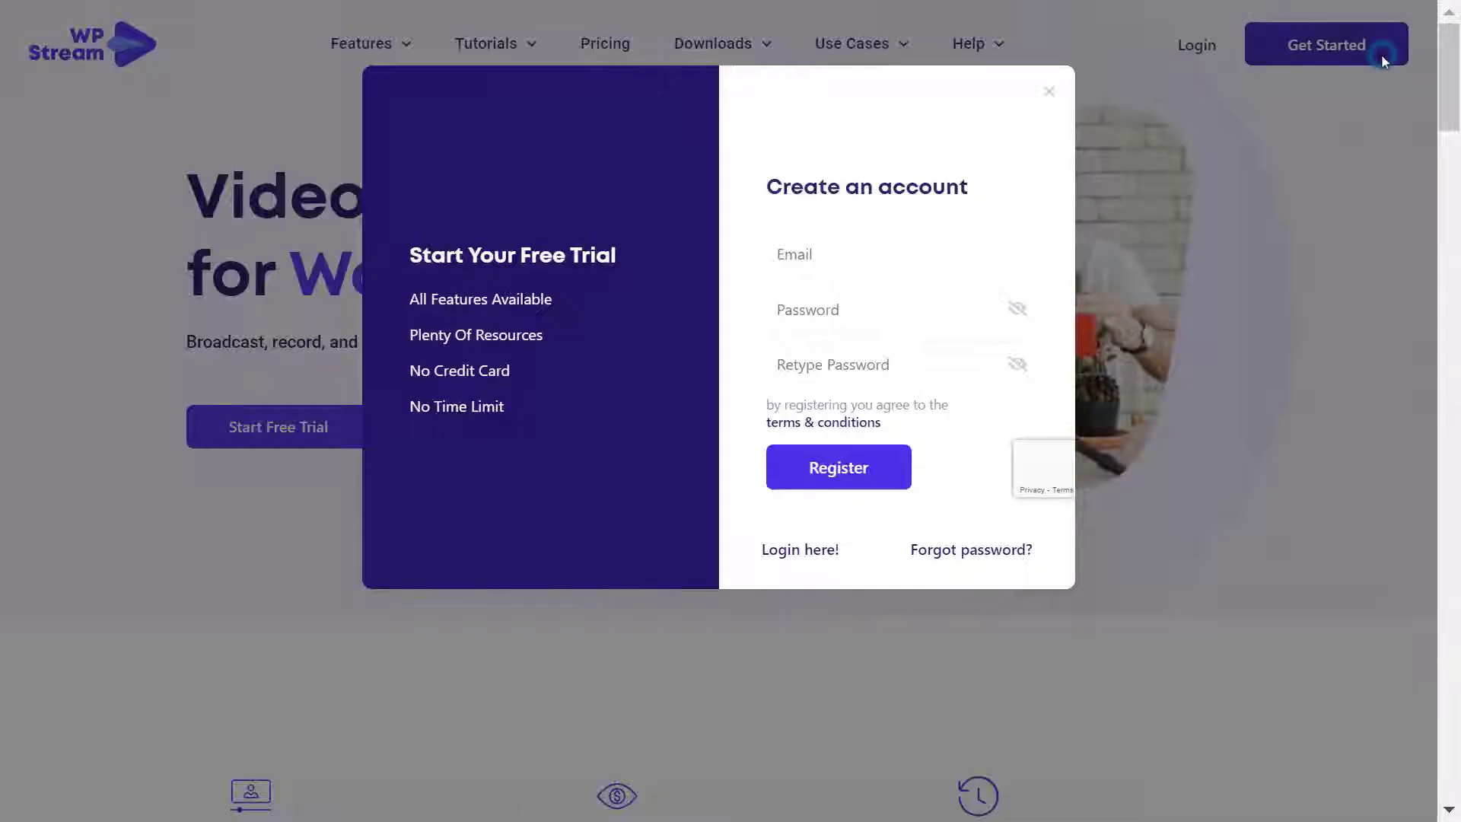
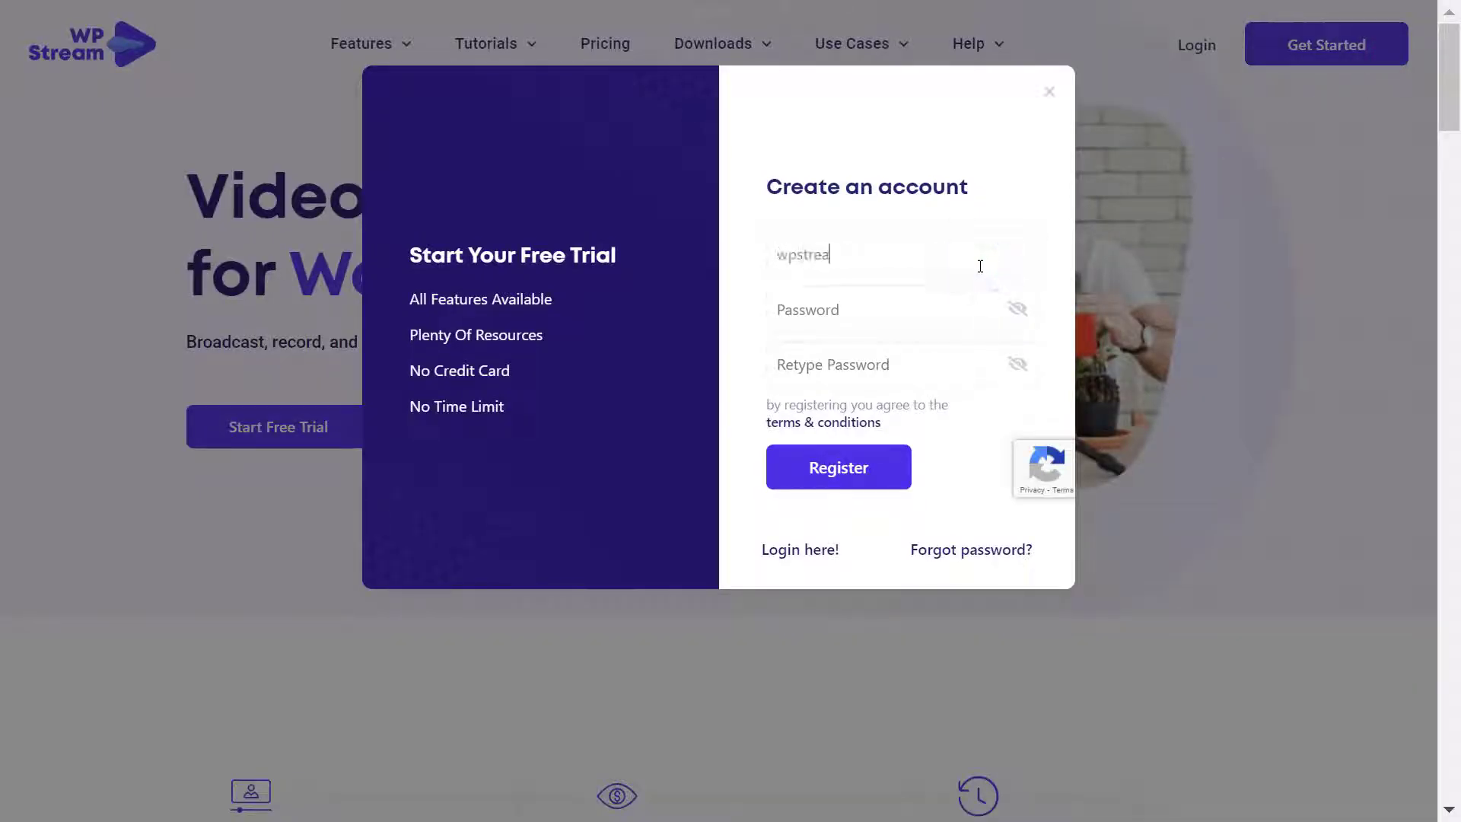
{"action": "key", "text": "ctrl+a"}
{"action": "key", "text": "ctrl+c"}
{"action": "left_click", "coordinate": [916, 315]}
{"action": "key", "text": "ctrl+v"}
{"action": "key", "text": "Tab"}
{"action": "key", "text": "ctrl+v"}
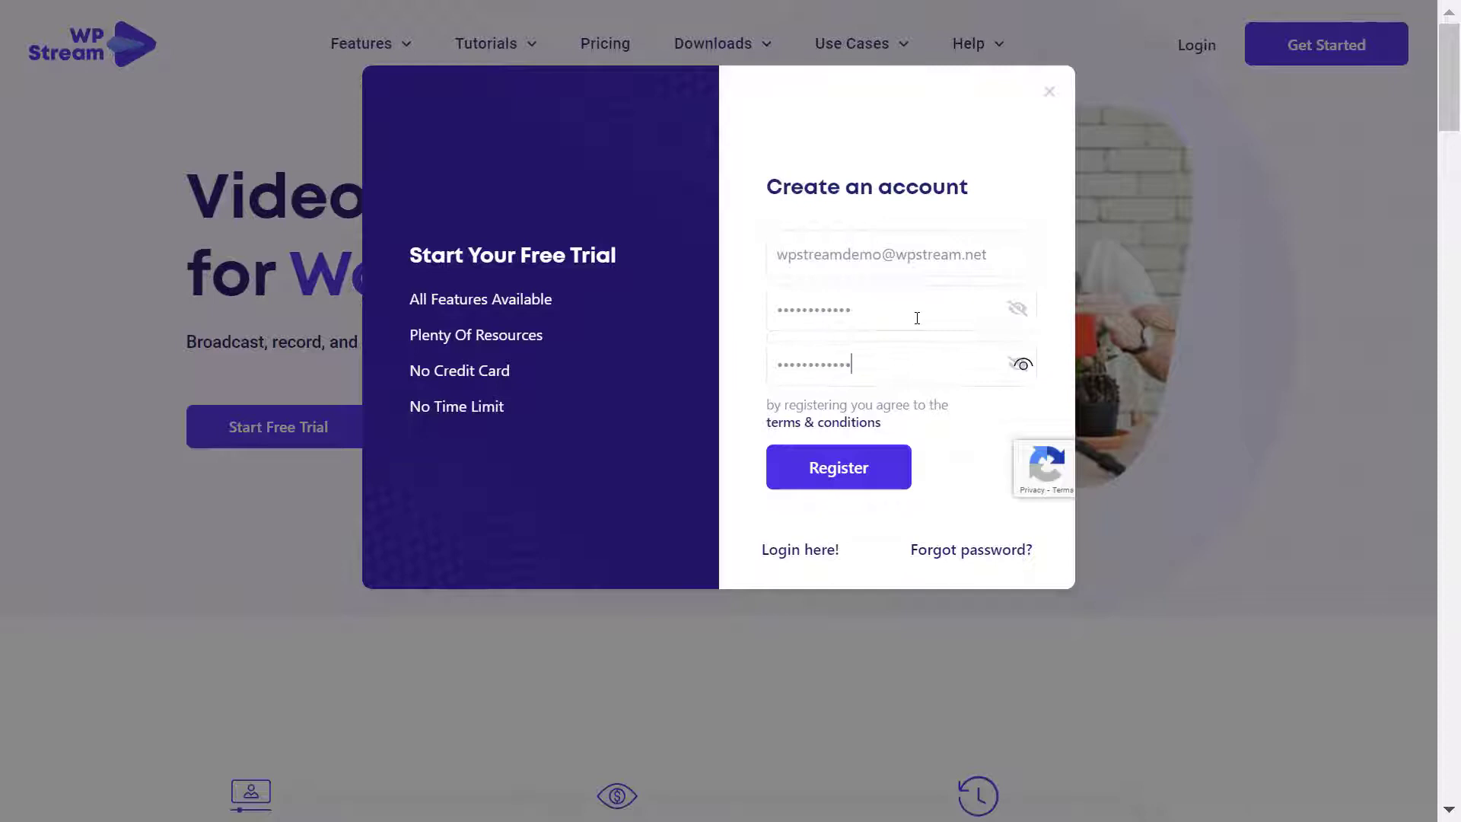
{"action": "left_click", "coordinate": [889, 468]}
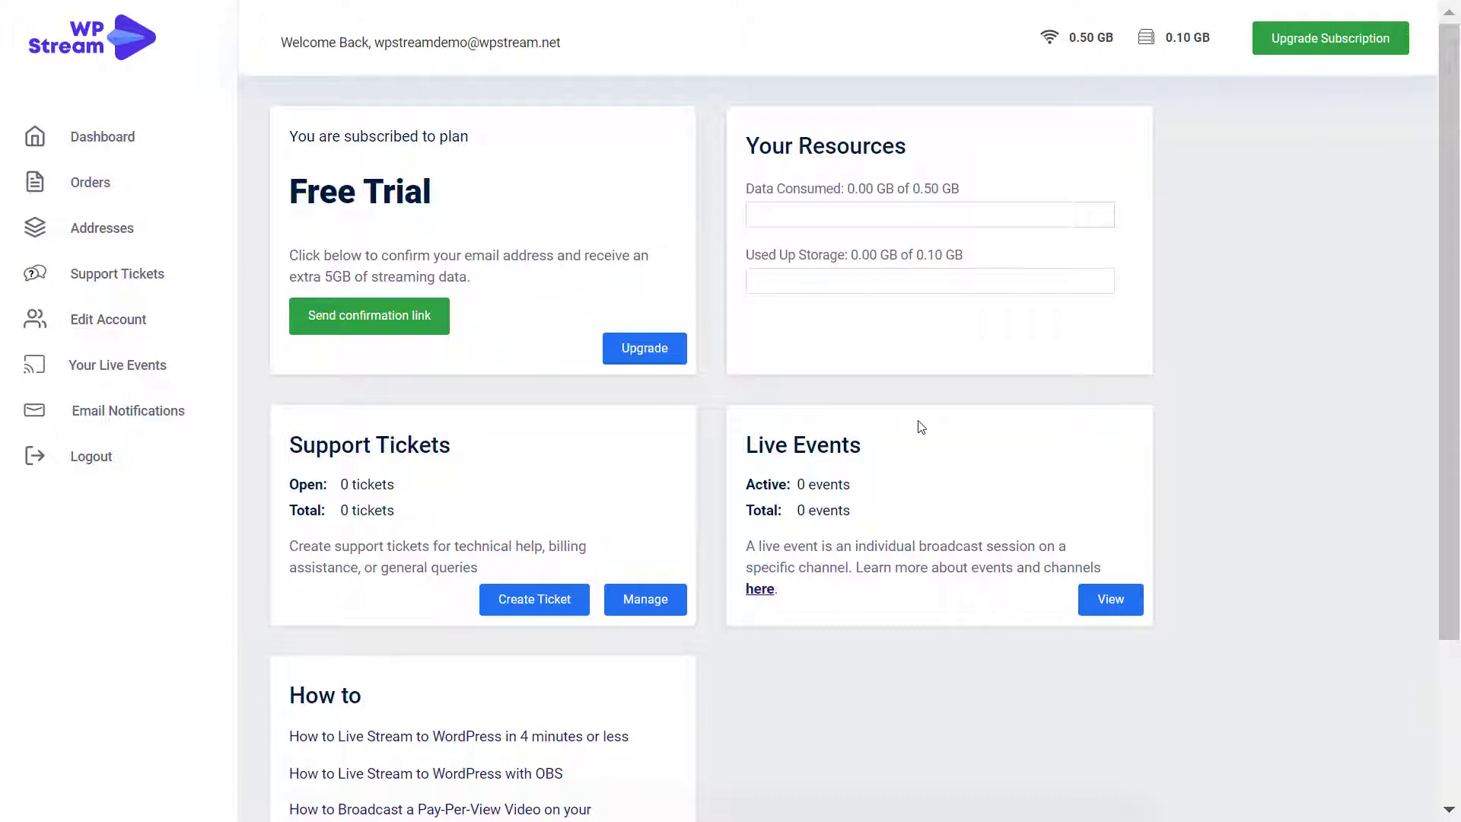
- Save the WpStream account e-mail and password on the Credentials page, returning to Plugins
{"action": "left_click", "coordinate": [483, 287]}
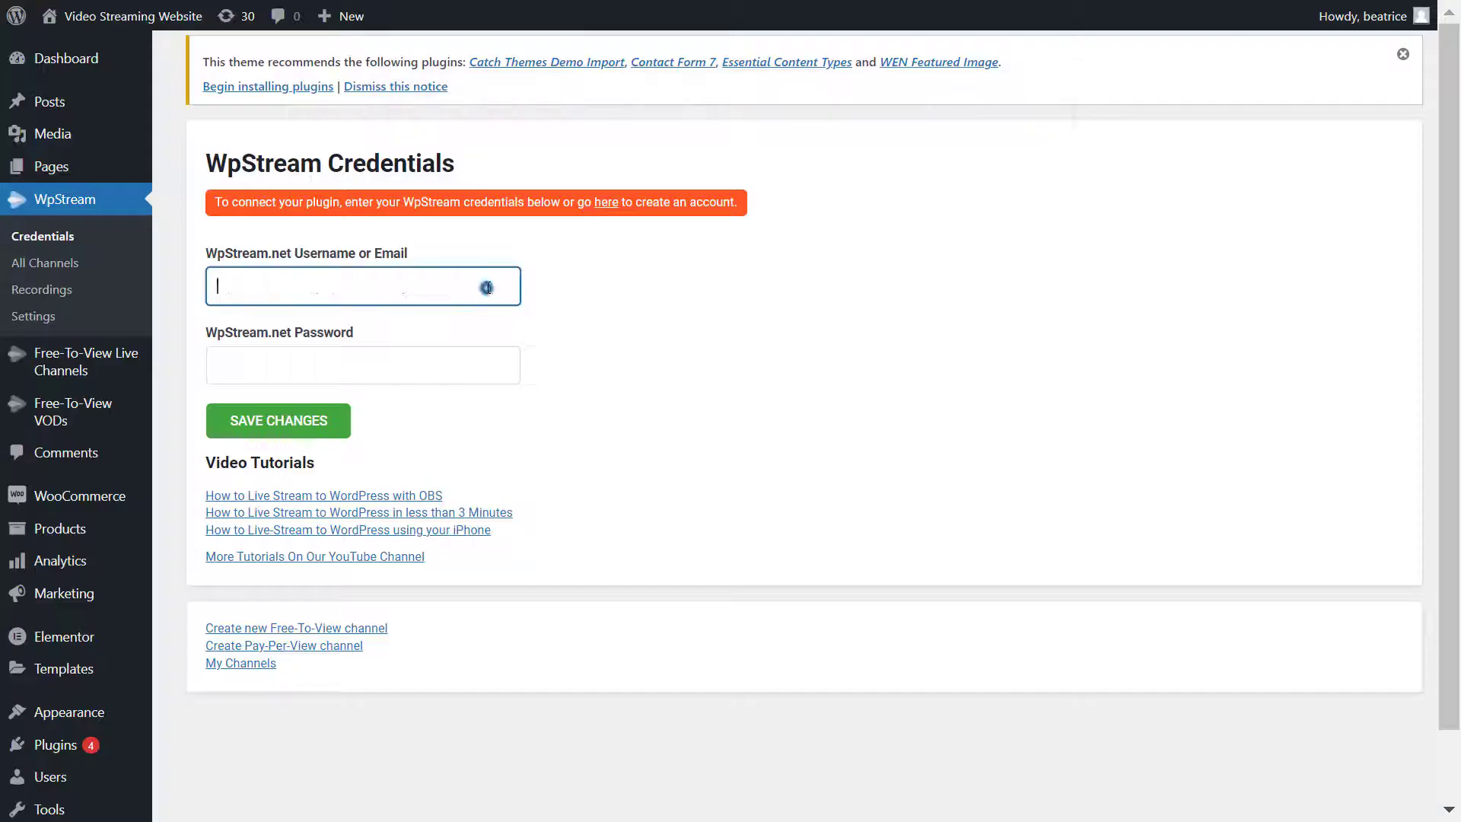
{"action": "key", "text": "ctrl+v"}
{"action": "left_click", "coordinate": [456, 358]}
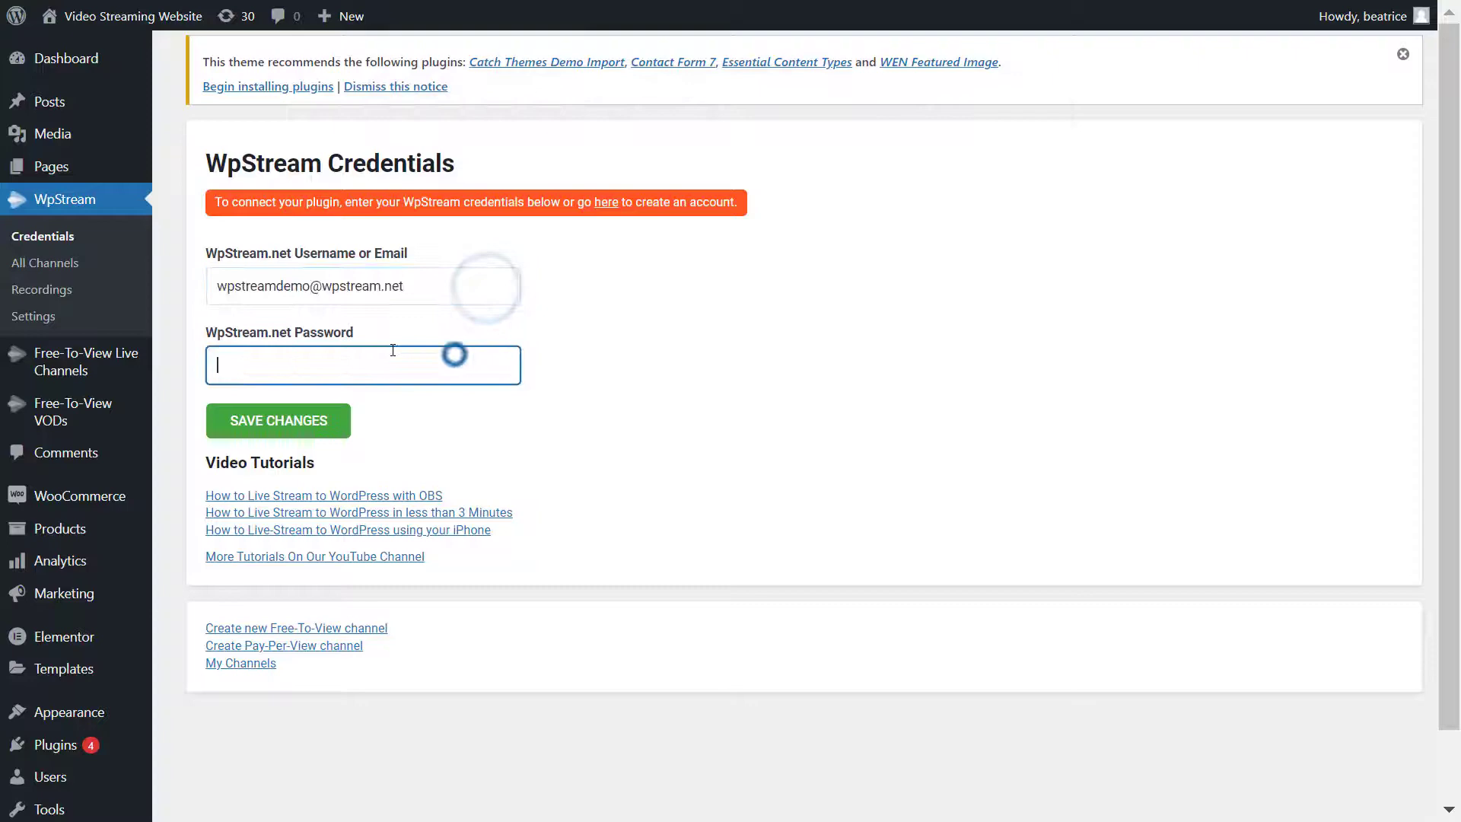
{"action": "key", "text": "ctrl+v"}
{"action": "type", "text": "•••••••••"}
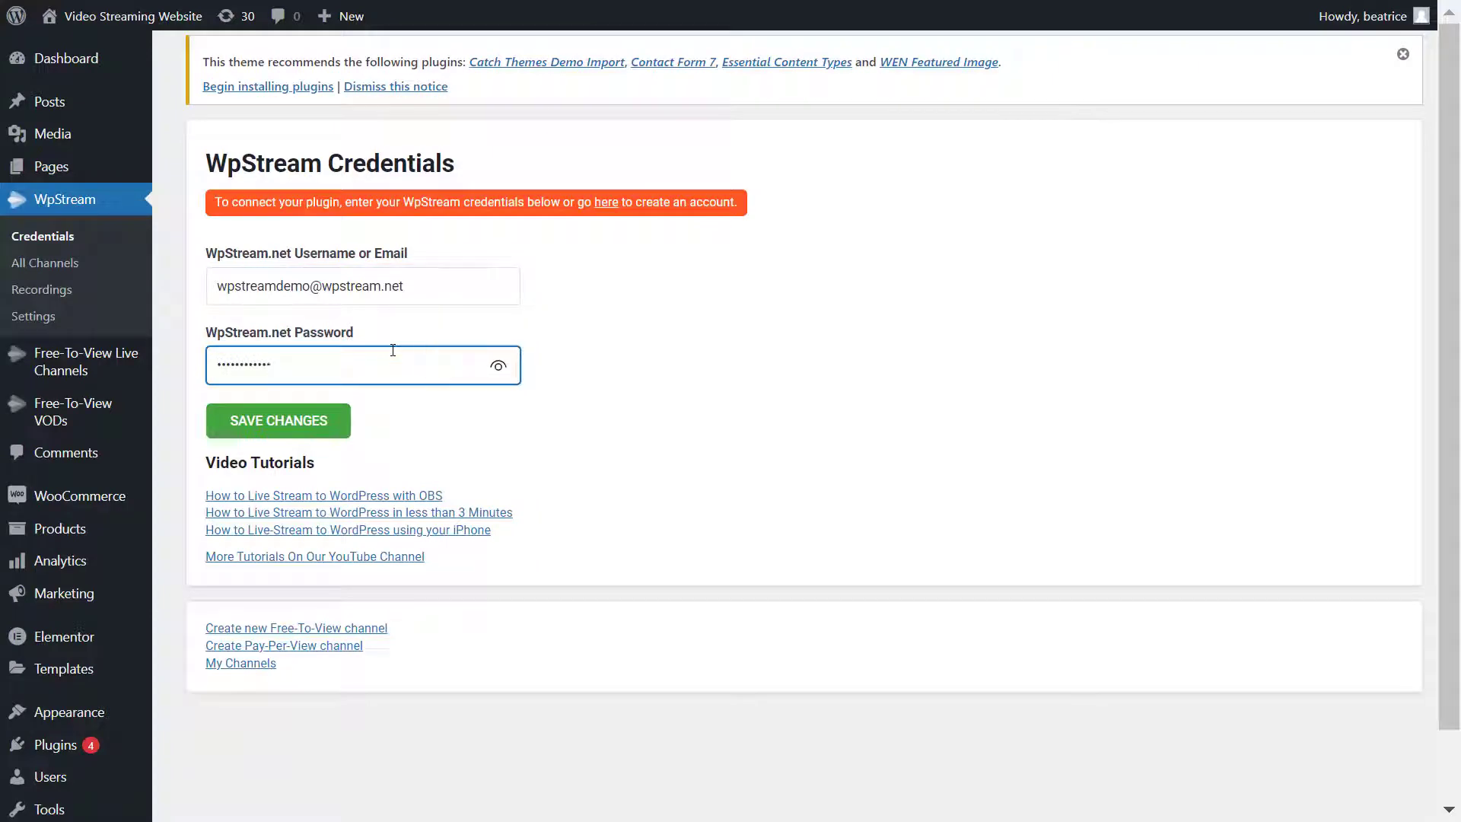
{"action": "left_click", "coordinate": [308, 424]}
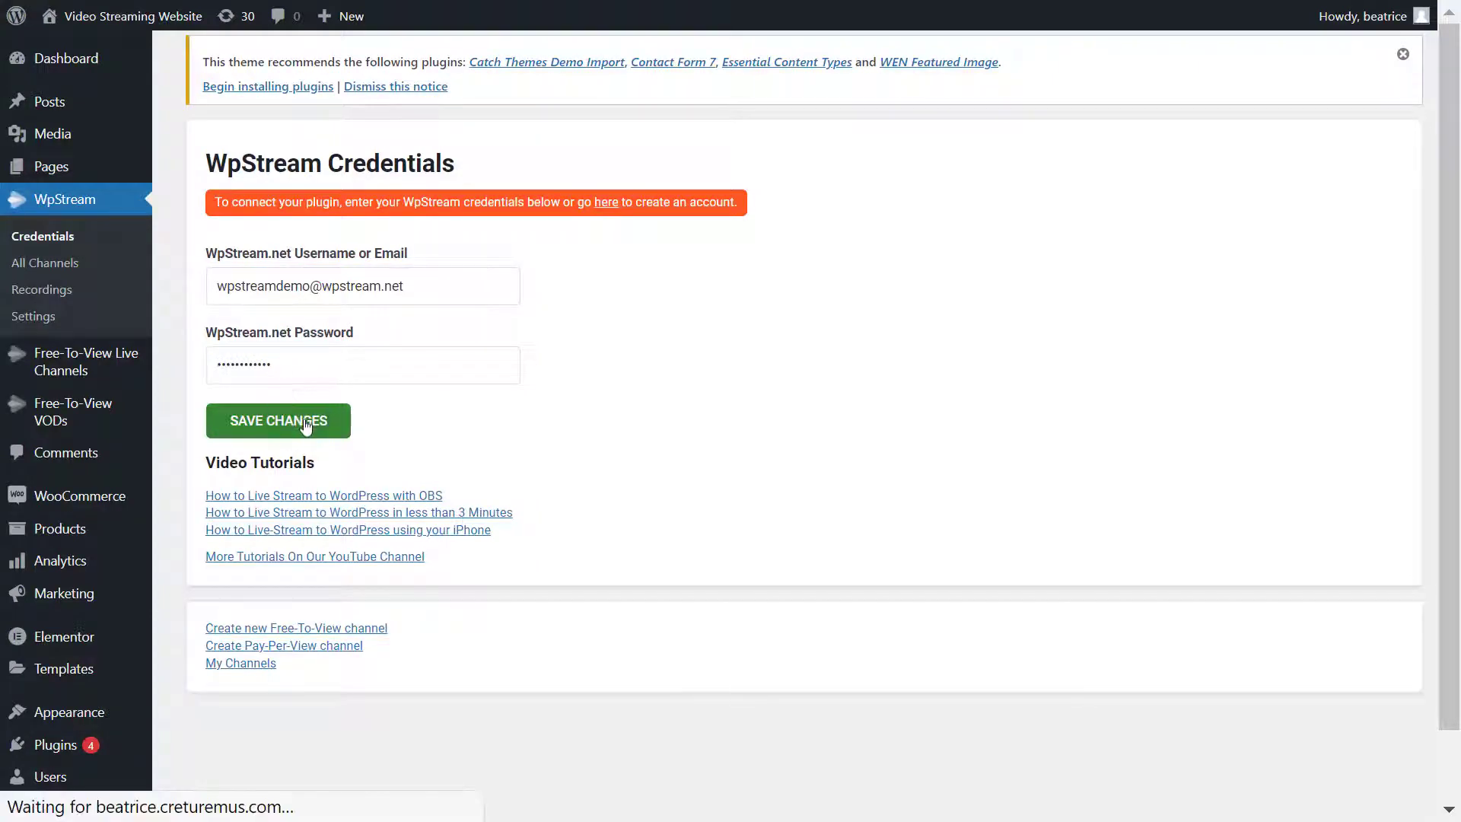
{"action": "left_click", "coordinate": [55, 745]}
{"action": "mouse_move", "coordinate": [107, 249]}
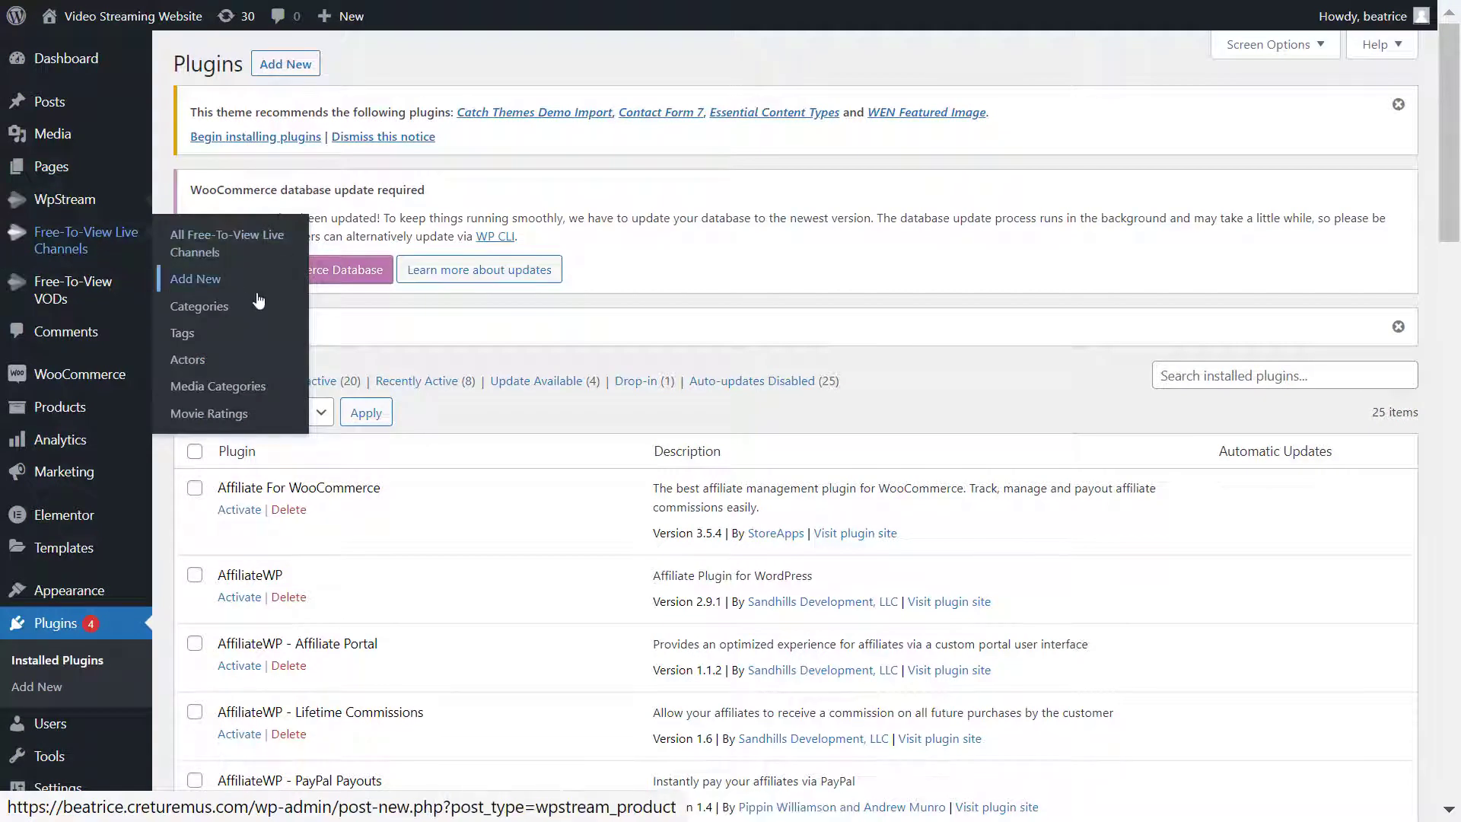
- Create a Free-To-View Live Channel titled 'Live Stream' described 'Come with me on my very busy day.'
{"action": "left_click", "coordinate": [227, 287]}
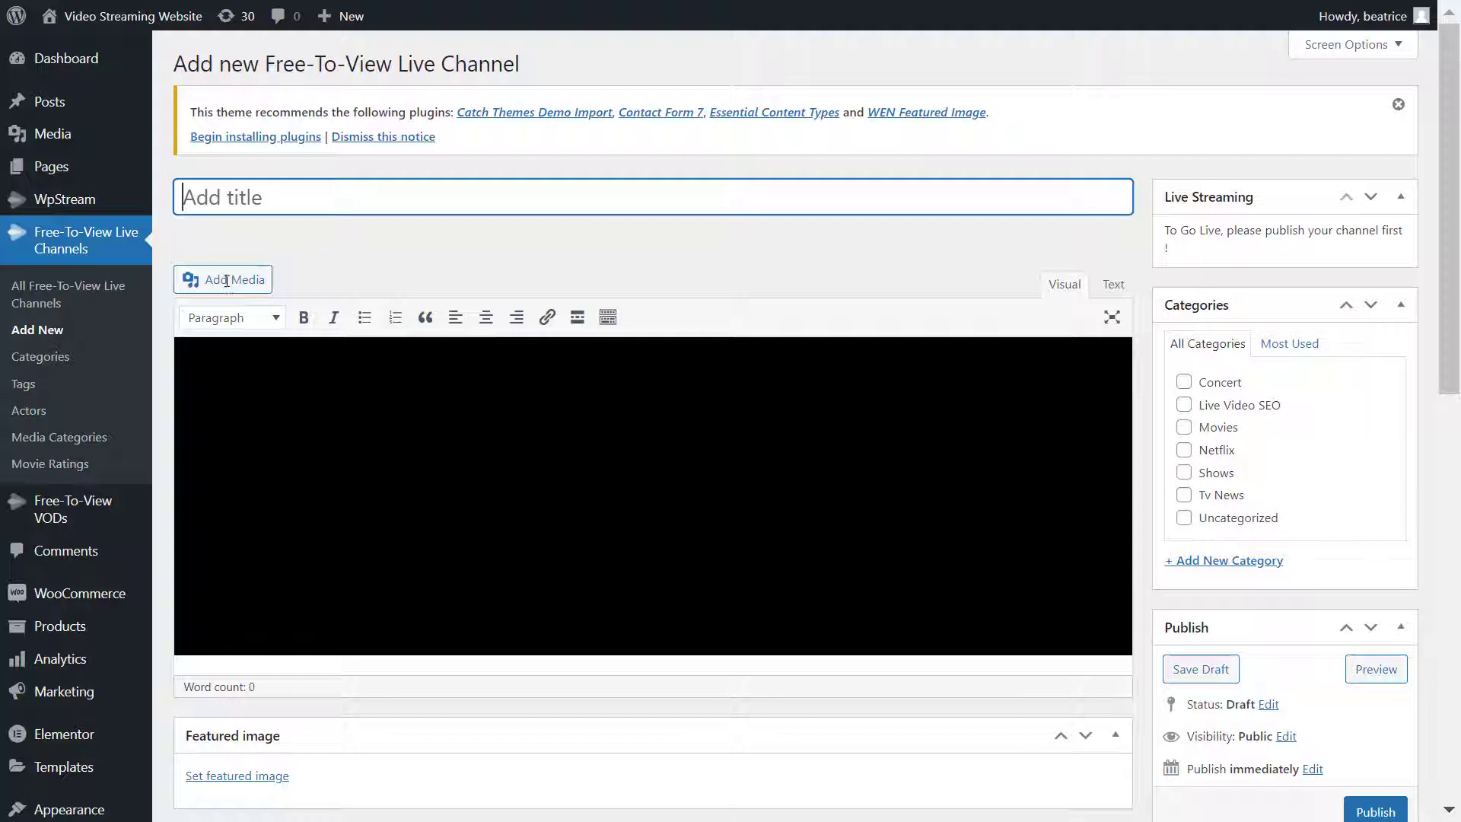
{"action": "type", "text": "V"}
{"action": "key", "text": "BackSpace"}
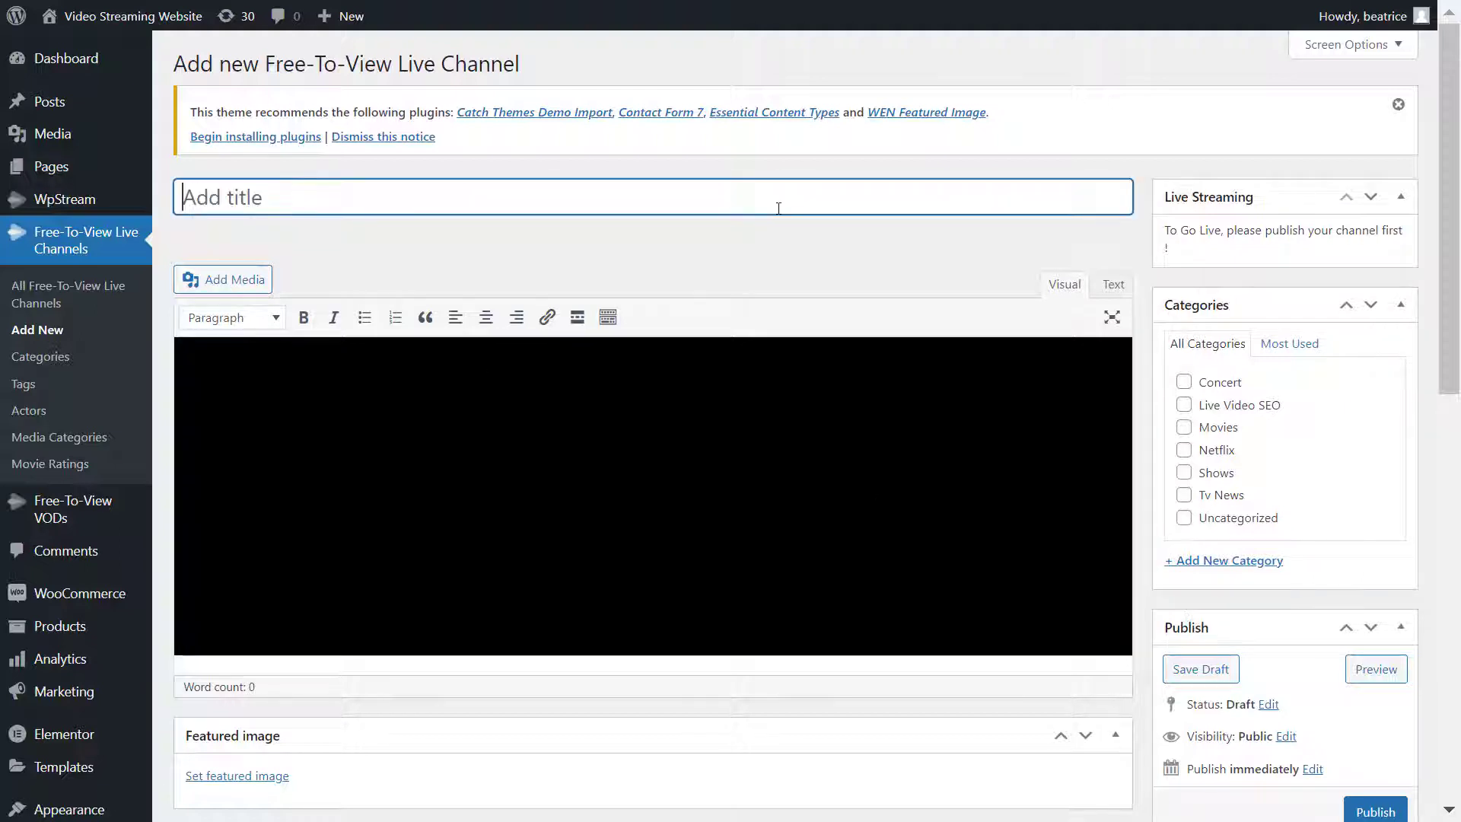
{"action": "type", "text": "Live Stream"}
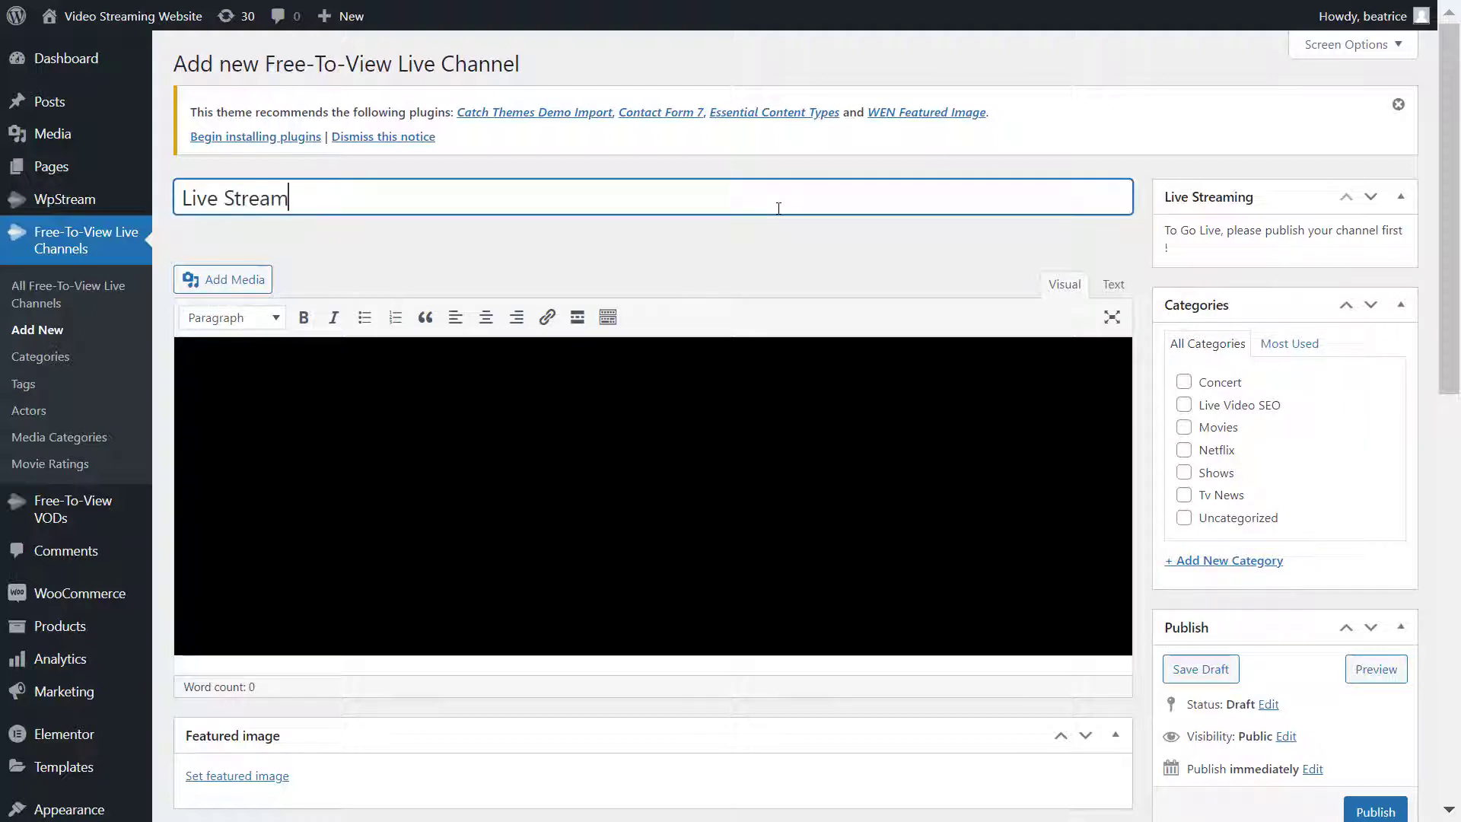
{"action": "left_click", "coordinate": [792, 496]}
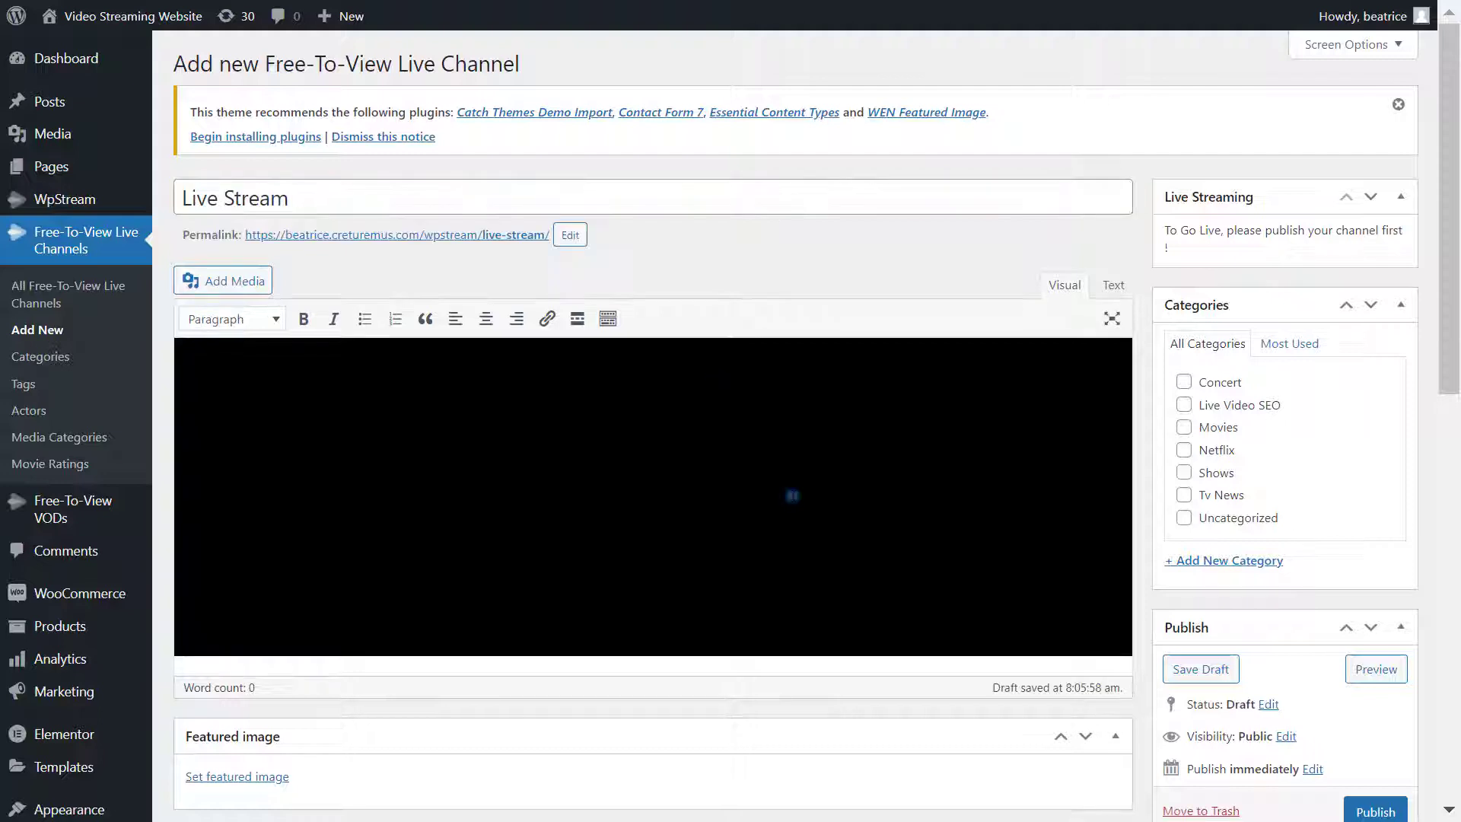
{"action": "type", "text": "Come with me on my"}
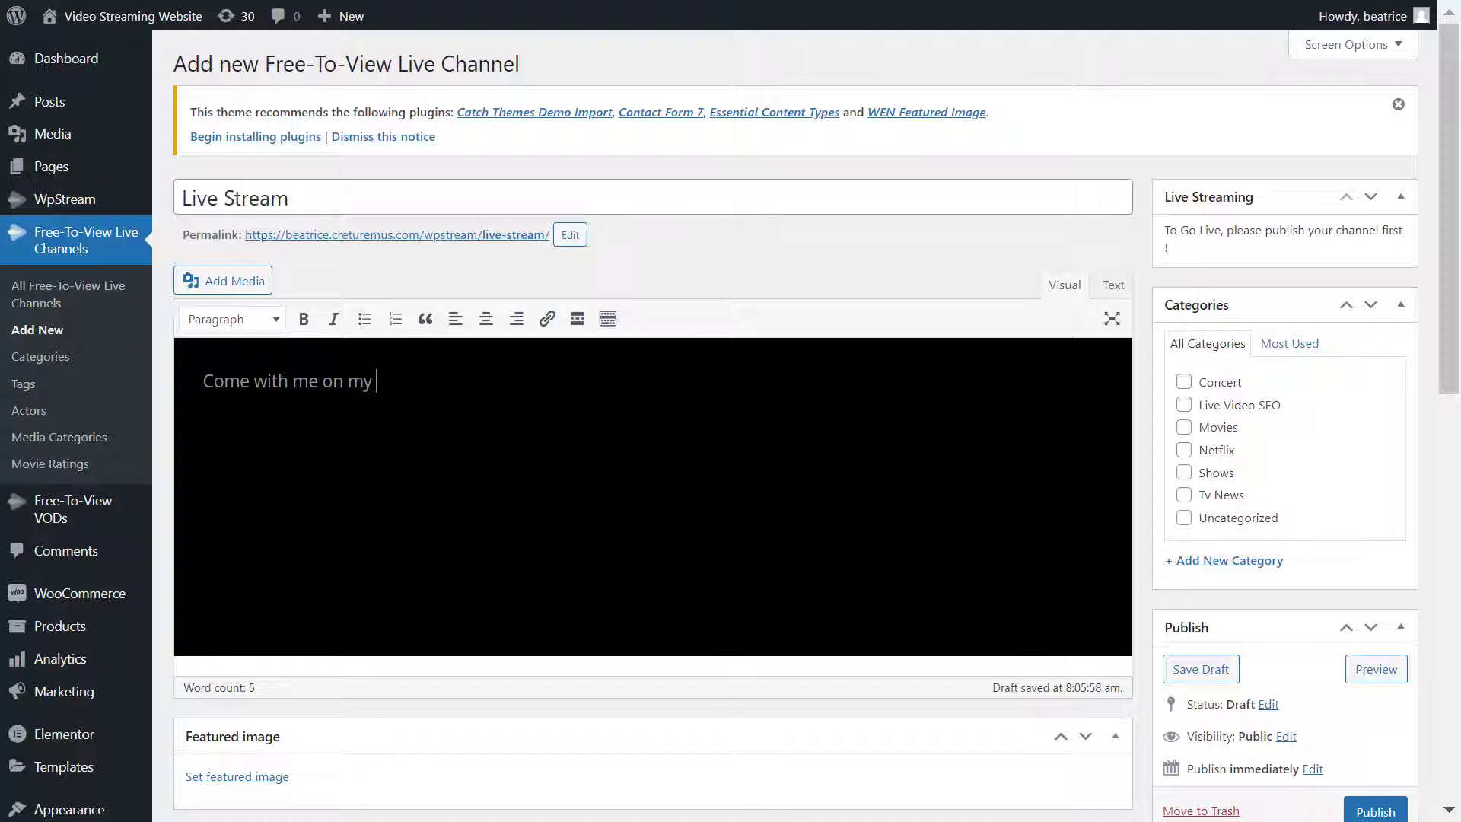
{"action": "type", "text": " very busy day."}
- Set the purple city image as the channel's featured image
{"action": "left_click", "coordinate": [277, 774]}
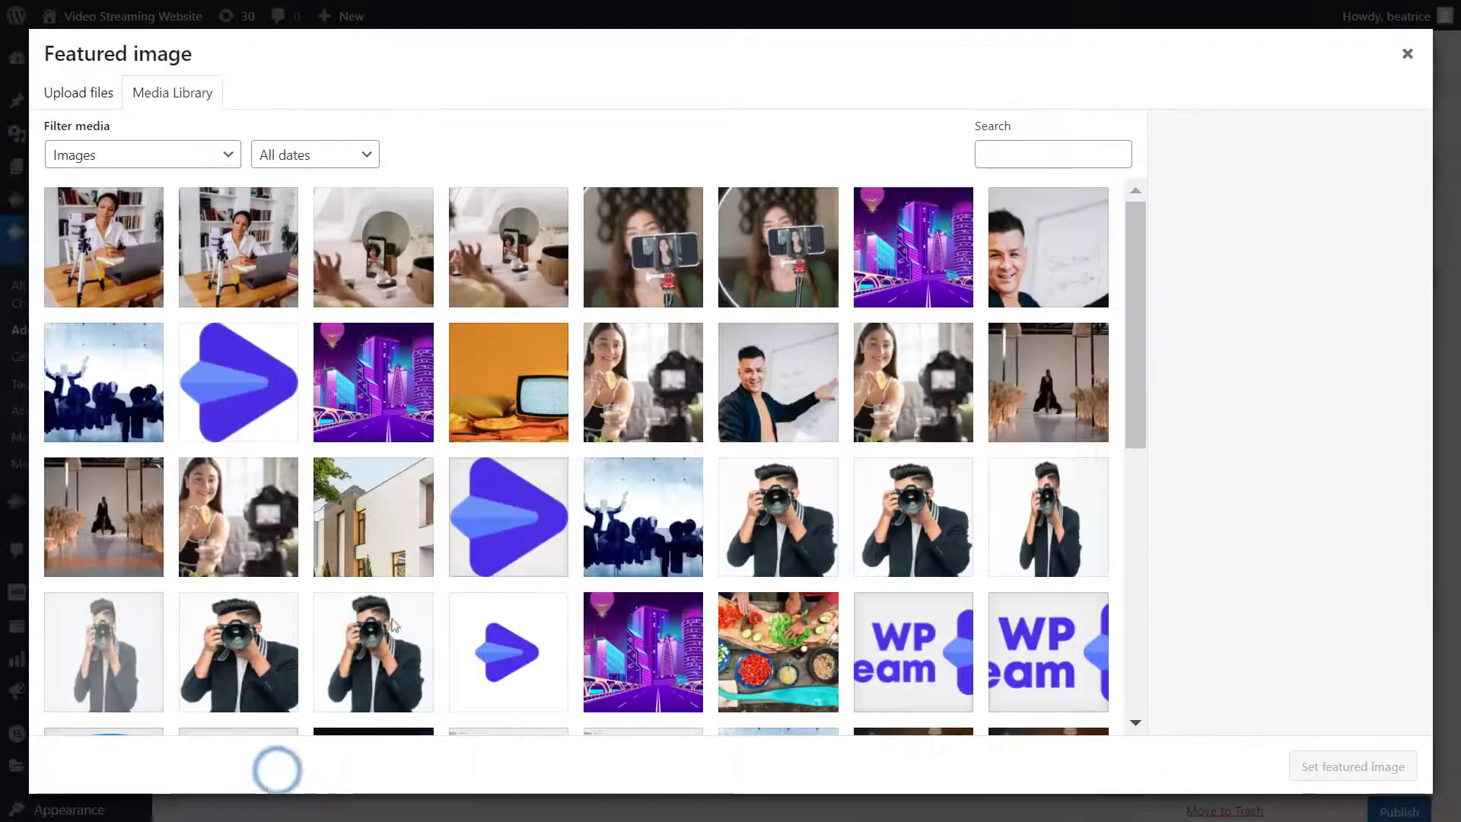
{"action": "left_click_drag", "start_coordinate": [1134, 200], "coordinate": [1132, 294]}
{"action": "left_click", "coordinate": [612, 443]}
{"action": "left_click", "coordinate": [1340, 763]}
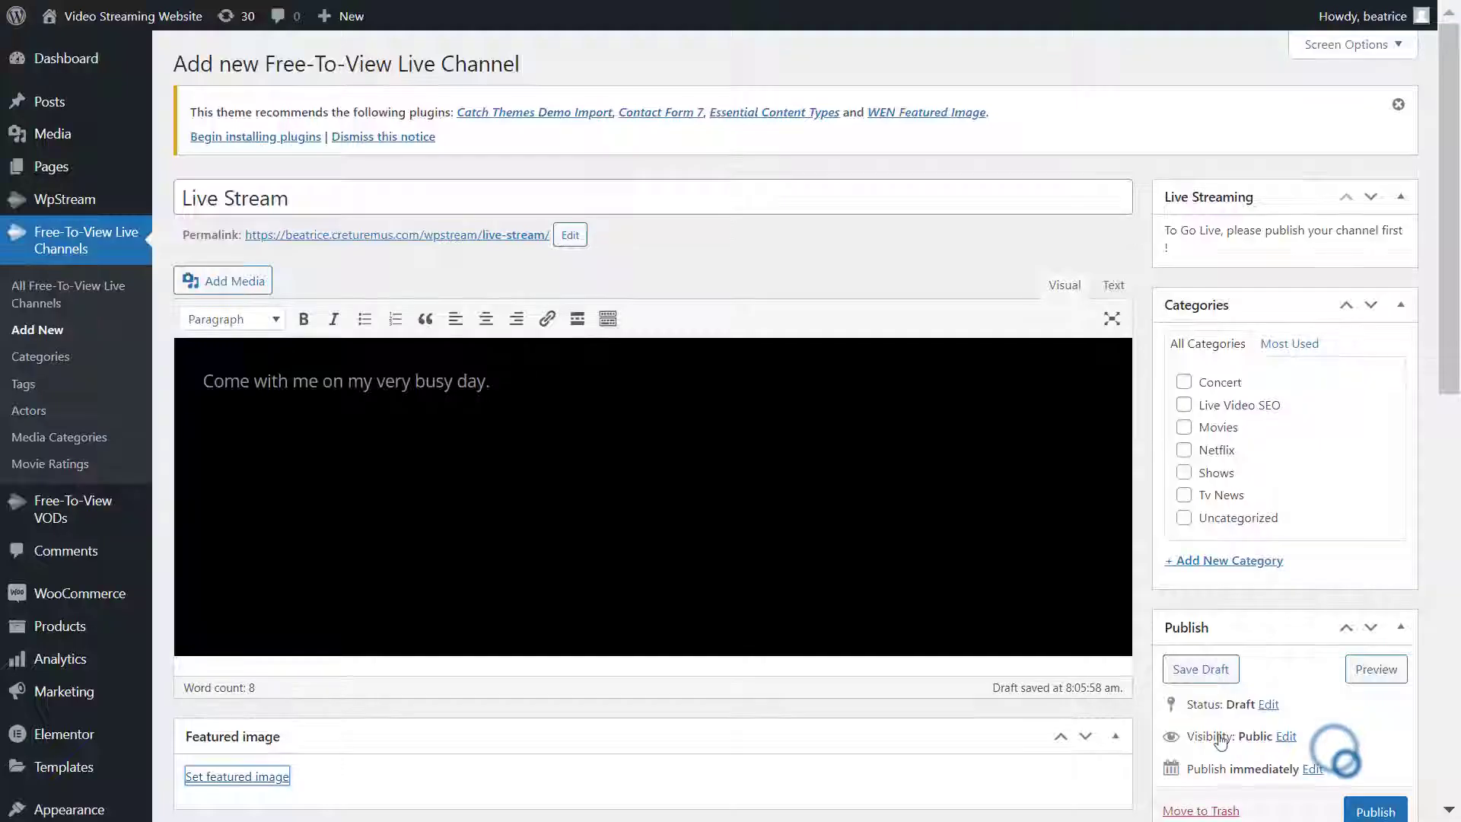
- Create the new channel category 'Live Stream' and assign it to the channel
{"action": "scroll", "coordinate": [659, 604], "scroll_direction": "down", "scroll_amount": 2}
{"action": "scroll", "coordinate": [659, 604], "scroll_direction": "up", "scroll_amount": 2}
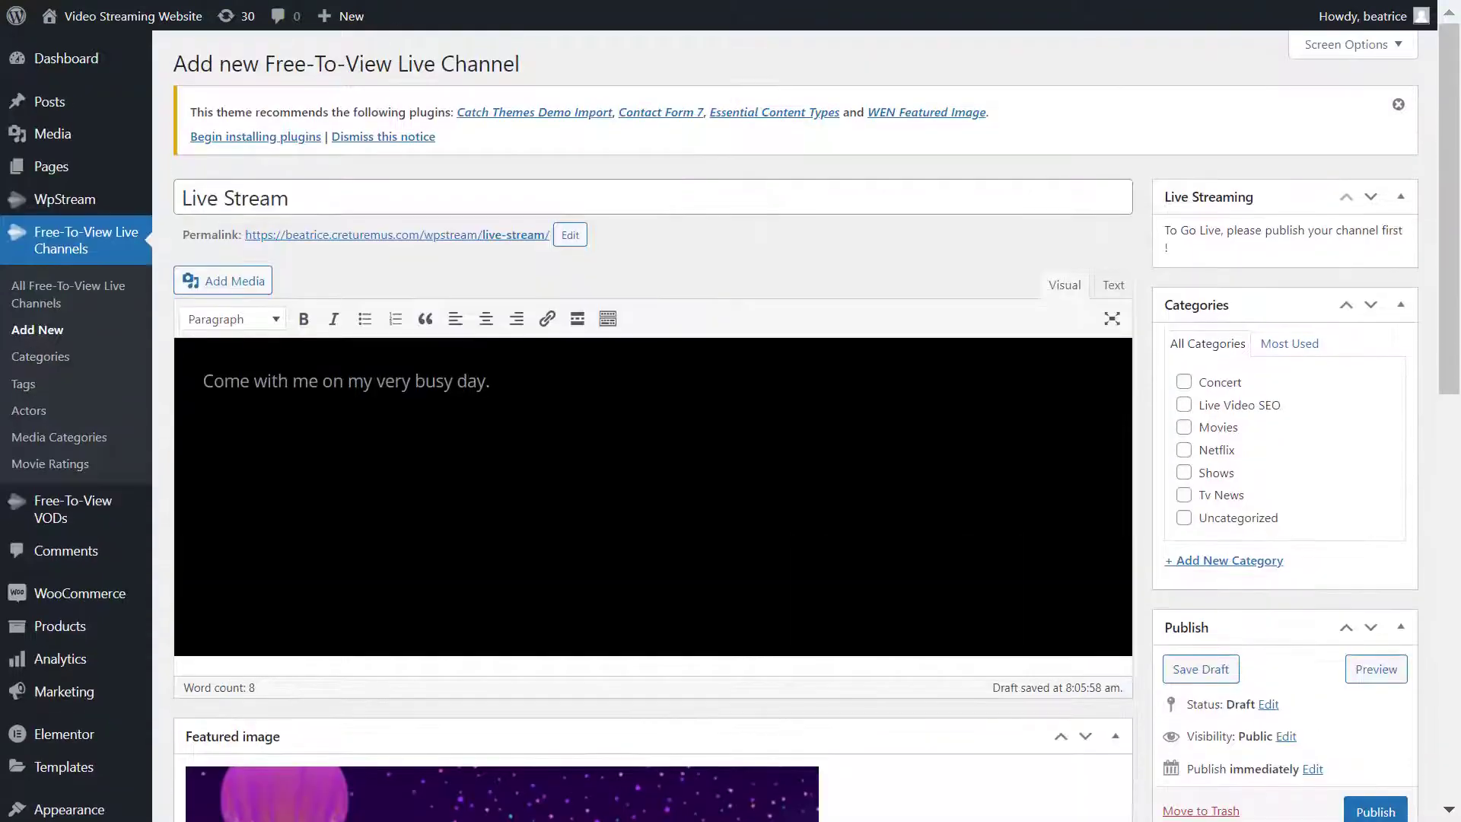
{"action": "left_click", "coordinate": [1230, 560]}
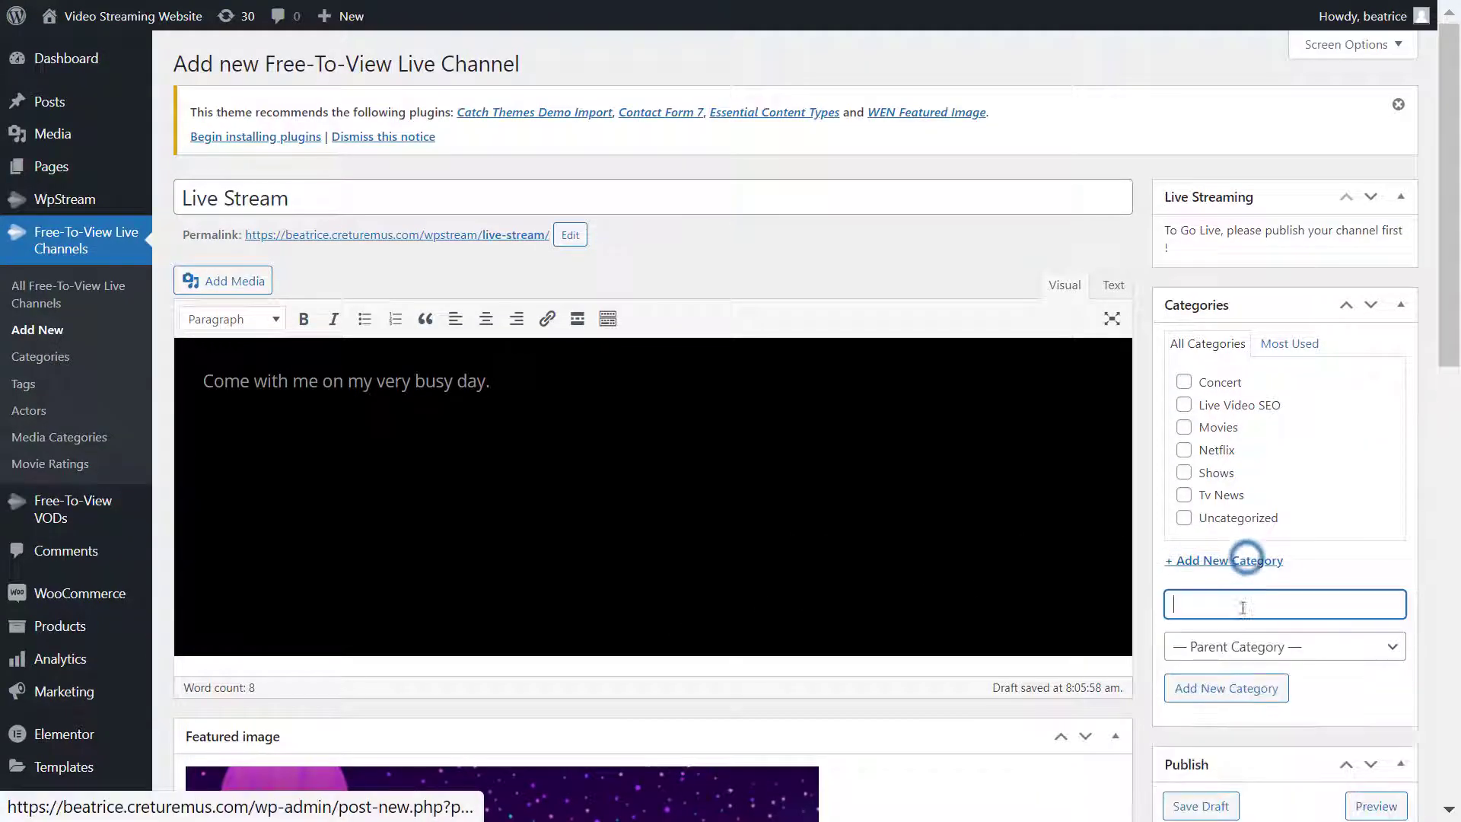
{"action": "type", "text": "Live Stream"}
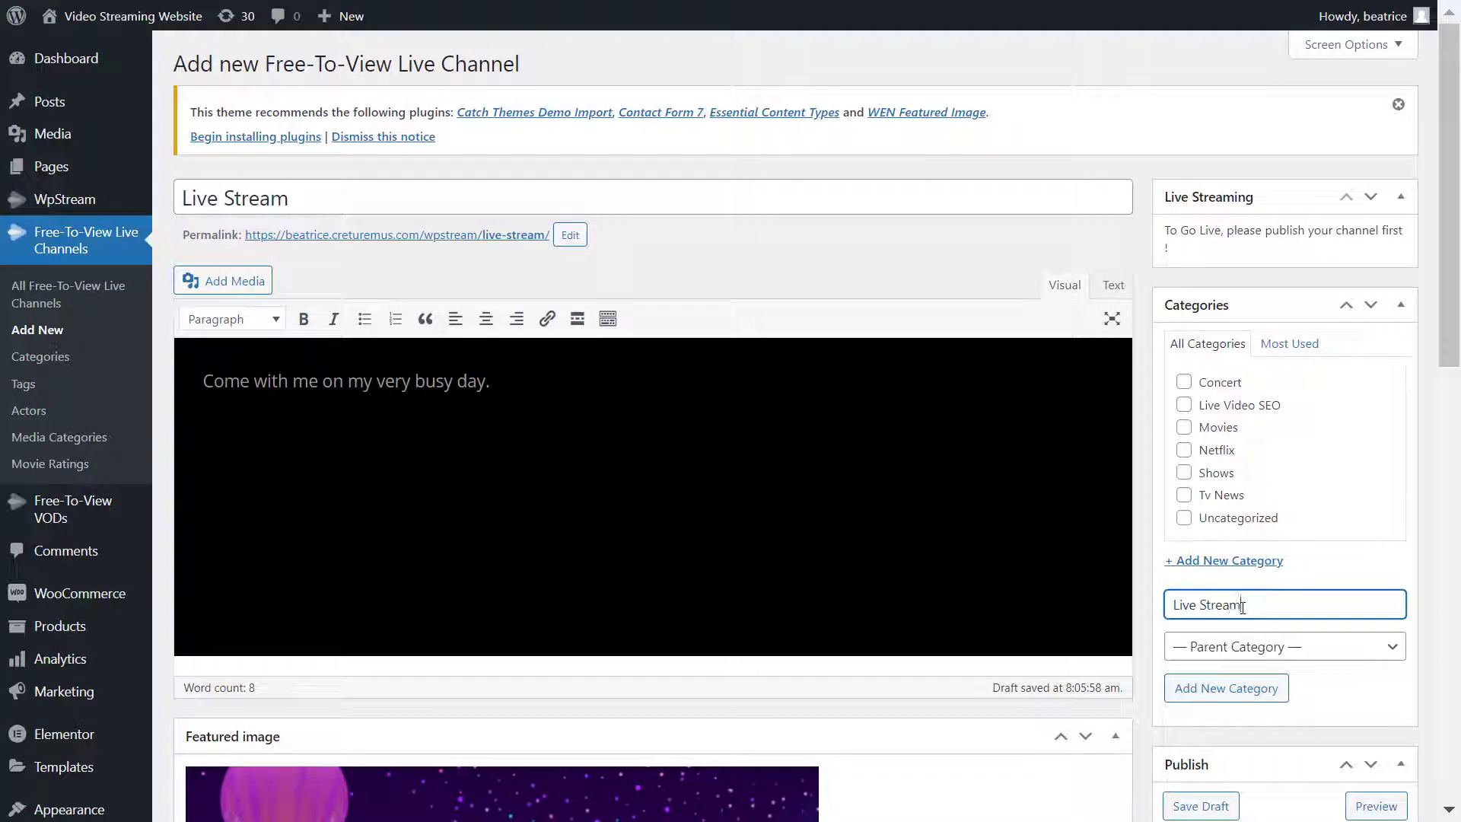
{"action": "left_click", "coordinate": [1262, 689]}
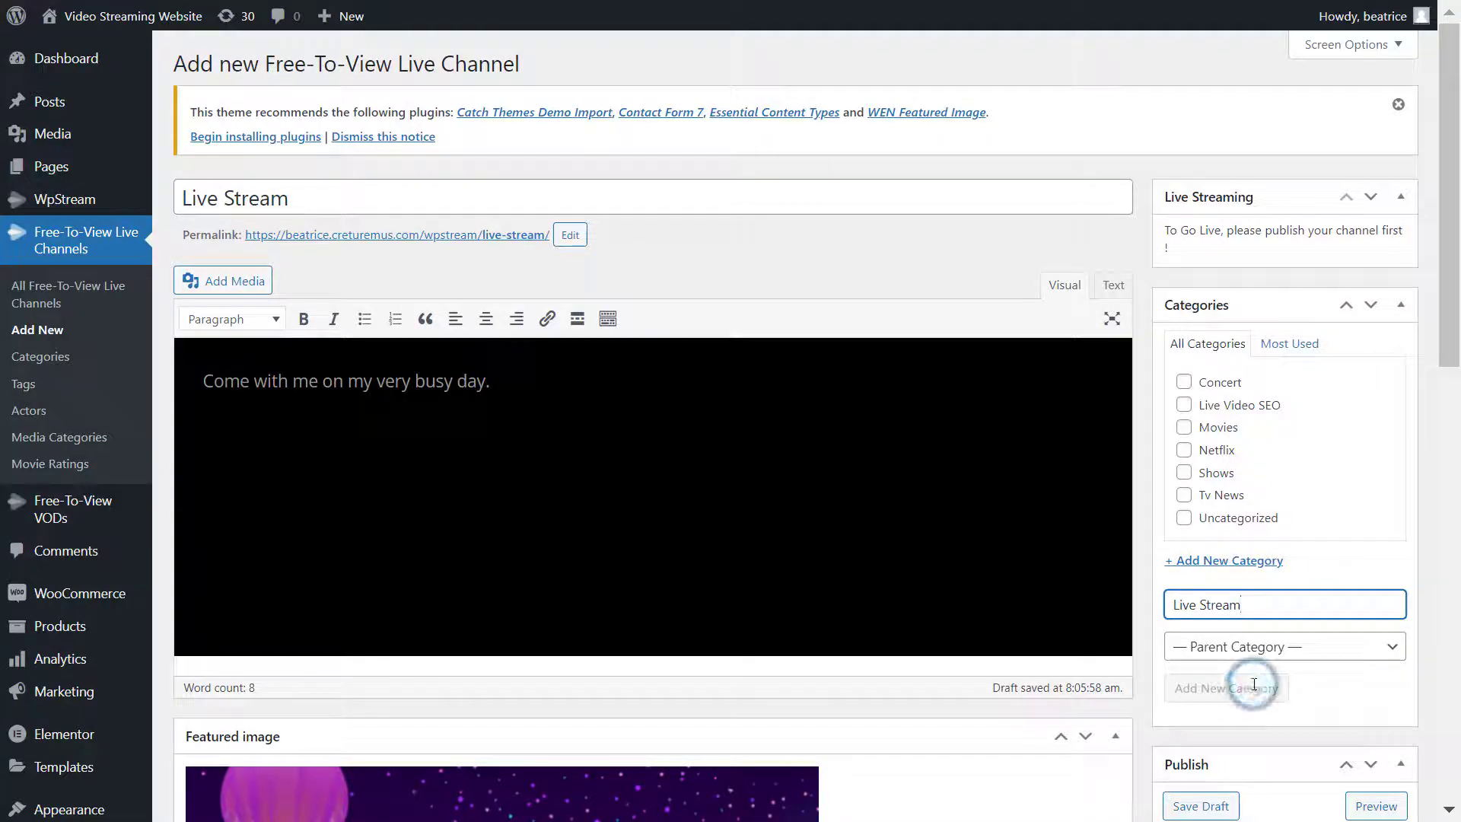
- Add the tags 'live stream' and 'vlog' to the channel
{"action": "scroll", "coordinate": [1373, 610], "scroll_direction": "down", "scroll_amount": 9}
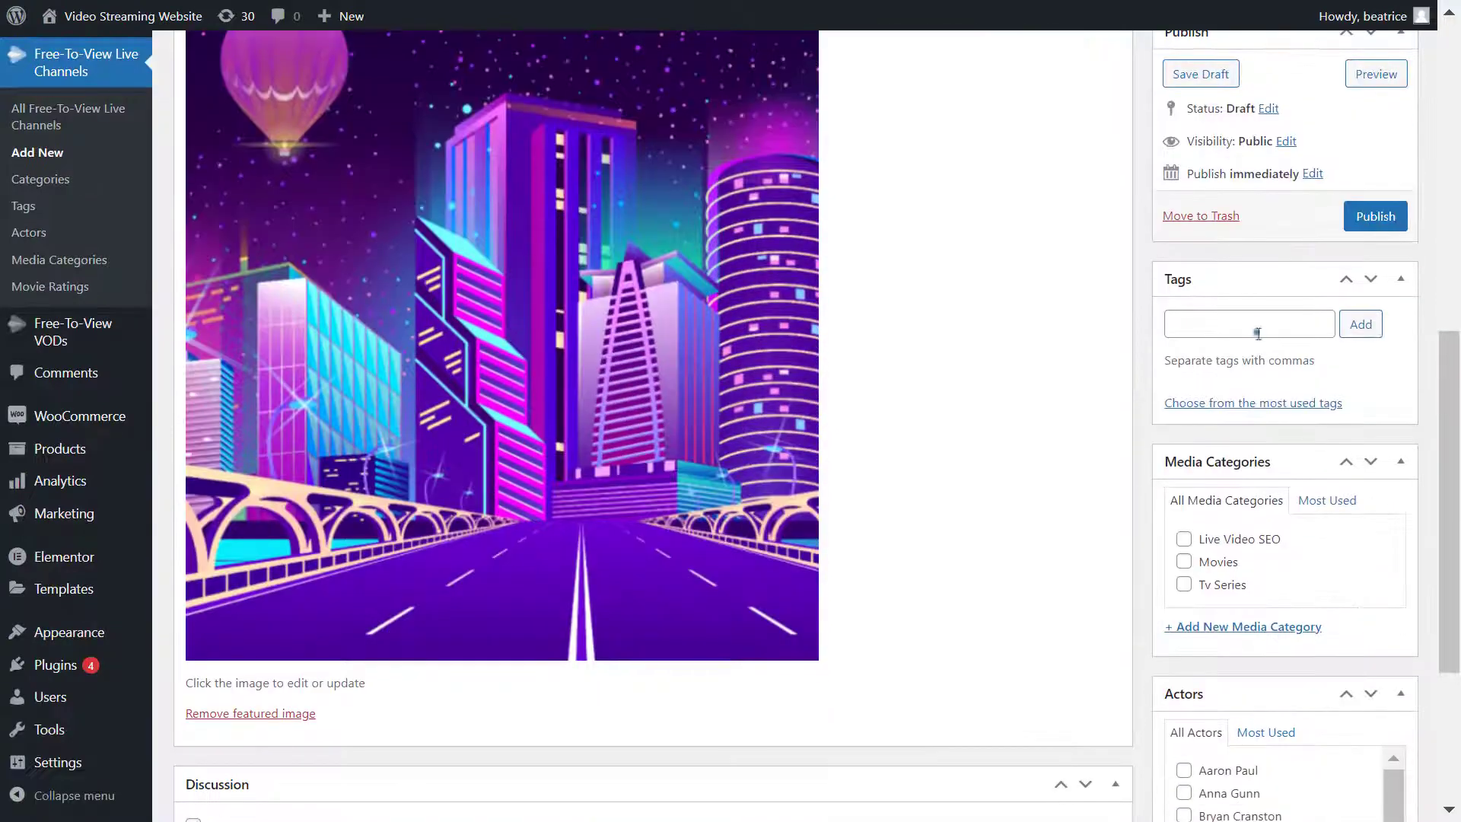
{"action": "left_click", "coordinate": [1257, 327]}
{"action": "type", "text": "live st"}
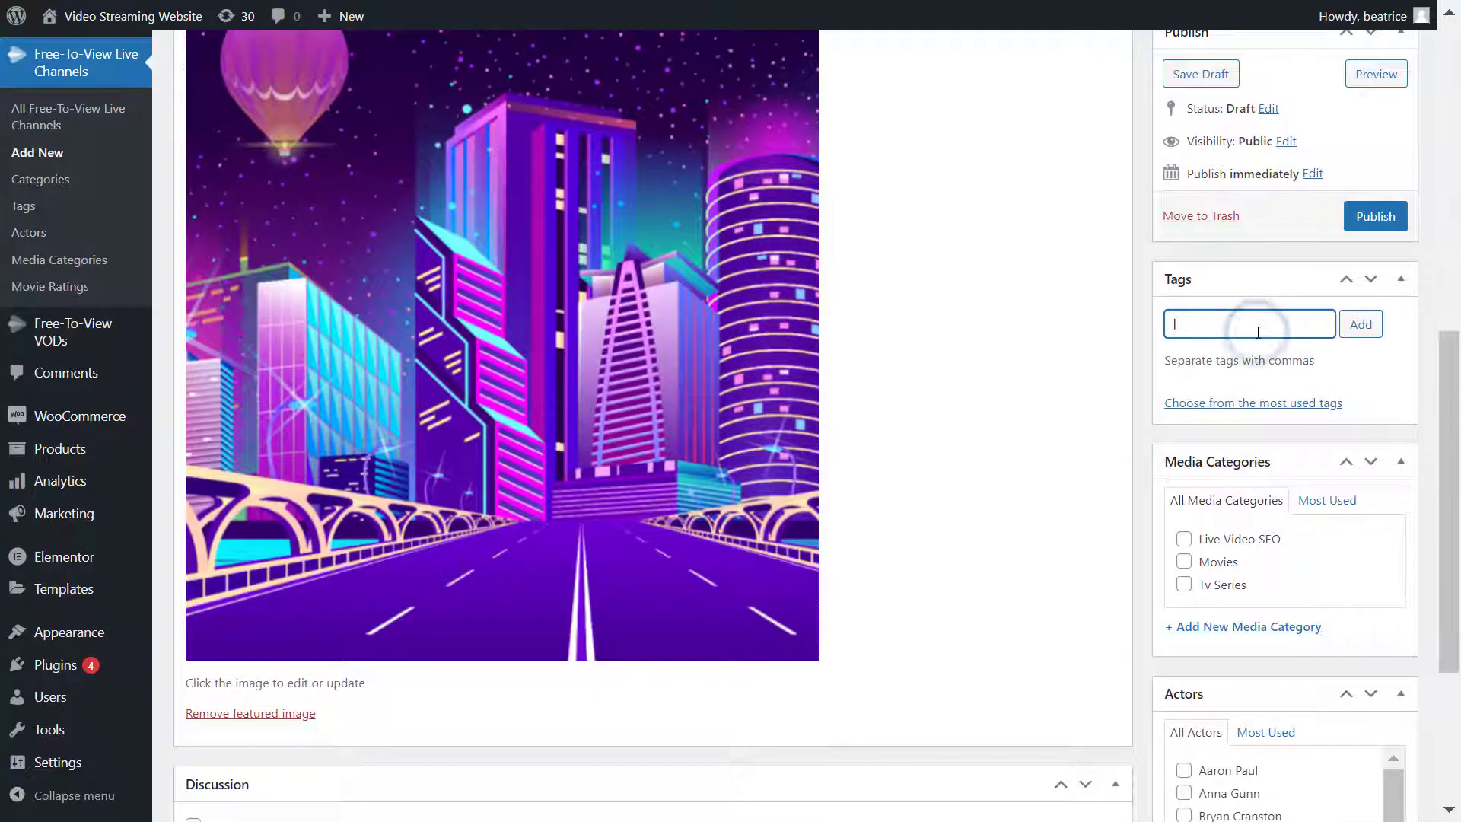
{"action": "type", "text": "ream"}
{"action": "key", "text": "Return"}
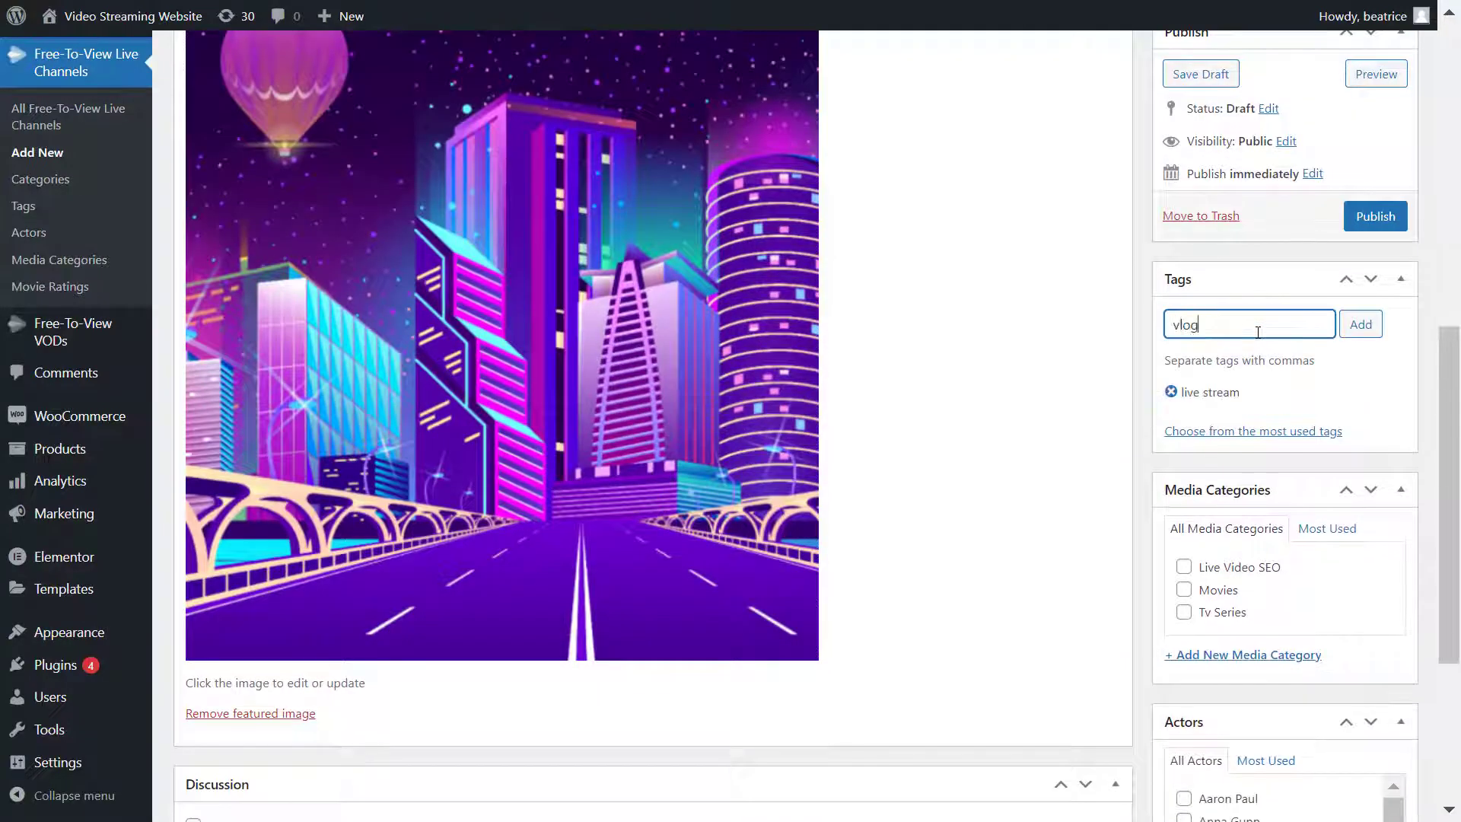
{"action": "type", "text": "vlog"}
{"action": "key", "text": "Return"}
{"action": "key", "text": "Return"}
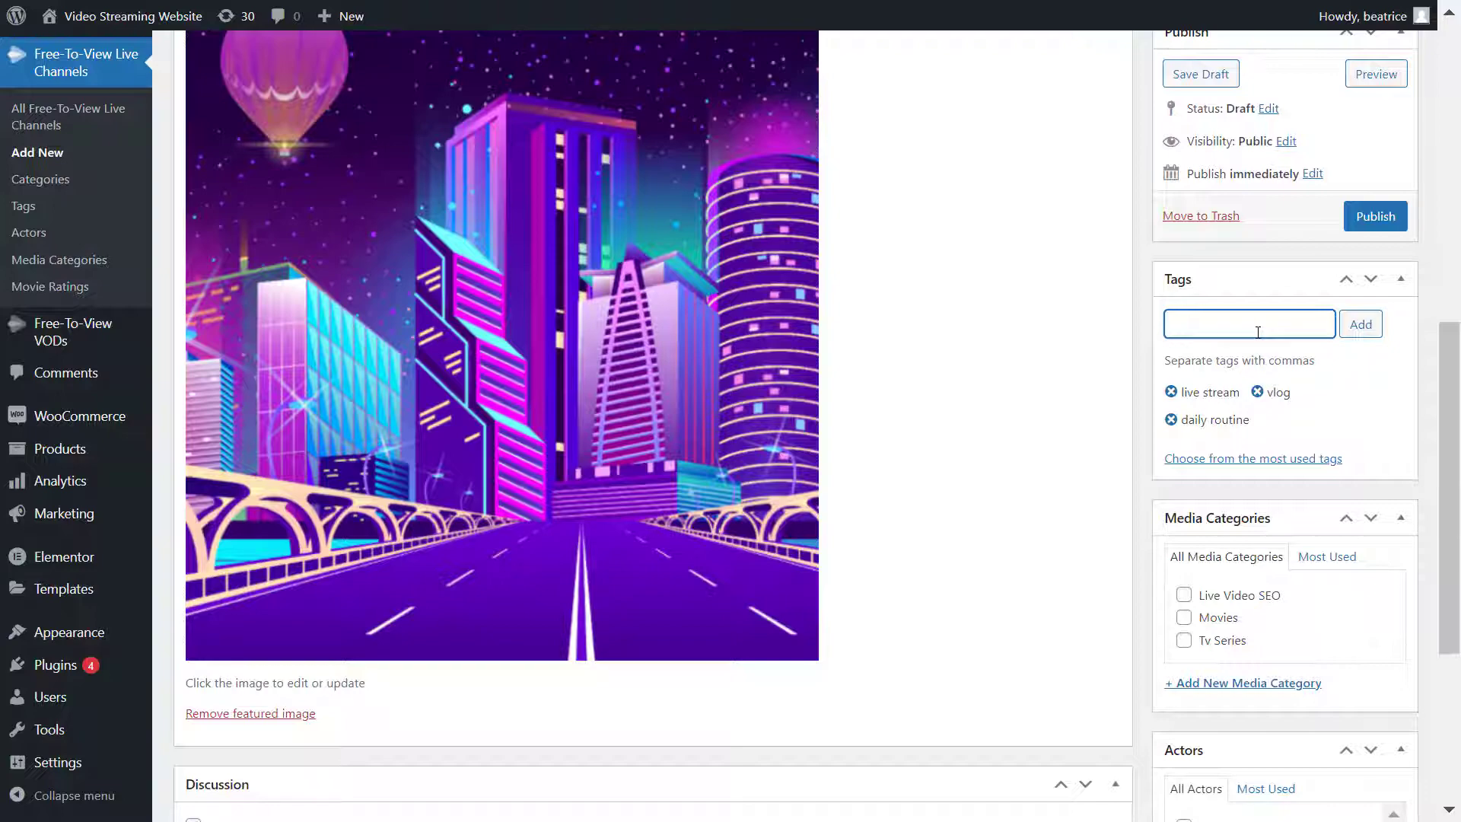
- File the channel under the Tv Series media category
{"action": "scroll", "coordinate": [1257, 333], "scroll_direction": "down", "scroll_amount": 3}
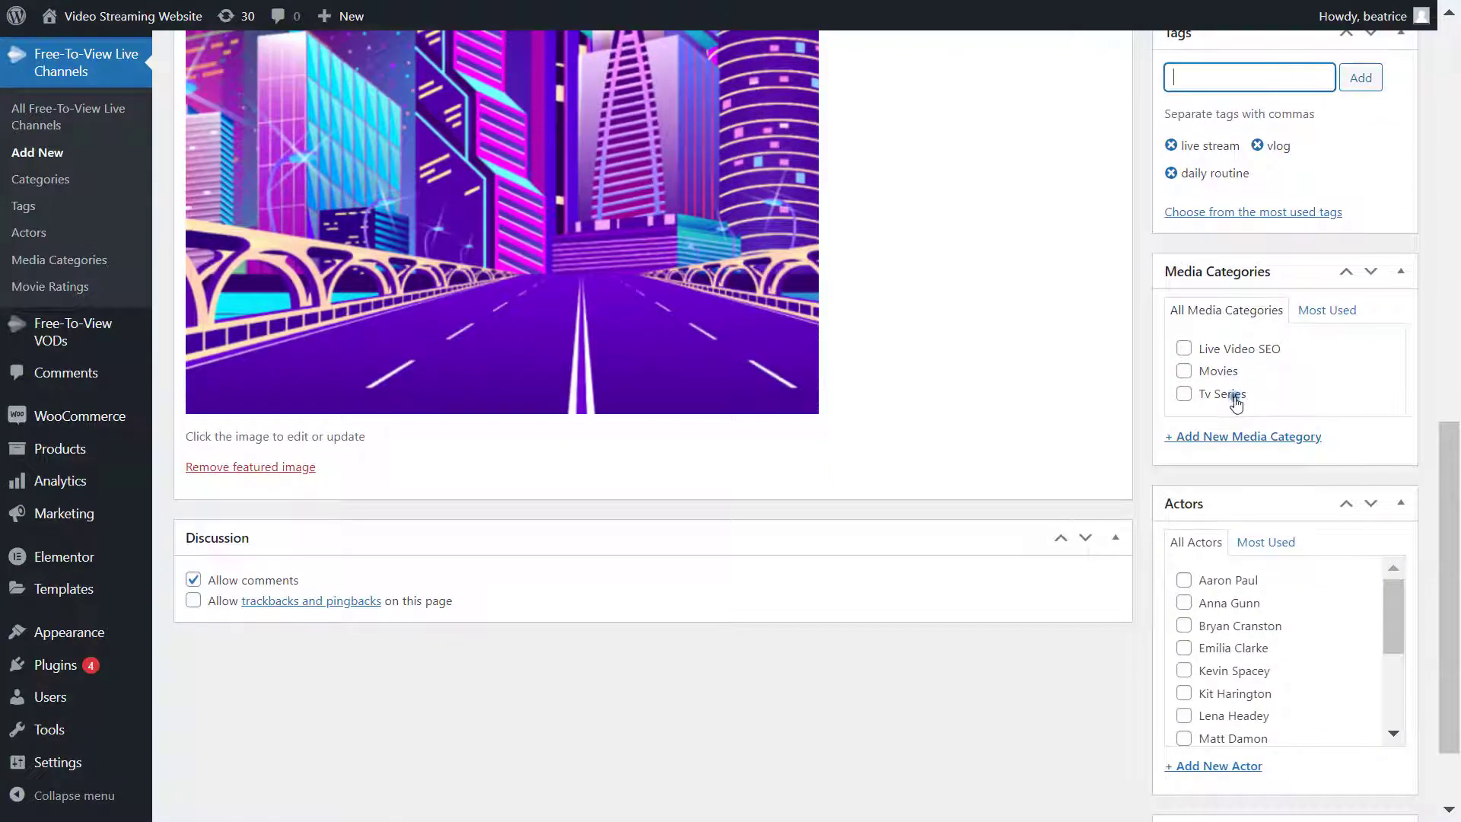
{"action": "left_click", "coordinate": [1235, 402]}
{"action": "scroll", "coordinate": [728, 597], "scroll_direction": "down", "scroll_amount": 2}
{"action": "scroll", "coordinate": [701, 607], "scroll_direction": "up", "scroll_amount": 10}
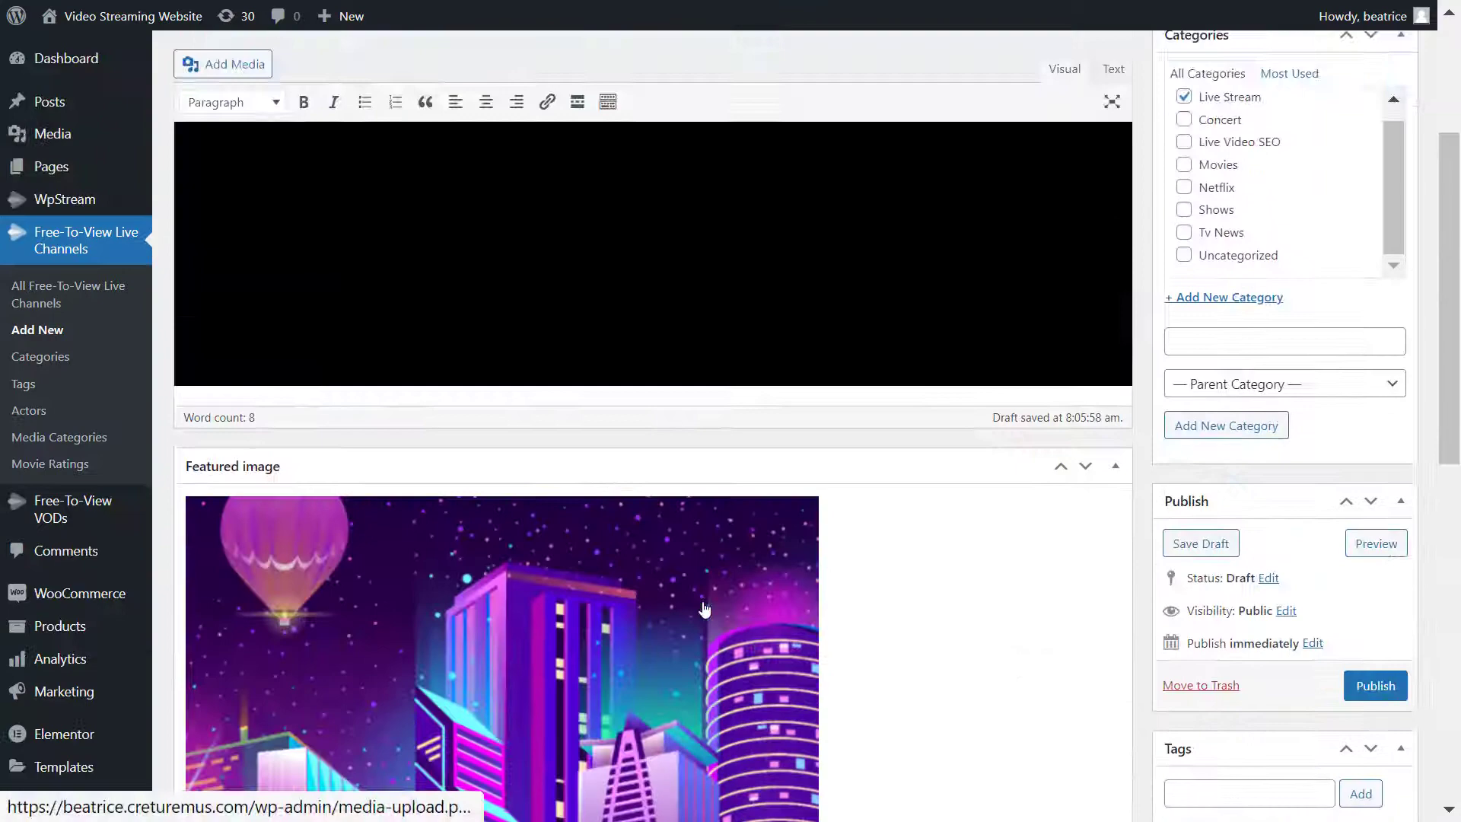
{"action": "scroll", "coordinate": [704, 609], "scroll_direction": "up", "scroll_amount": 3}
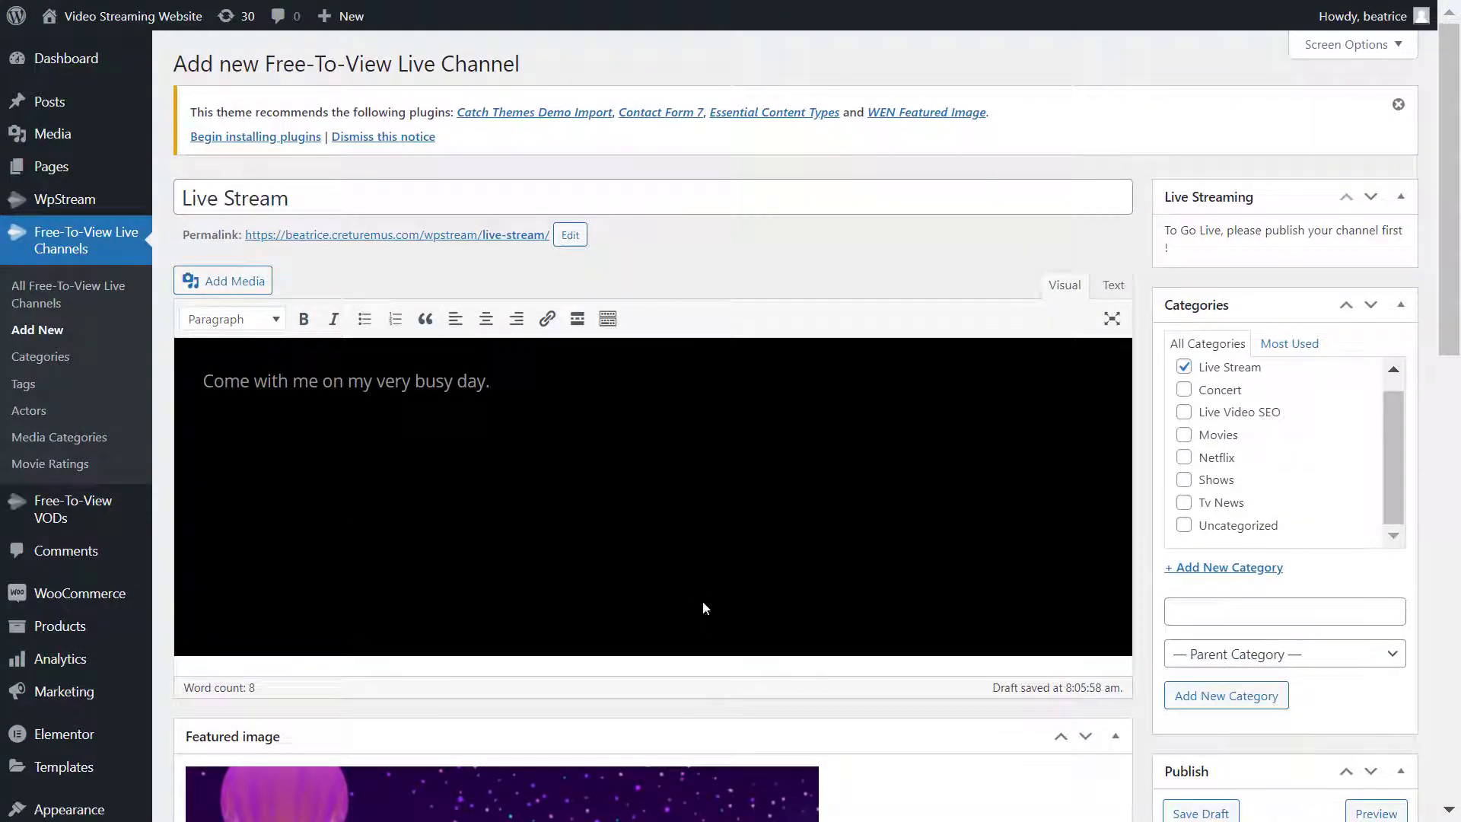
{"action": "scroll", "coordinate": [701, 605], "scroll_direction": "down", "scroll_amount": 3}
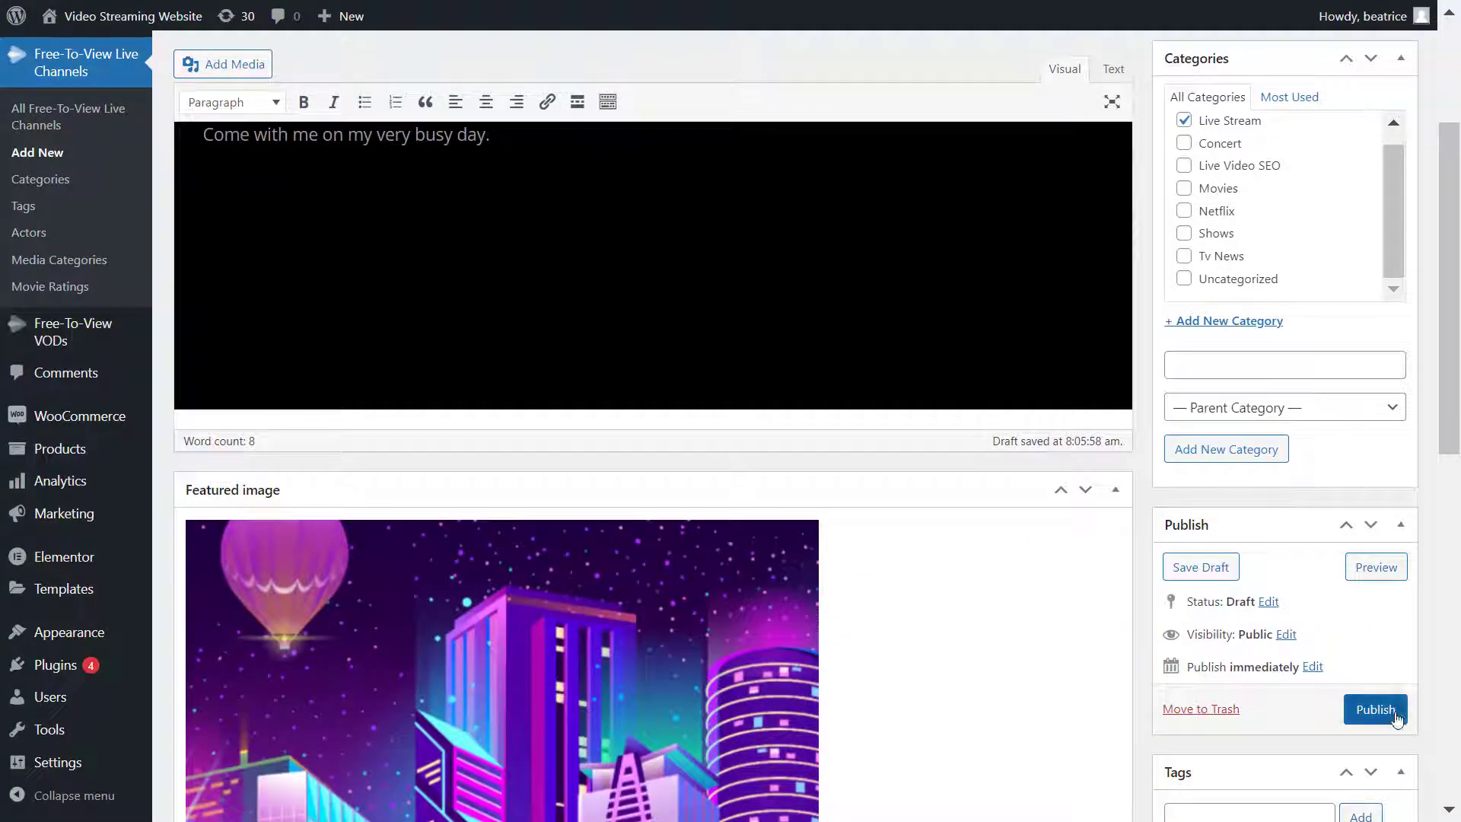
- Publish the Live Stream channel and enable Record Live Stream in its Channel Settings
{"action": "left_click", "coordinate": [1396, 716]}
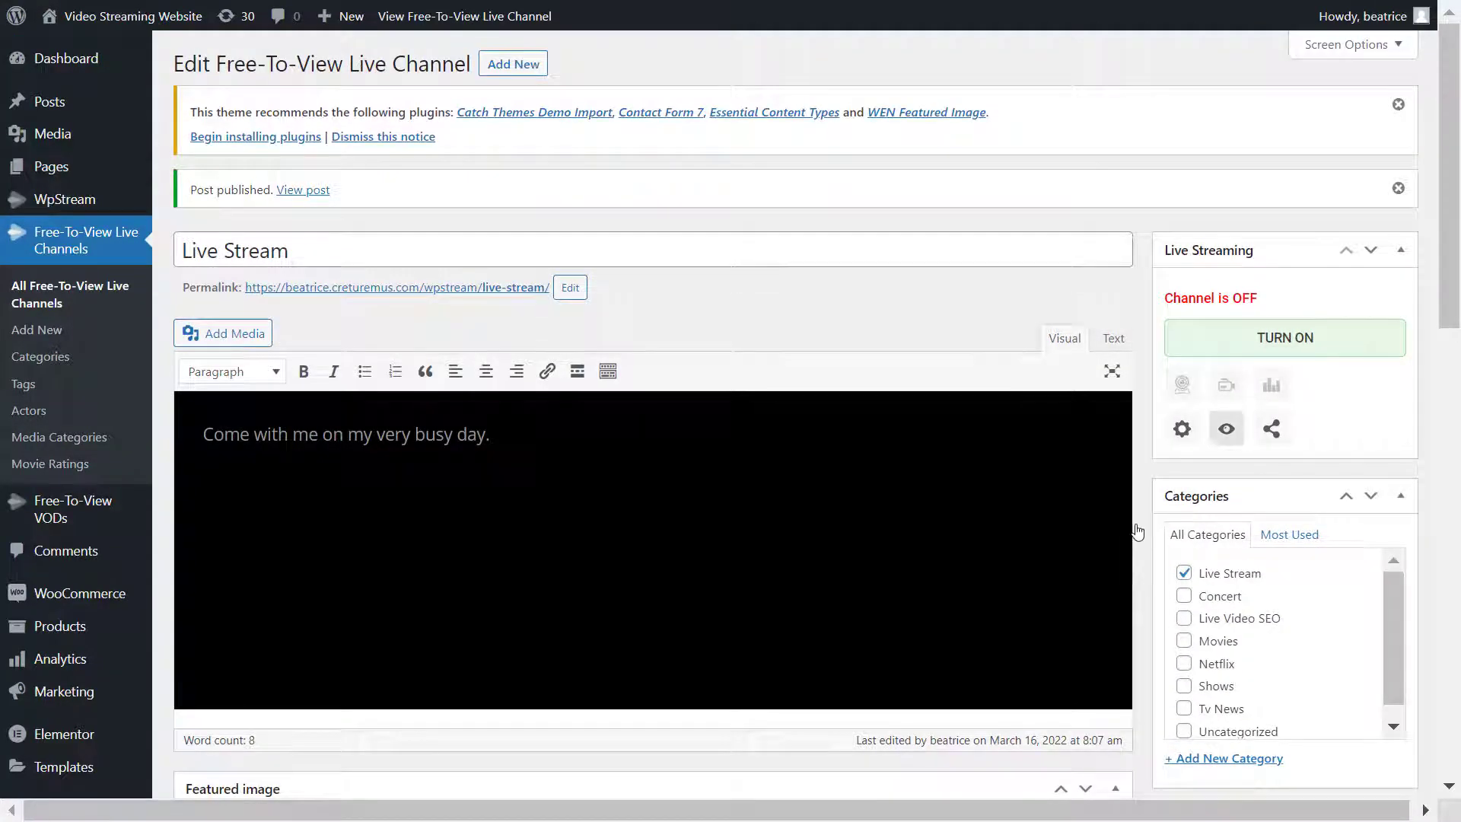
{"action": "left_click", "coordinate": [1183, 442]}
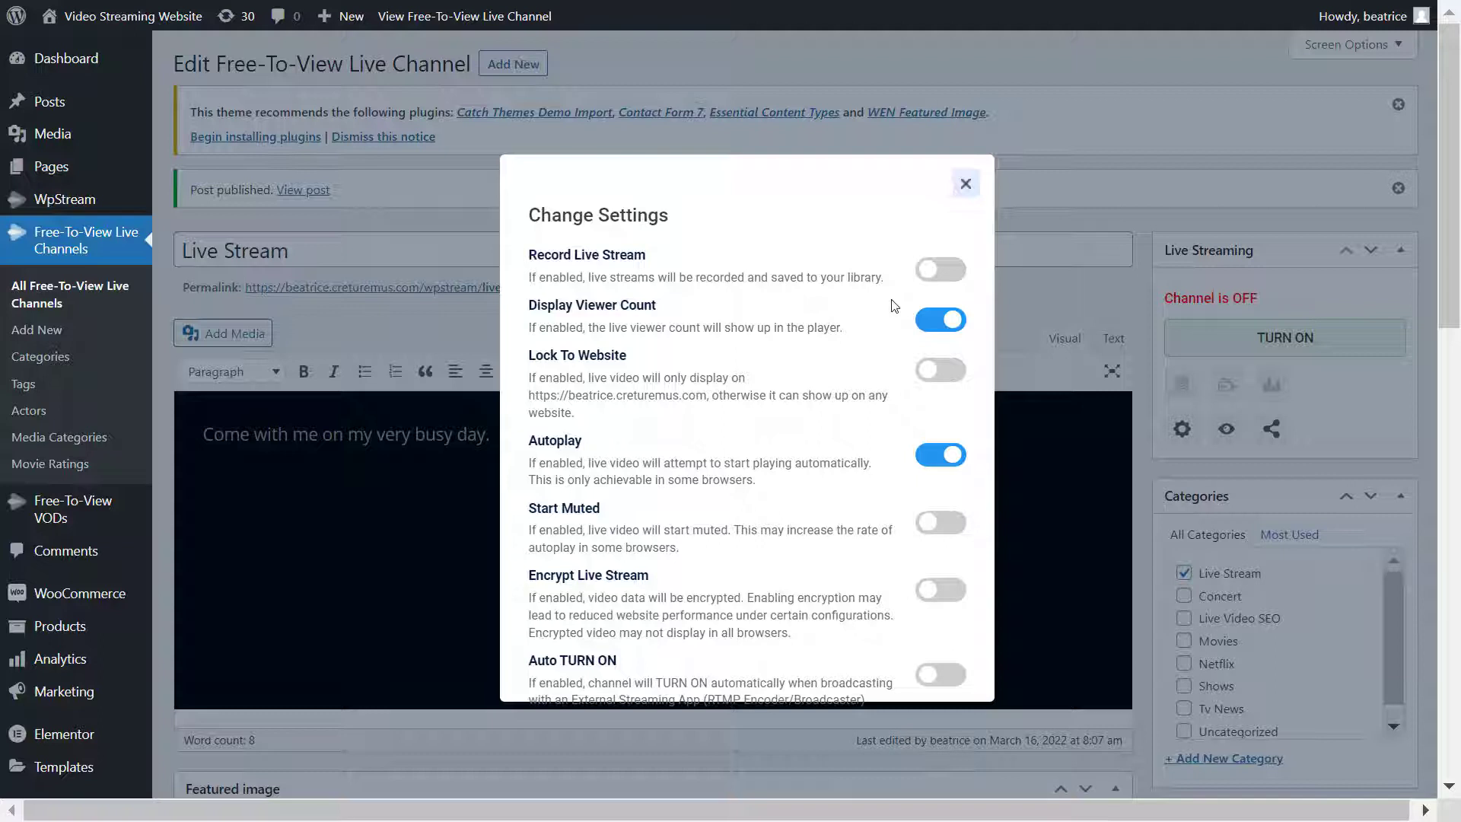
{"action": "left_click", "coordinate": [954, 279]}
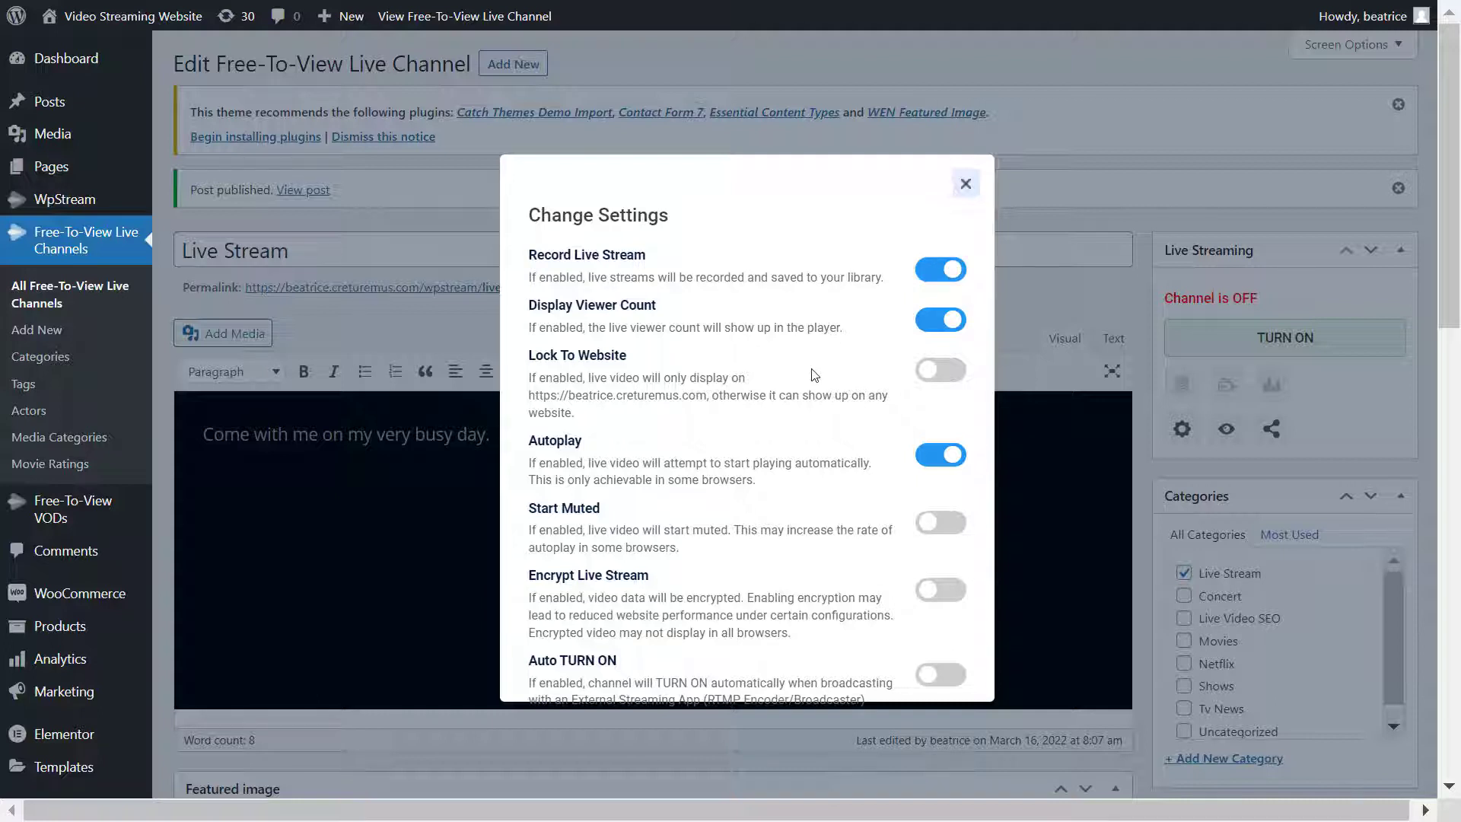
{"action": "left_click", "coordinate": [965, 183]}
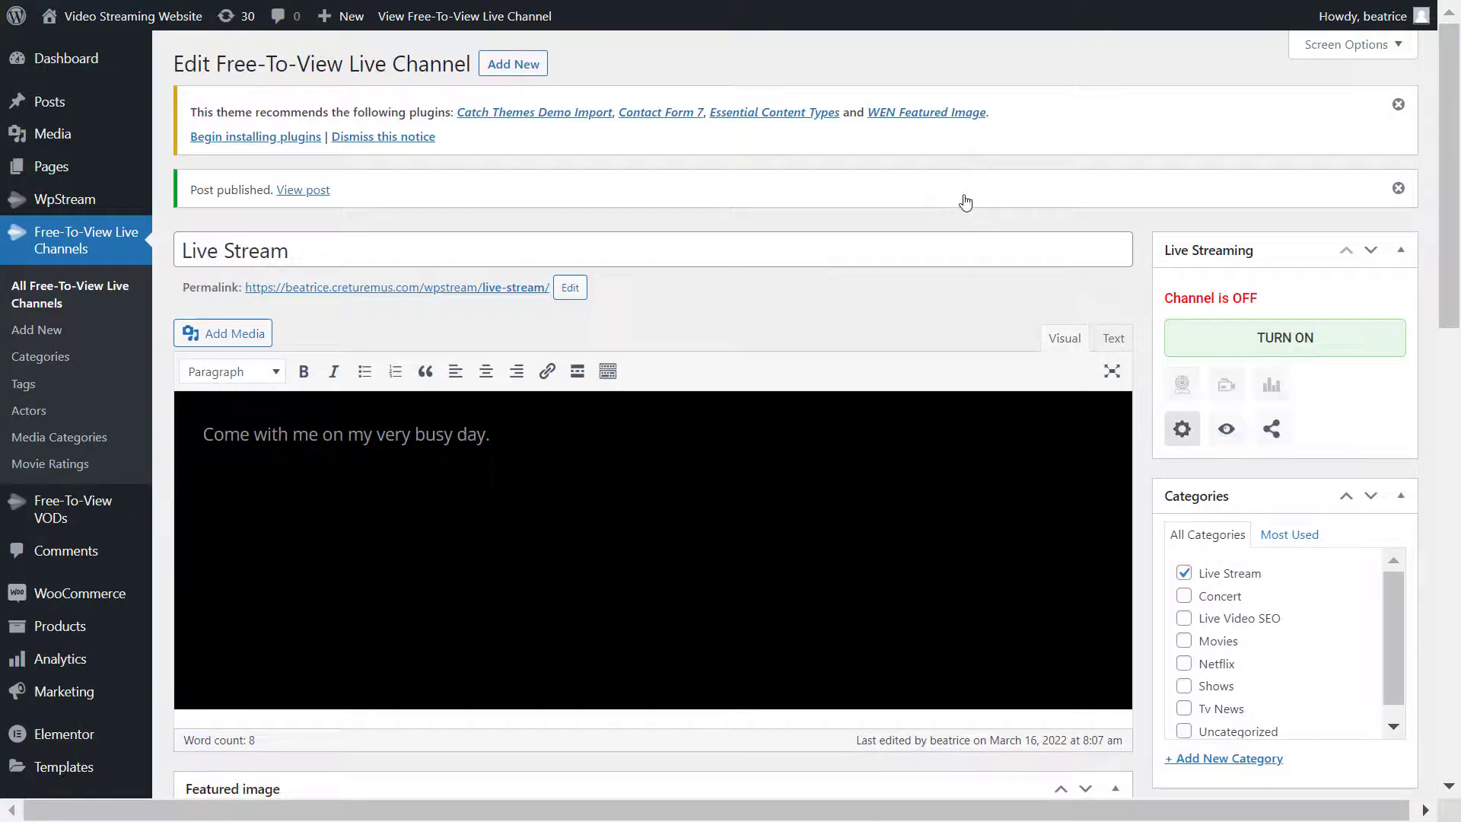
- Turn the channel on and bring up the 'Go Live With External Streaming App' details
{"action": "left_click", "coordinate": [1286, 348]}
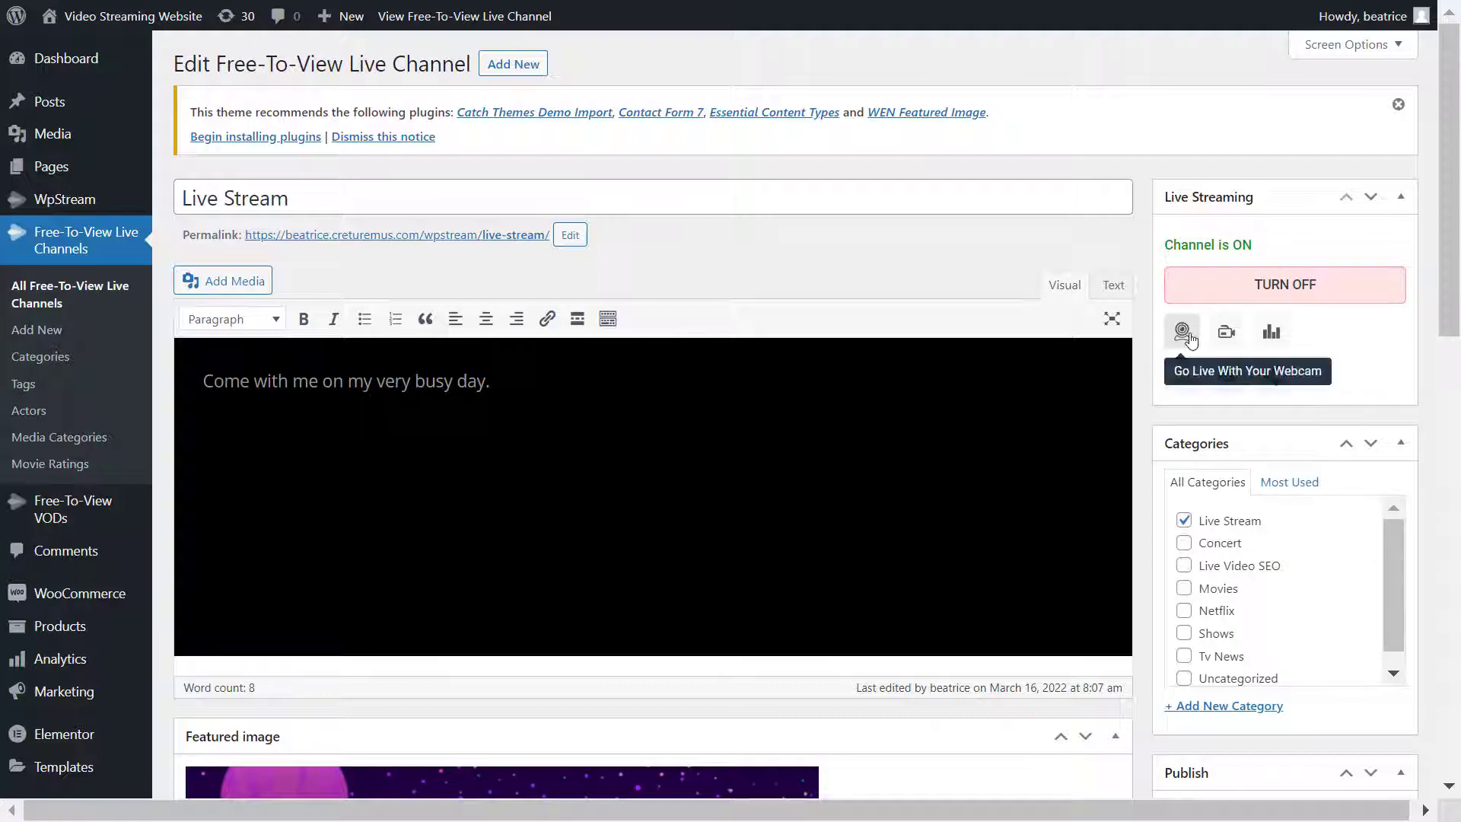
{"action": "key", "text": "Tab"}
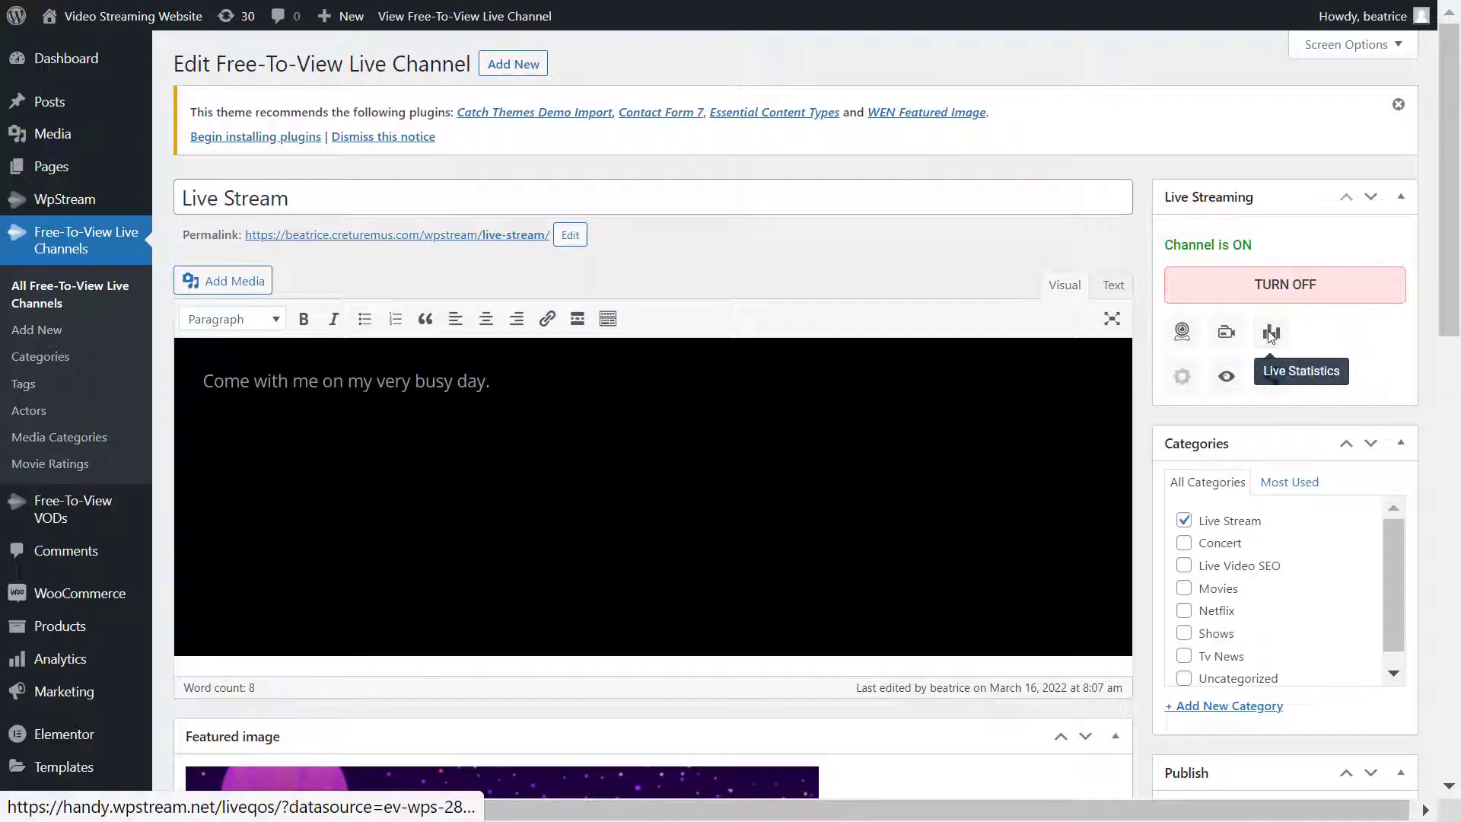
{"action": "left_click", "coordinate": [1220, 332]}
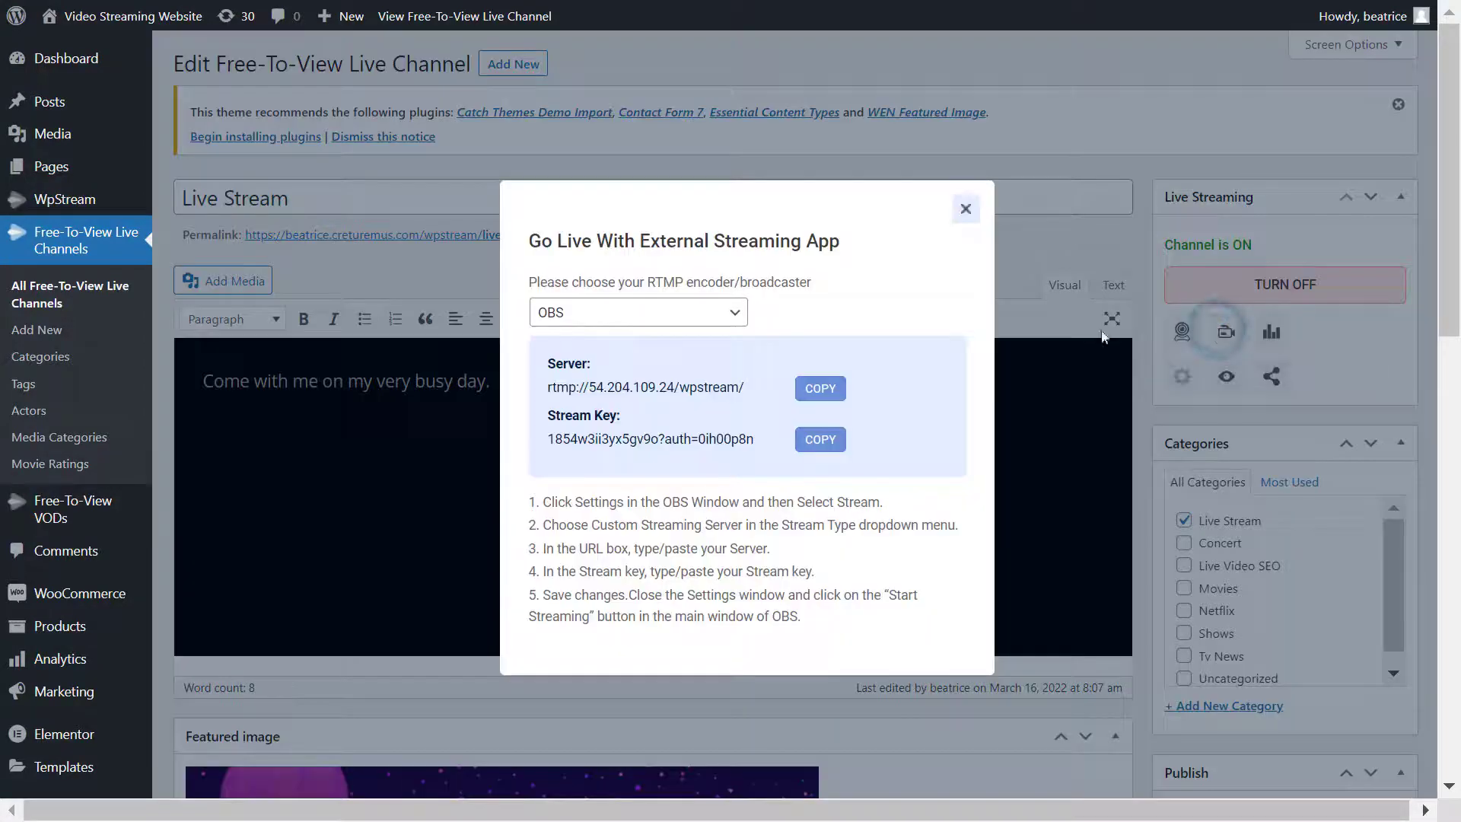
- Choose OBS as the encoder and copy the streaming server address
{"action": "left_click", "coordinate": [718, 315]}
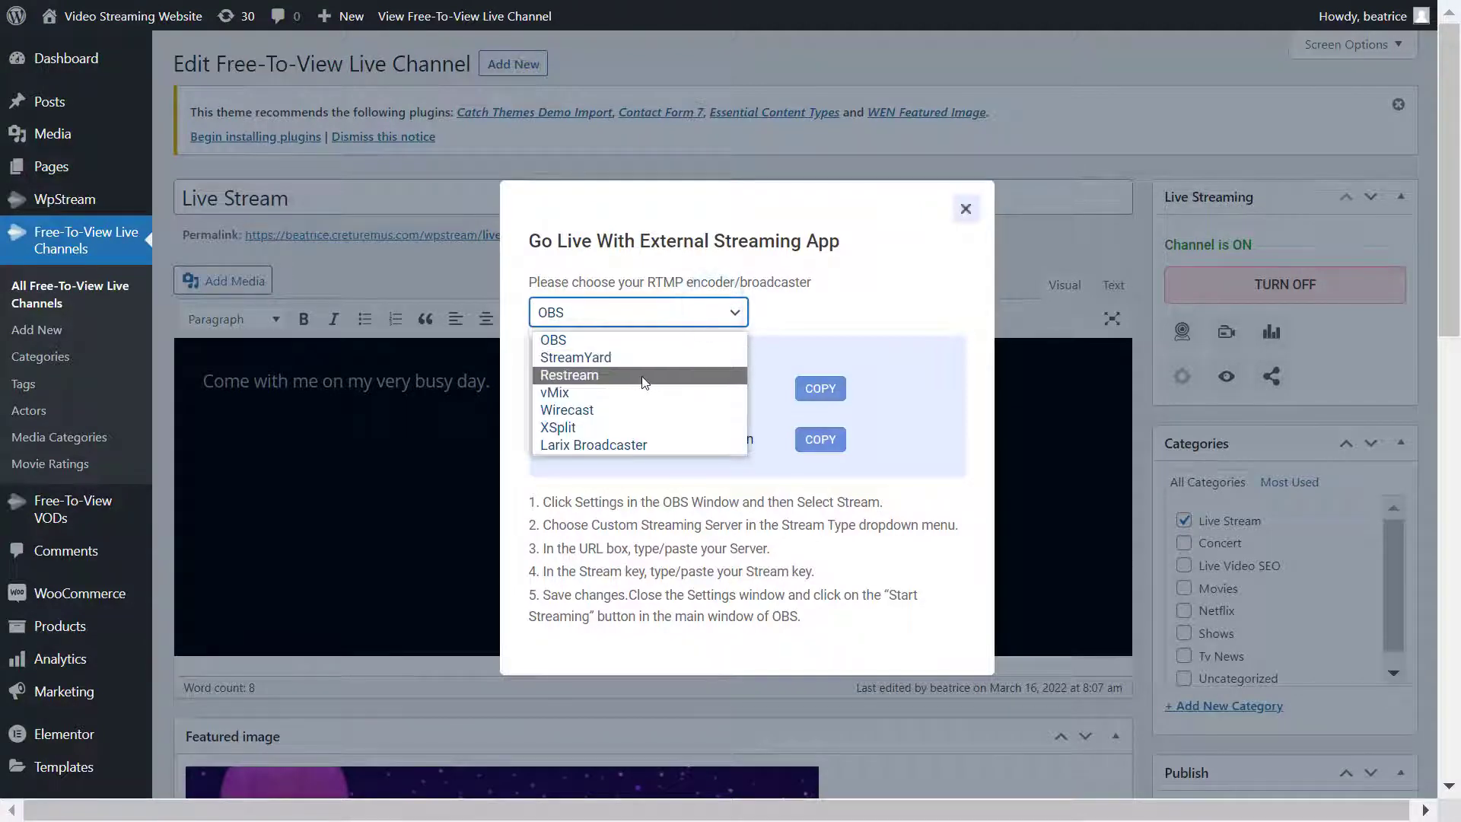
{"action": "key", "text": "Down"}
{"action": "key", "text": "Down"}
{"action": "key", "text": "Down"}
{"action": "key", "text": "Down"}
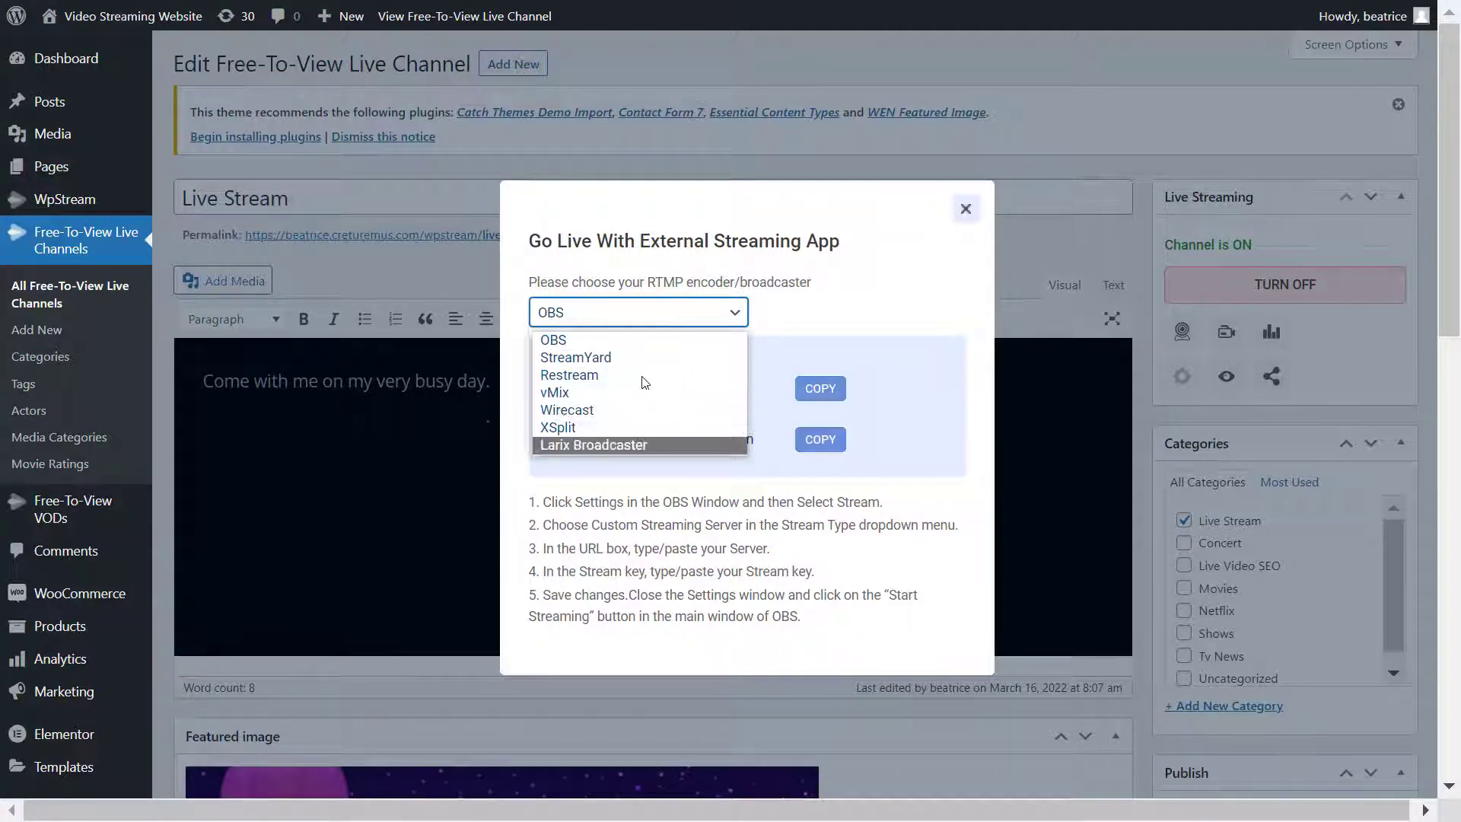
{"action": "key", "text": "Up"}
{"action": "key", "text": "Up"}
{"action": "left_click", "coordinate": [621, 346]}
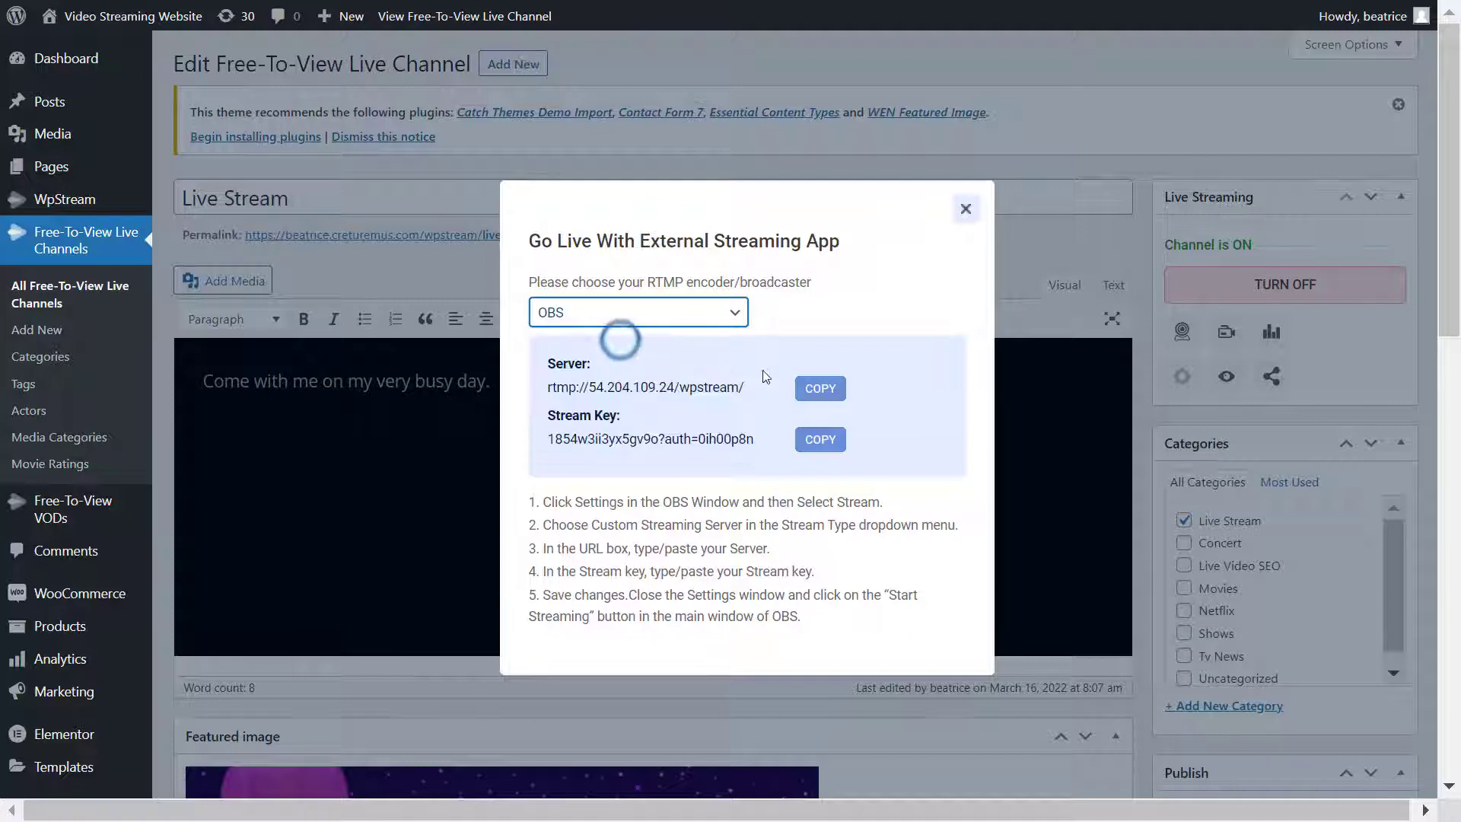
{"action": "left_click", "coordinate": [819, 390]}
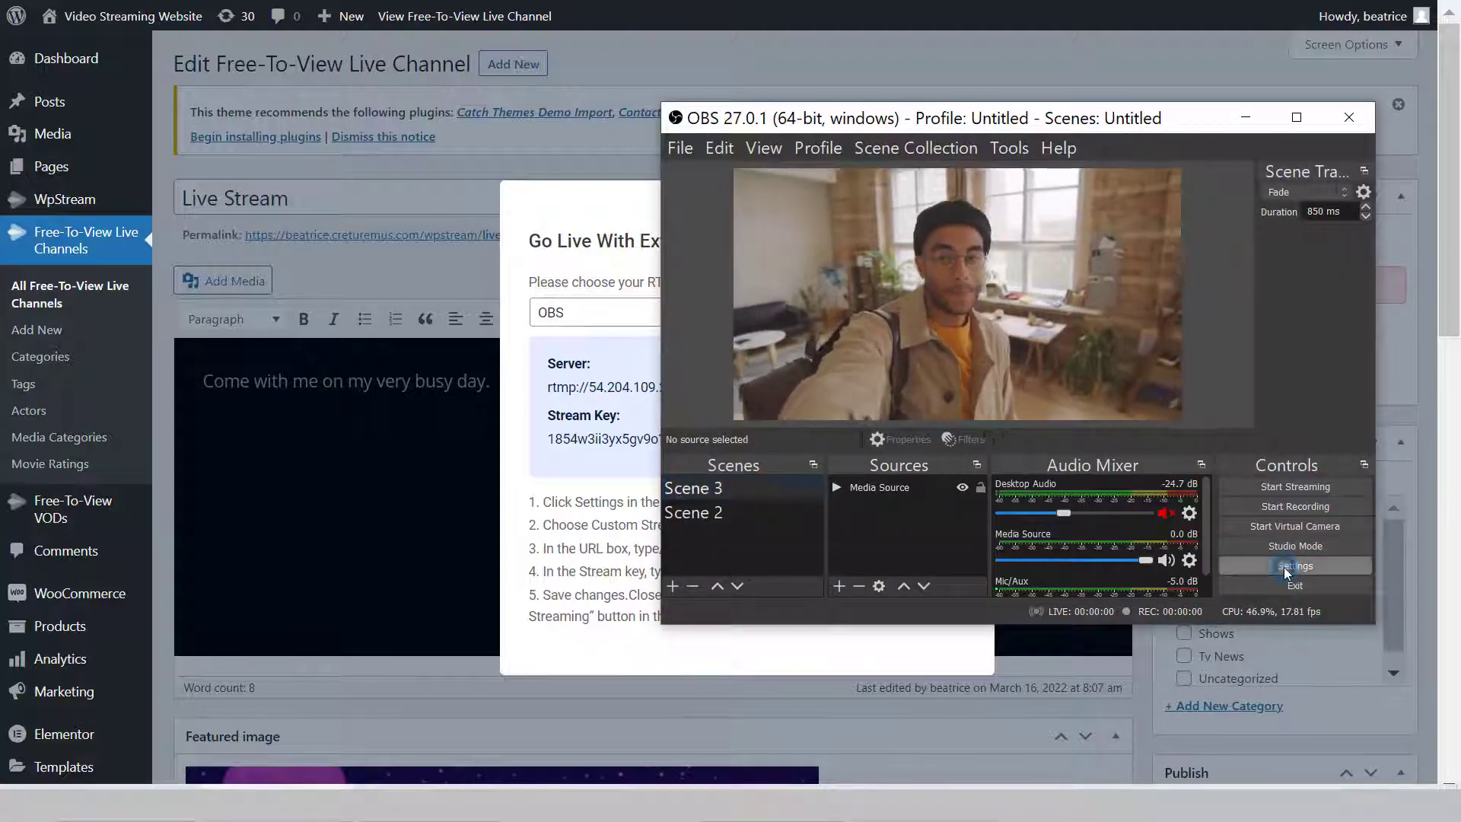
- Paste the WpStream server address into OBS's Stream settings
{"action": "left_click", "coordinate": [1285, 568]}
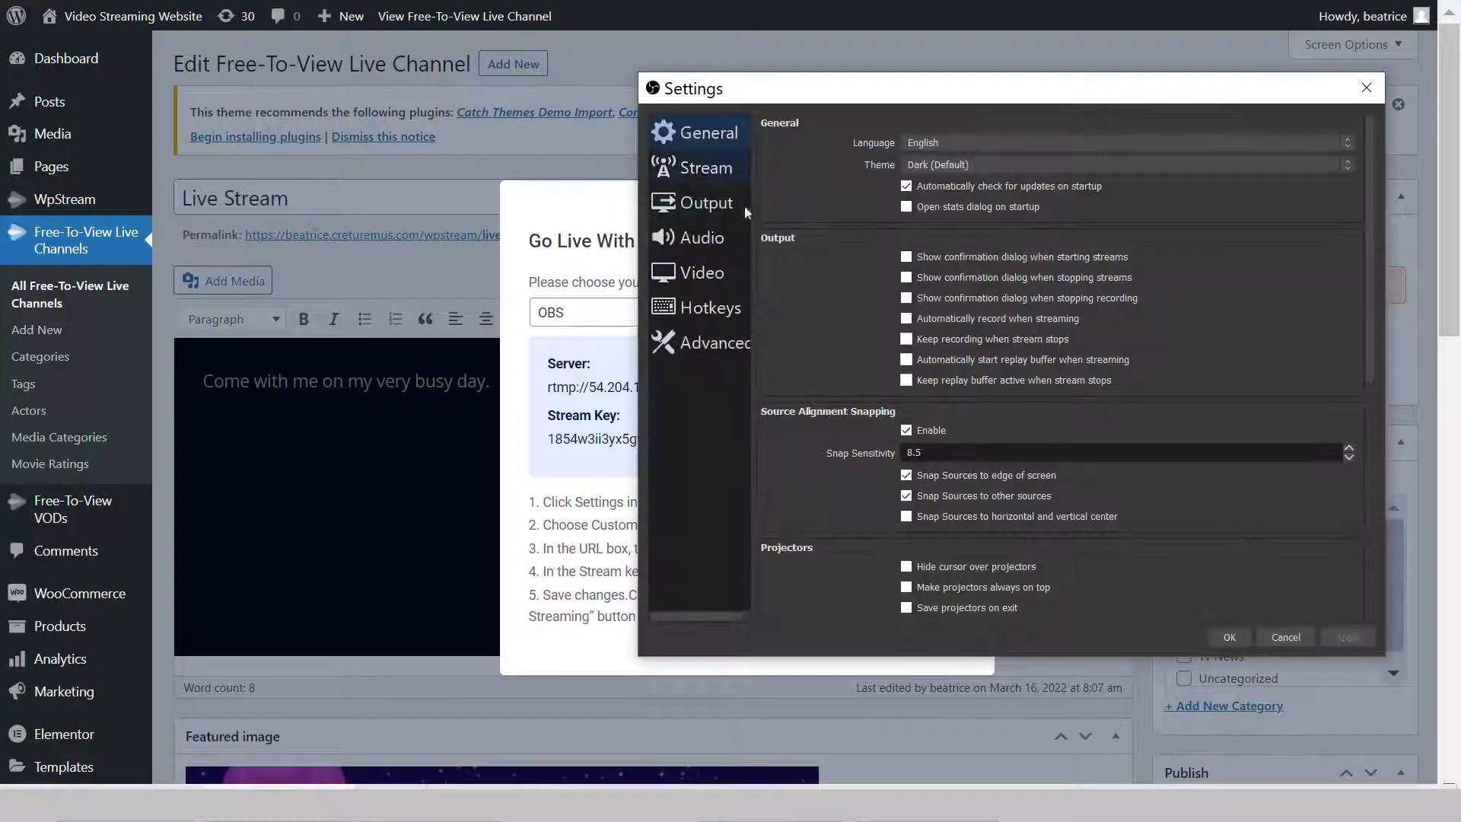
{"action": "left_click", "coordinate": [687, 168]}
{"action": "left_click", "coordinate": [959, 155]}
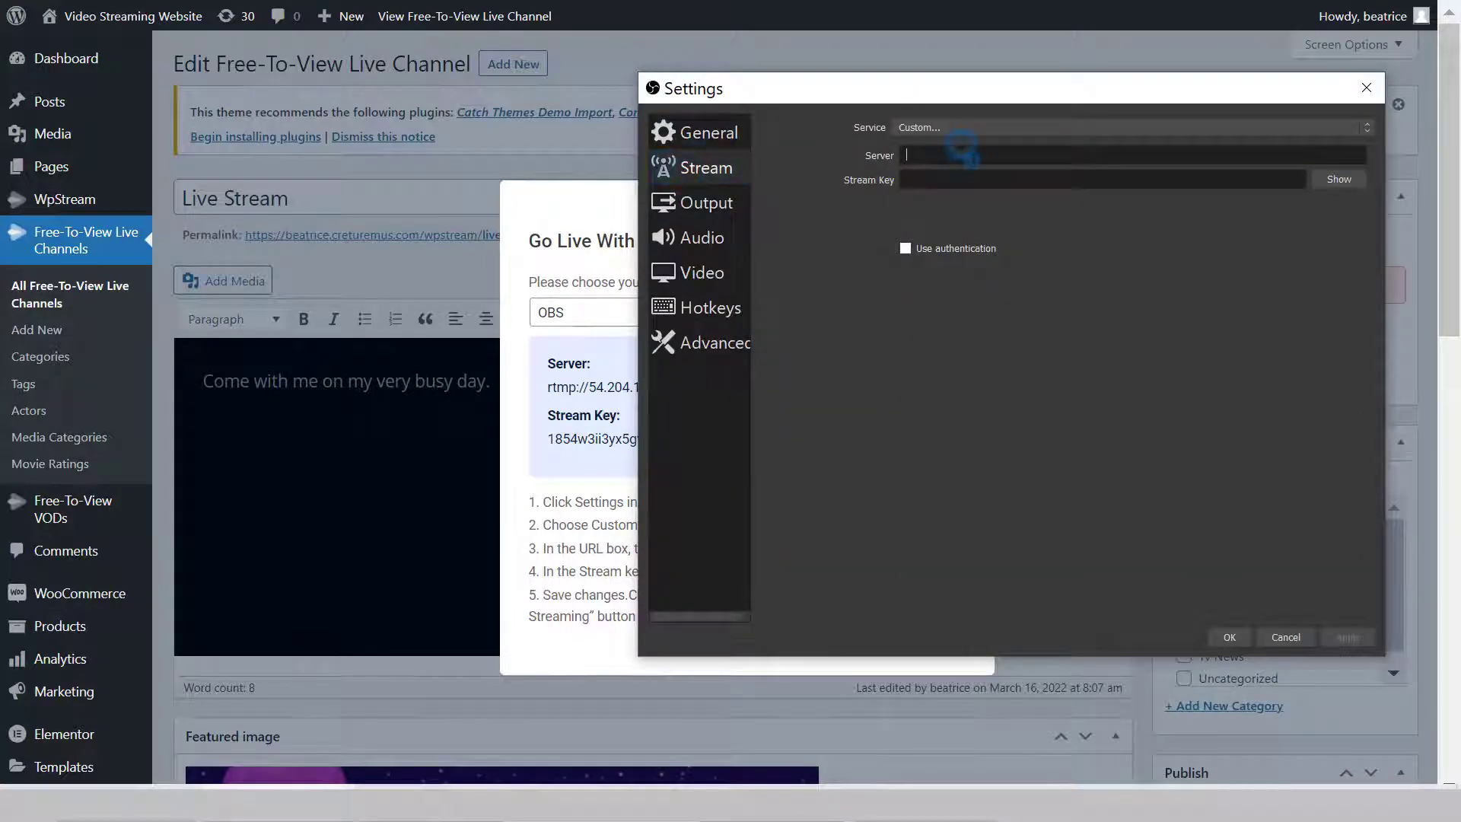
{"action": "key", "text": "ctrl+v"}
- Copy the channel's stream key into OBS's stream key field and save the settings
{"action": "left_click", "coordinate": [605, 475]}
{"action": "left_click", "coordinate": [819, 440]}
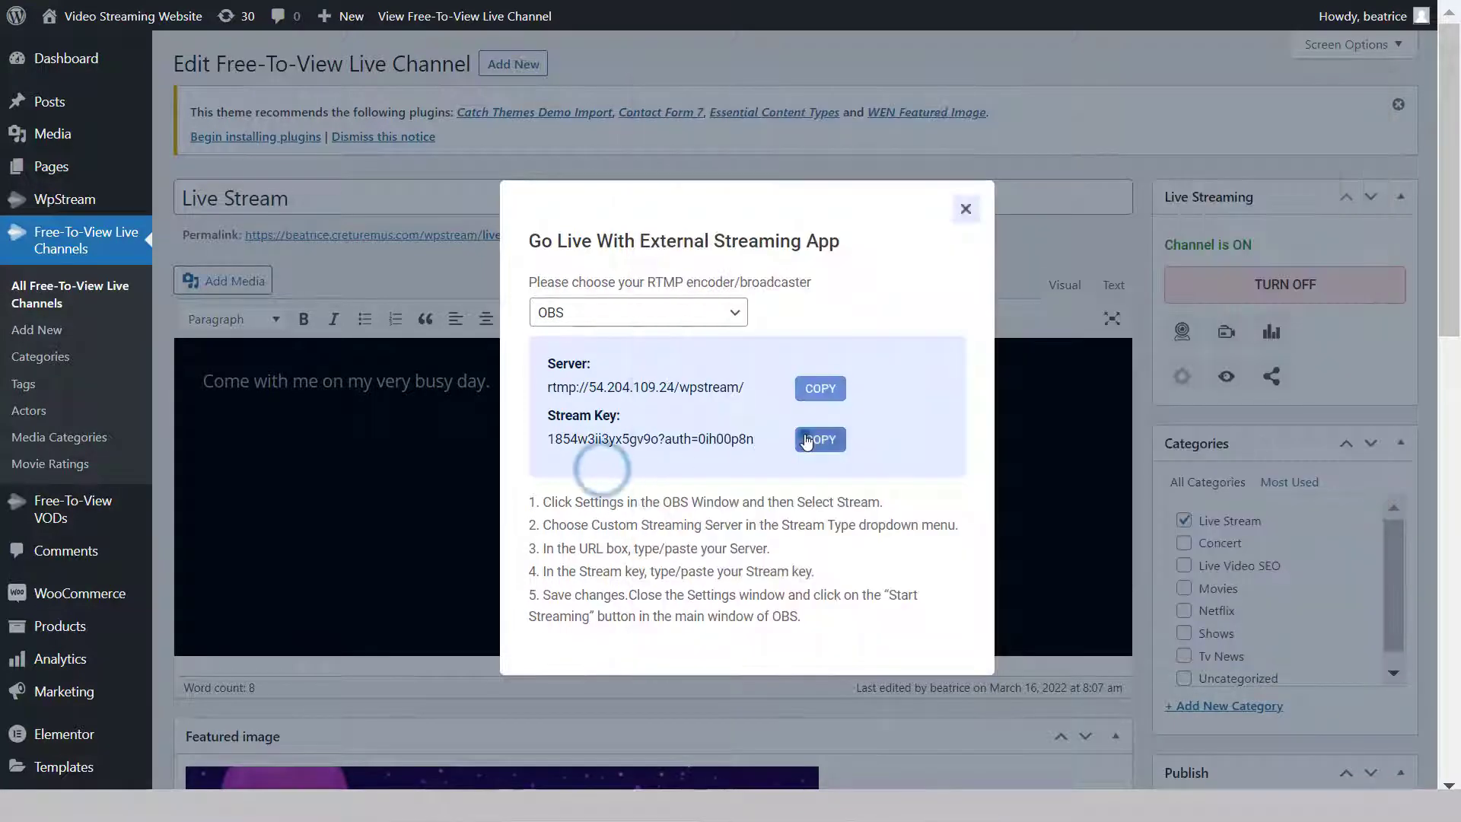
{"action": "key", "text": "alt+Tab"}
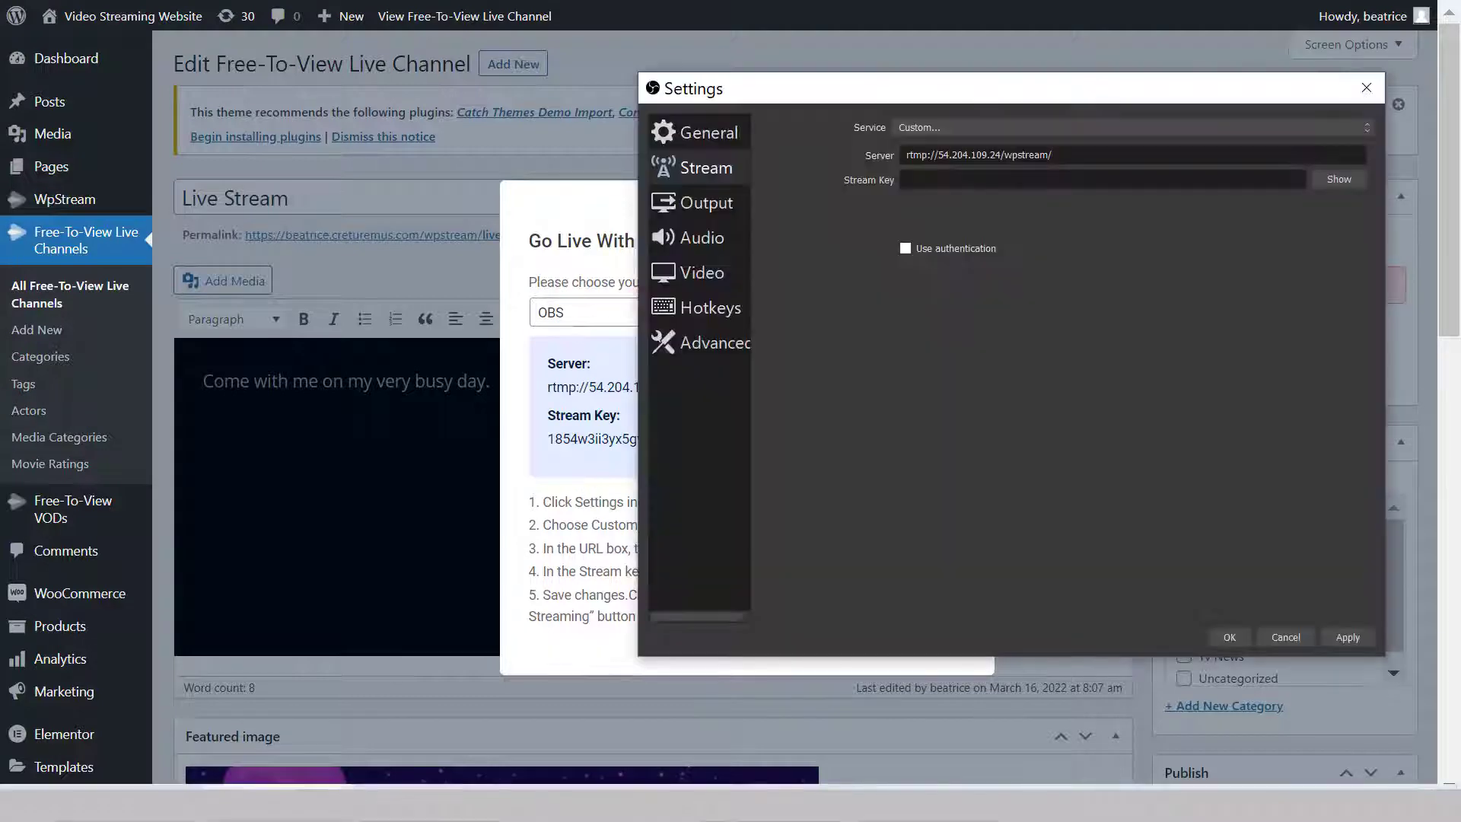
{"action": "left_click", "coordinate": [1017, 180]}
{"action": "key", "text": "ctrl+v"}
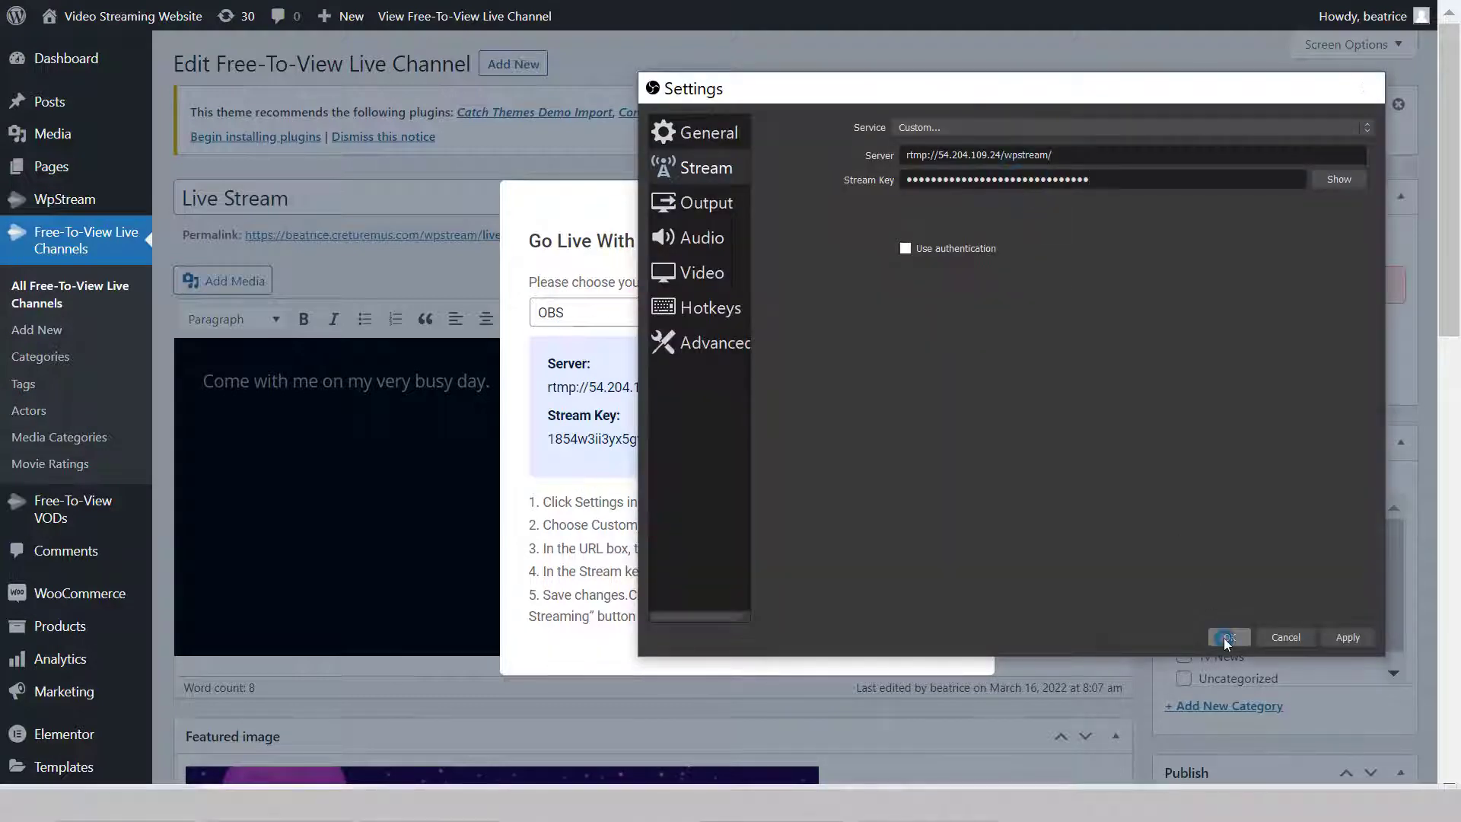
{"action": "left_click", "coordinate": [1227, 637]}
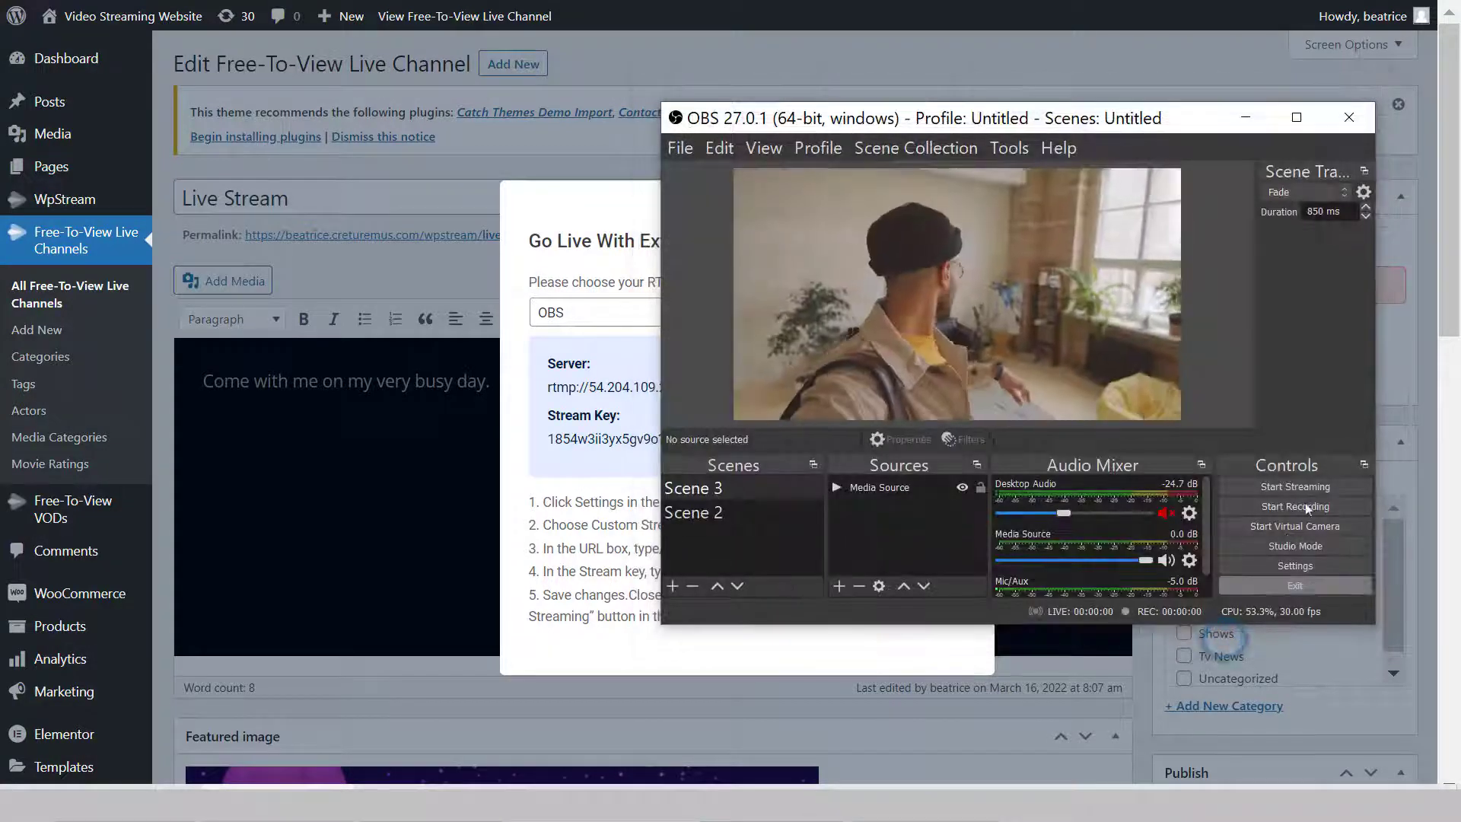
- Start streaming in OBS and close the WpStream connection details
{"action": "left_click", "coordinate": [1344, 485]}
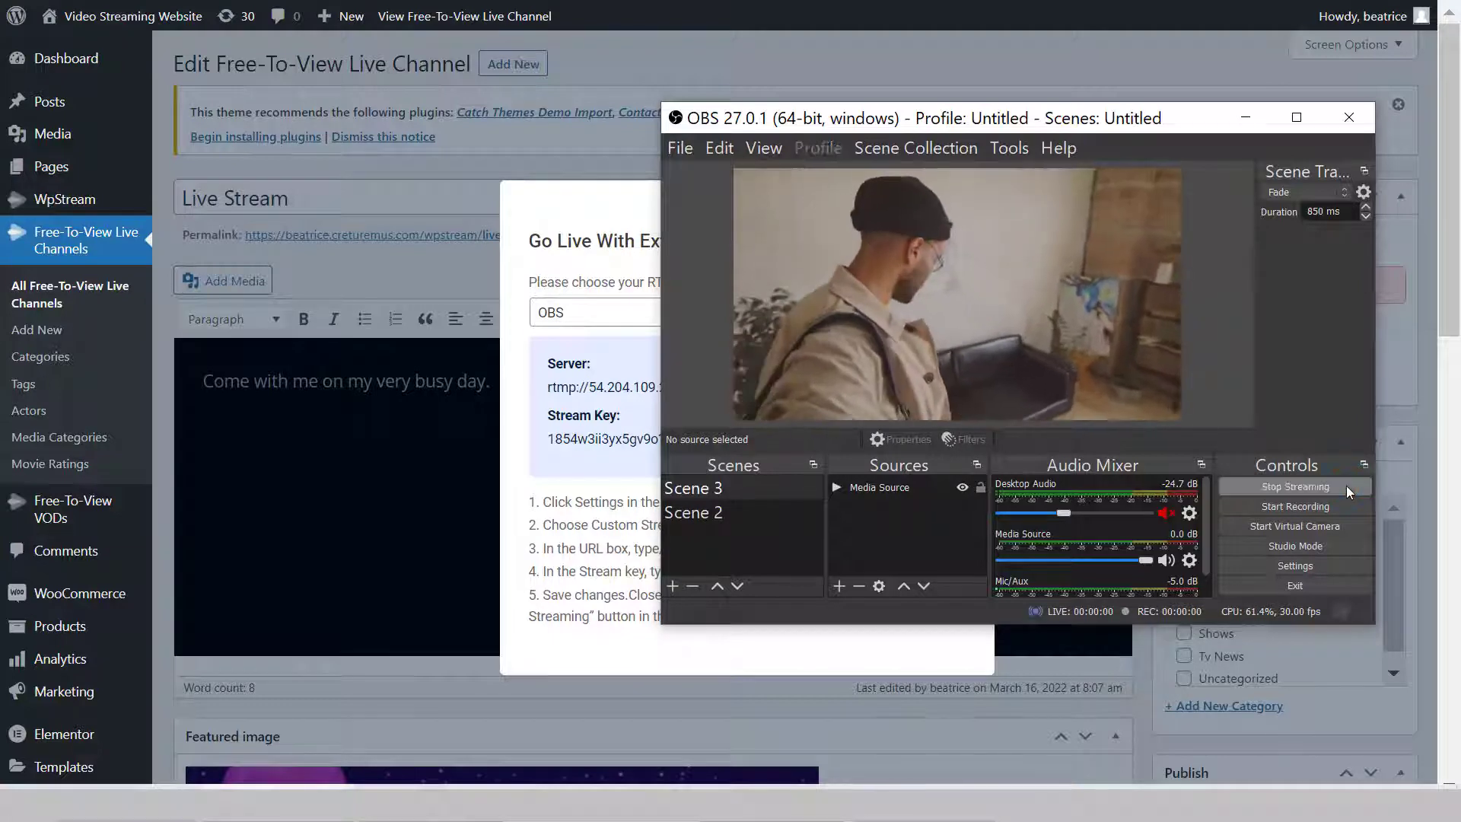
{"action": "left_click", "coordinate": [616, 464]}
{"action": "left_click", "coordinate": [967, 210]}
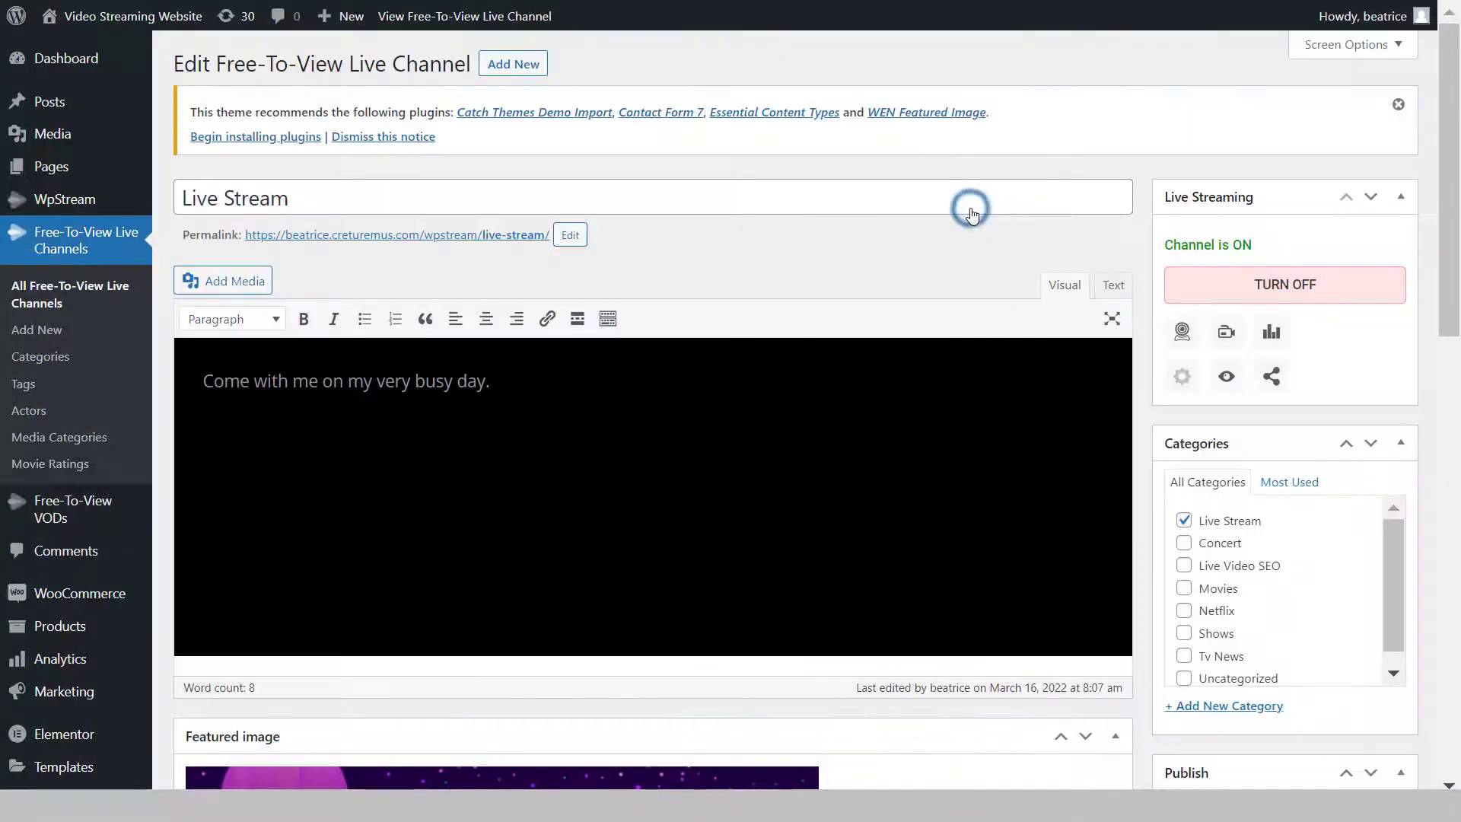
- Watch the broadcast on the public Live Stream channel page, then show the Share Channel options
{"action": "left_click", "coordinate": [1227, 375]}
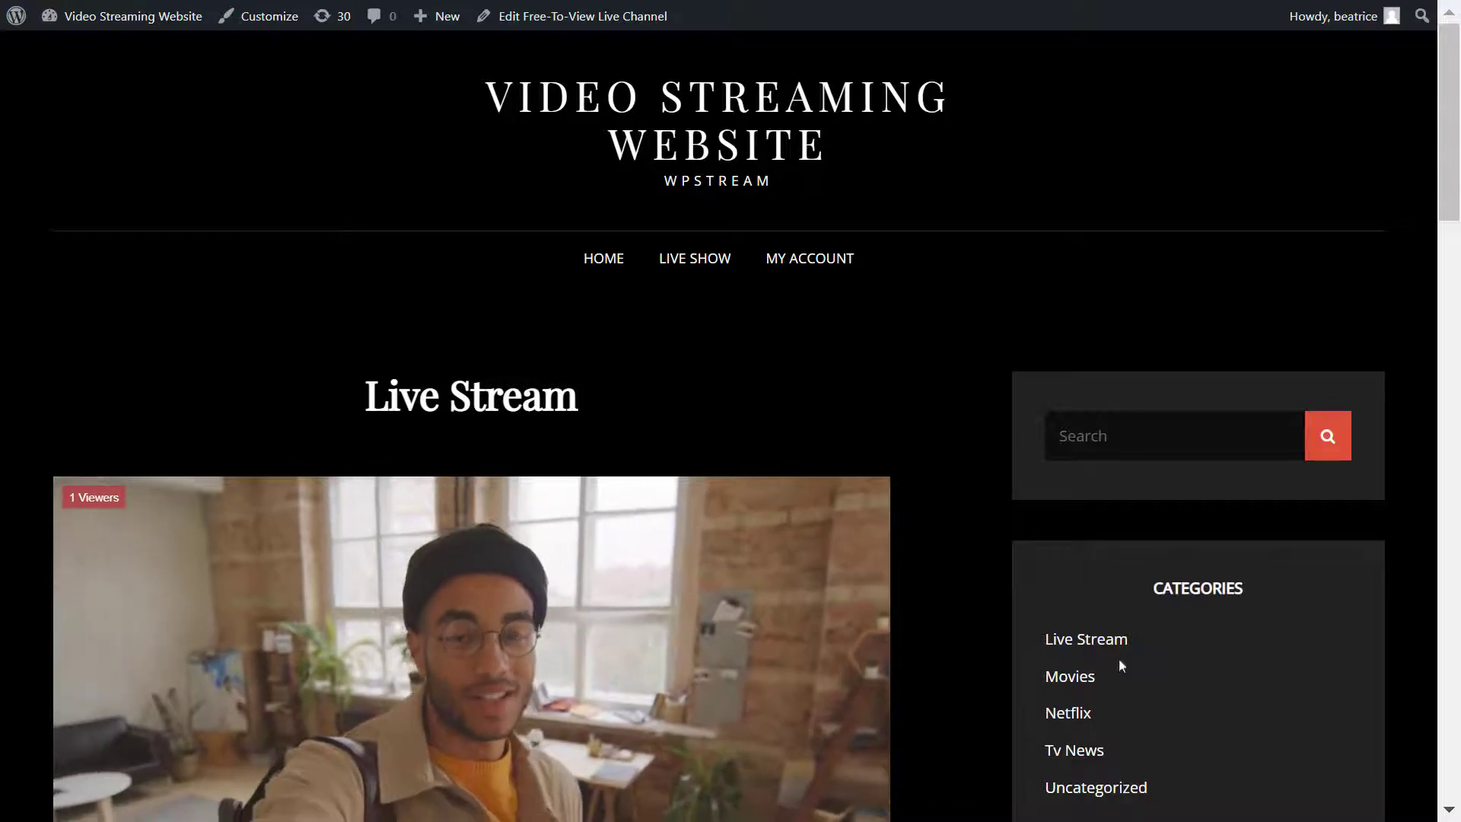
{"action": "scroll", "coordinate": [847, 597], "scroll_direction": "down", "scroll_amount": 3}
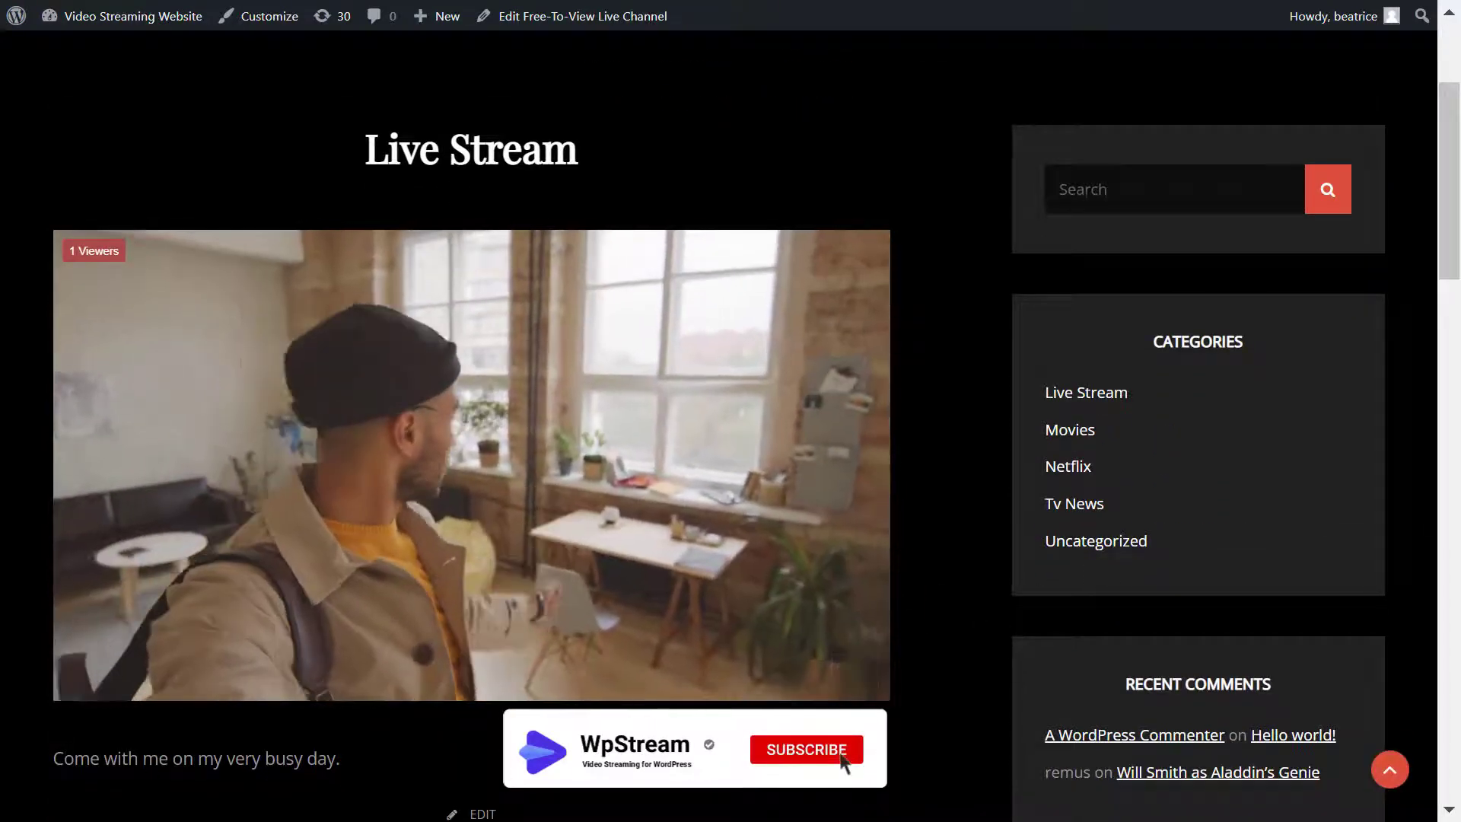
{"action": "left_click", "coordinate": [847, 749]}
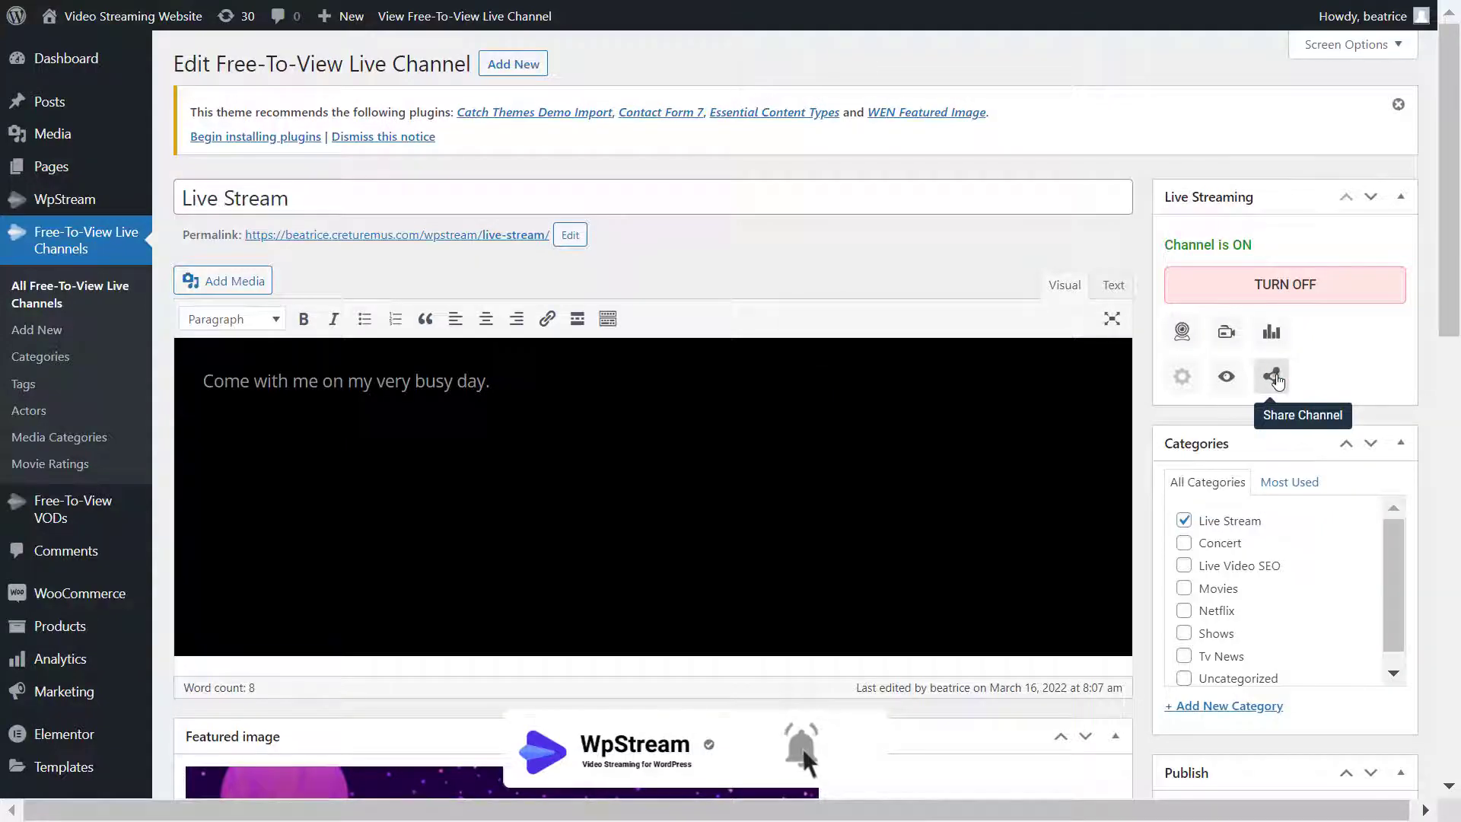
{"action": "left_click", "coordinate": [1277, 379]}
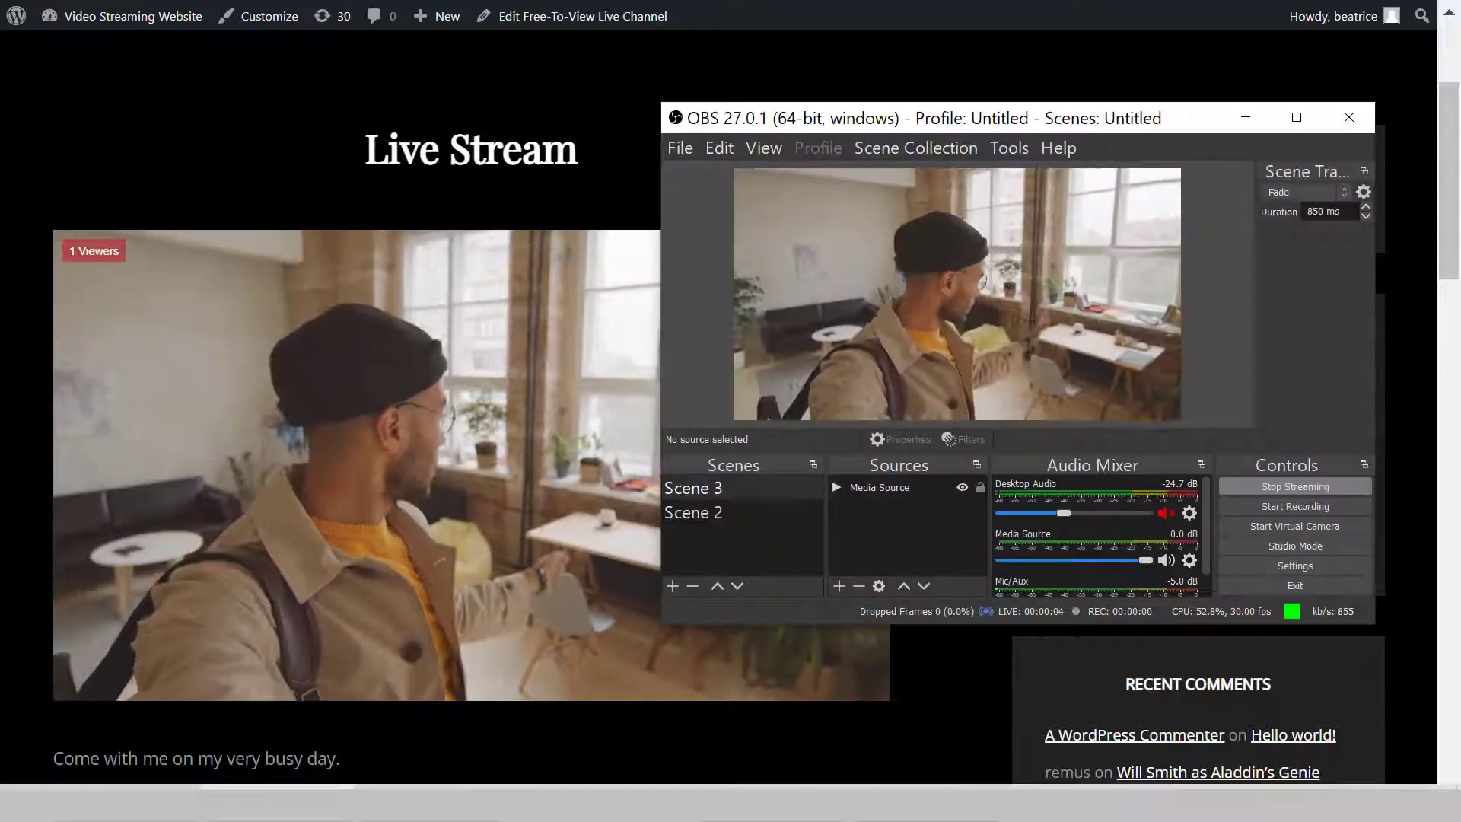
- Stop streaming in OBS and return to the channel page showing the paused stream
{"action": "left_click", "coordinate": [1332, 486]}
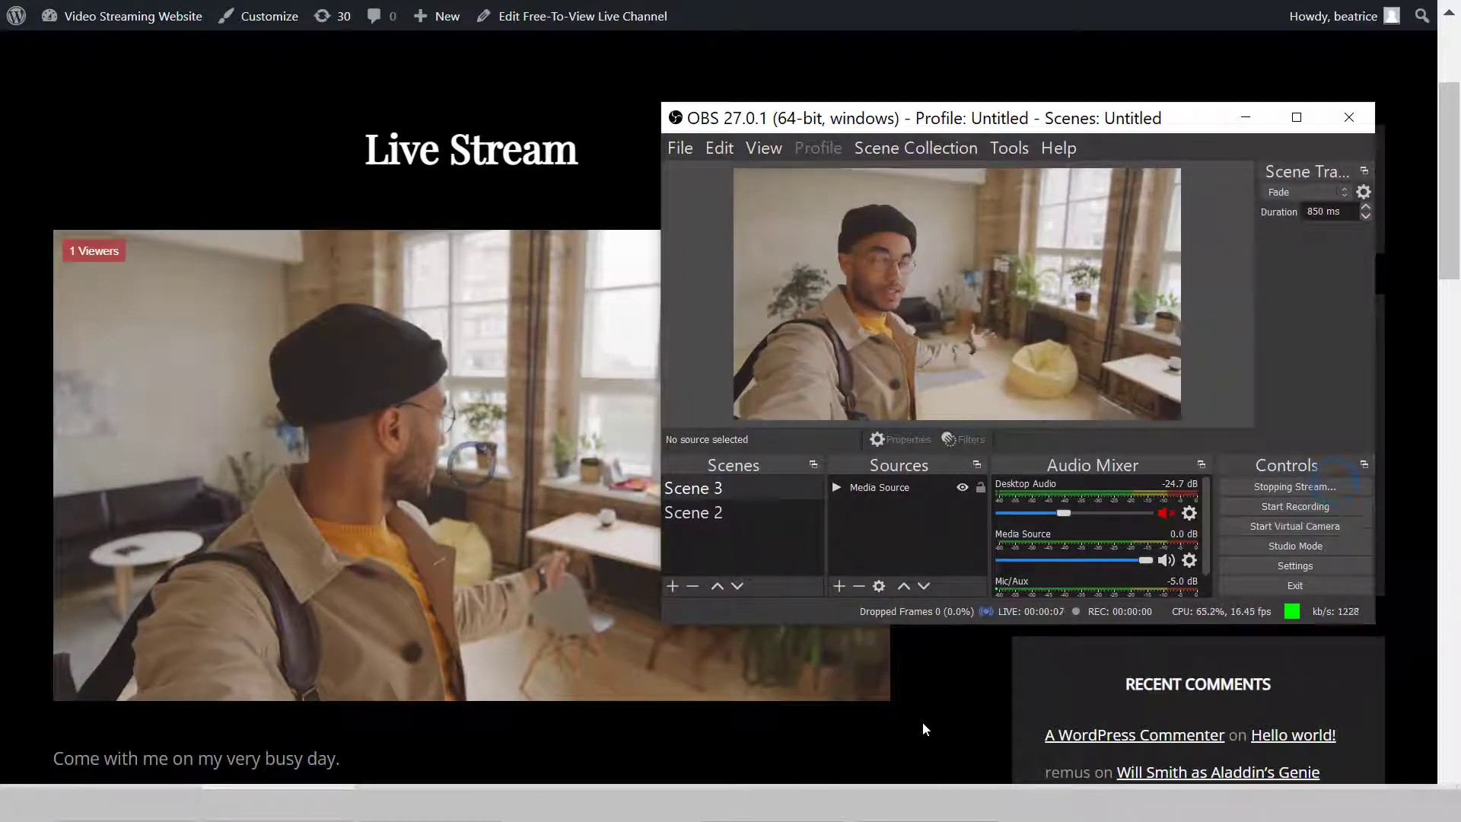
{"action": "left_click", "coordinate": [922, 723]}
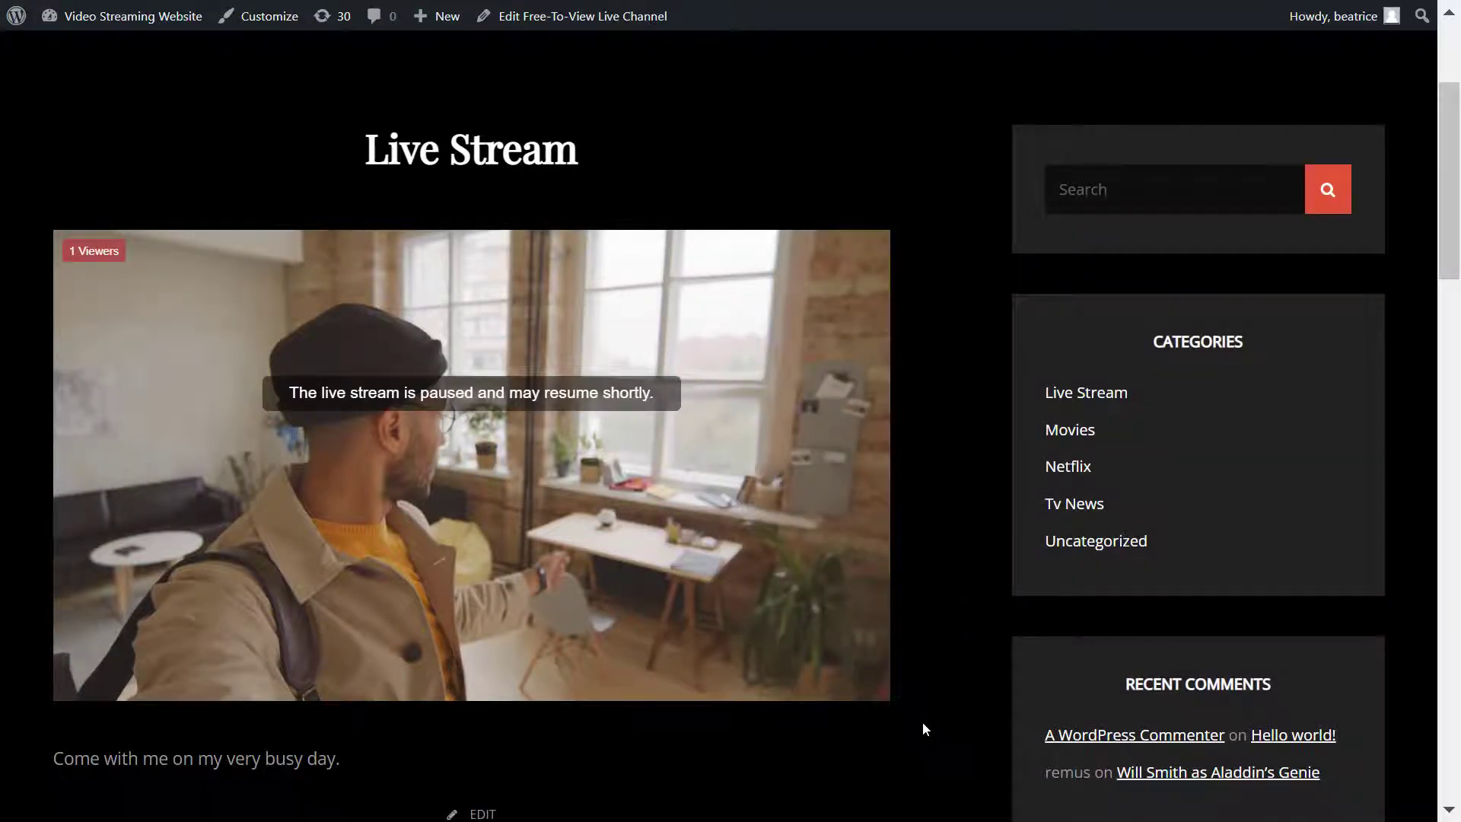
{"action": "scroll", "coordinate": [902, 692], "scroll_direction": "up", "scroll_amount": 3}
- Go to the home page through HOME in the site menu
{"action": "left_click", "coordinate": [605, 258]}
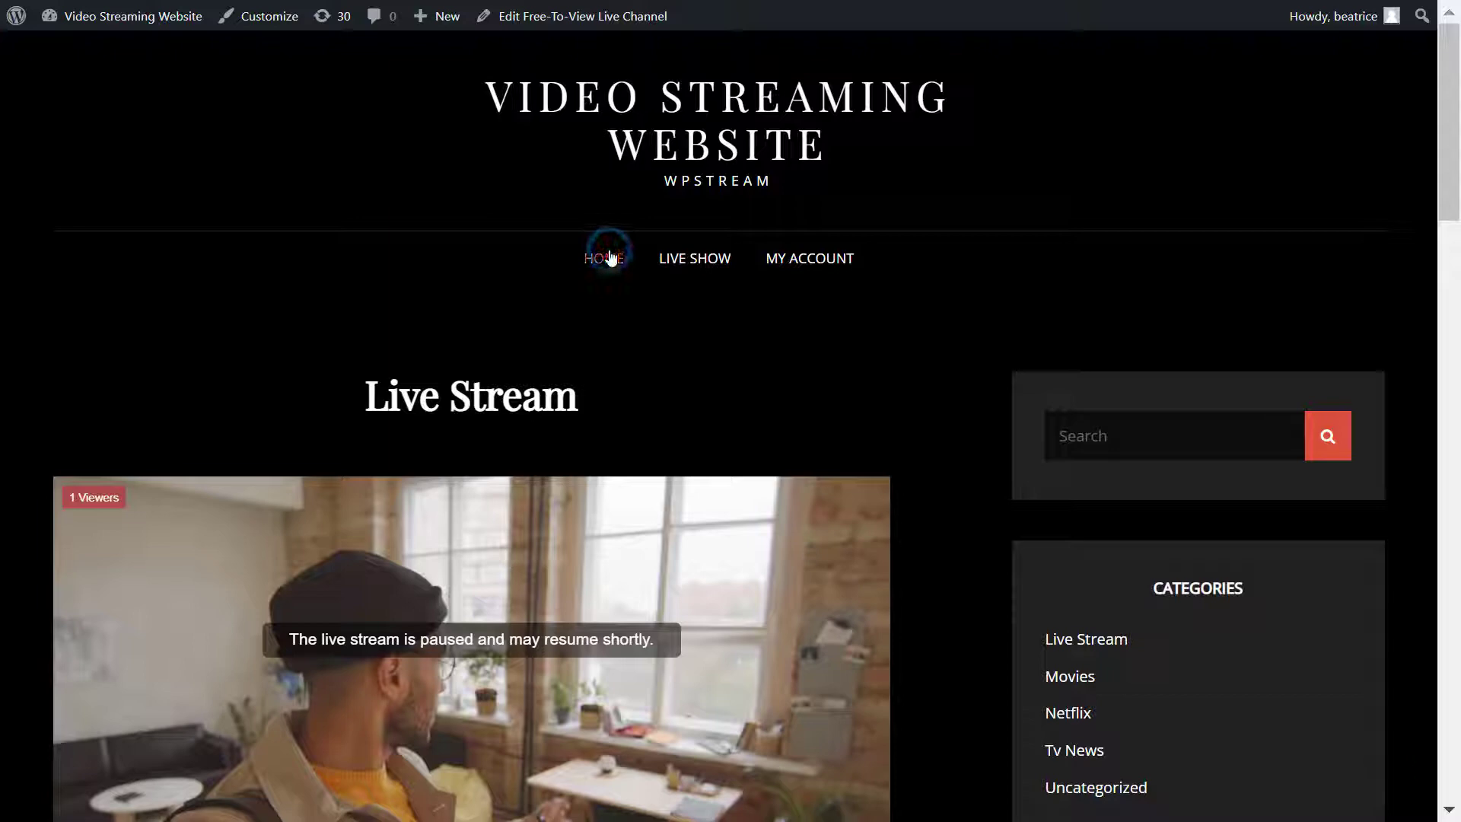